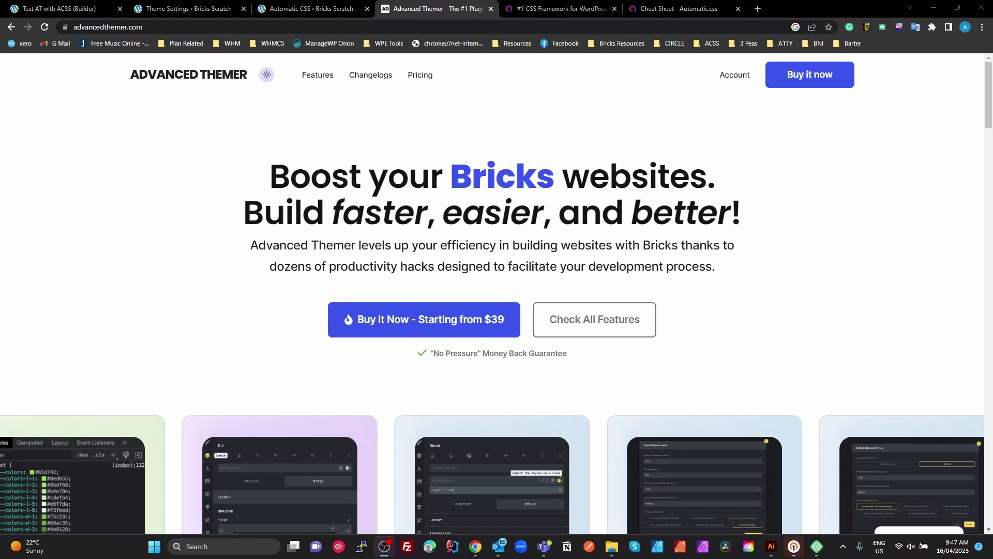
Step: Switch to the Automatic.css homepage, 'The #1 Utility Framework for WordPress Page Builders'
click(573, 9)
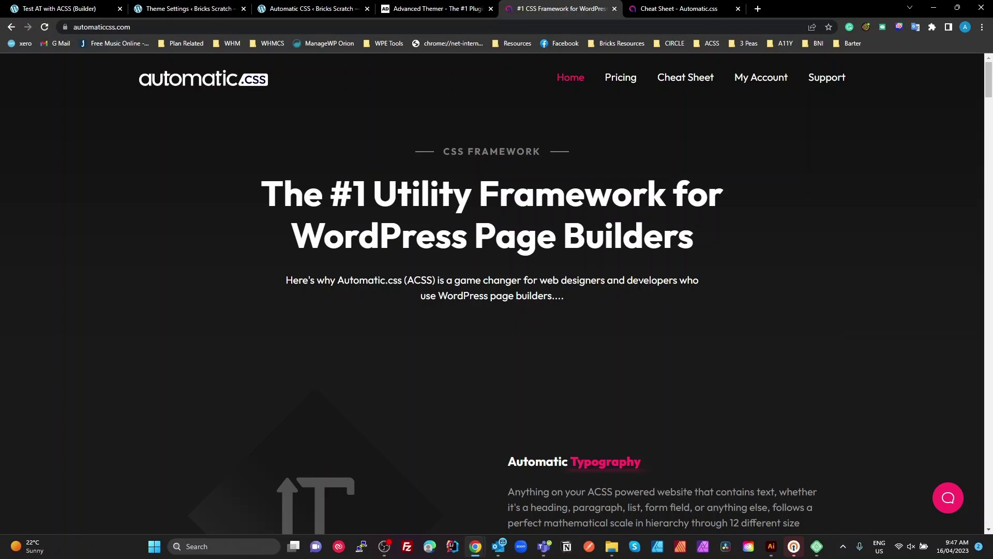
Step: Back in Advanced Themer theme settings, review the Typography, Spacing and Border-radius variables
click(222, 10)
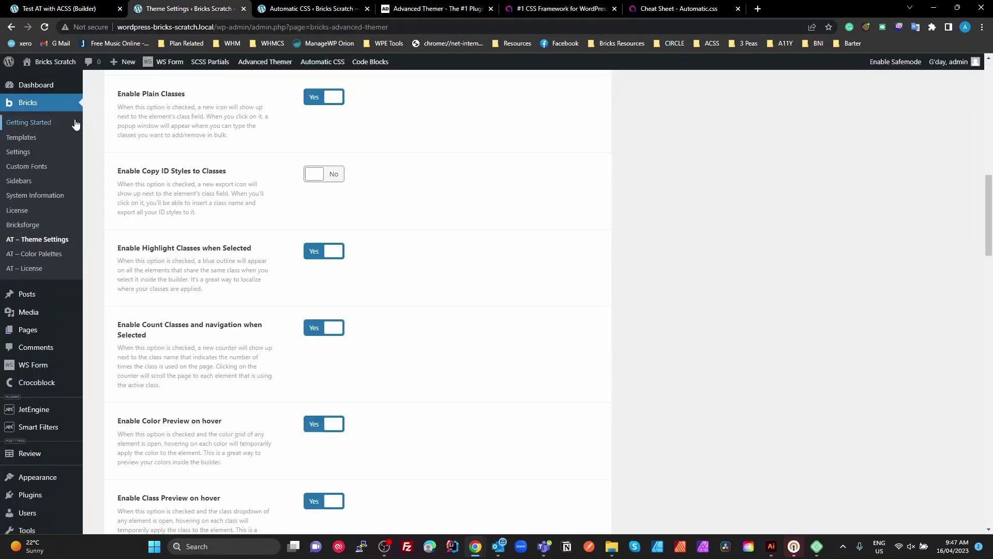
scroll(253, 217, up, 12)
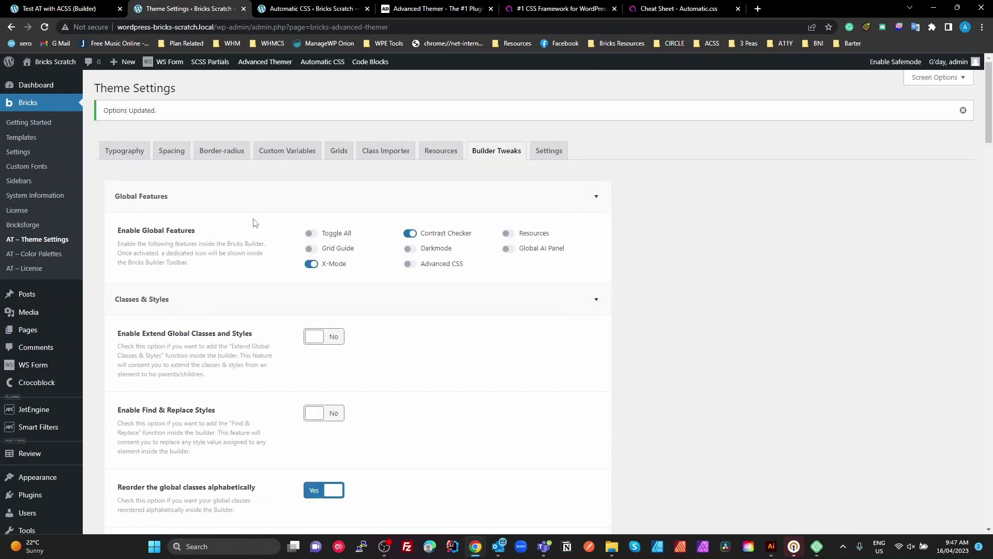
click(124, 152)
scroll(339, 363, down, 4)
scroll(339, 364, down, 5)
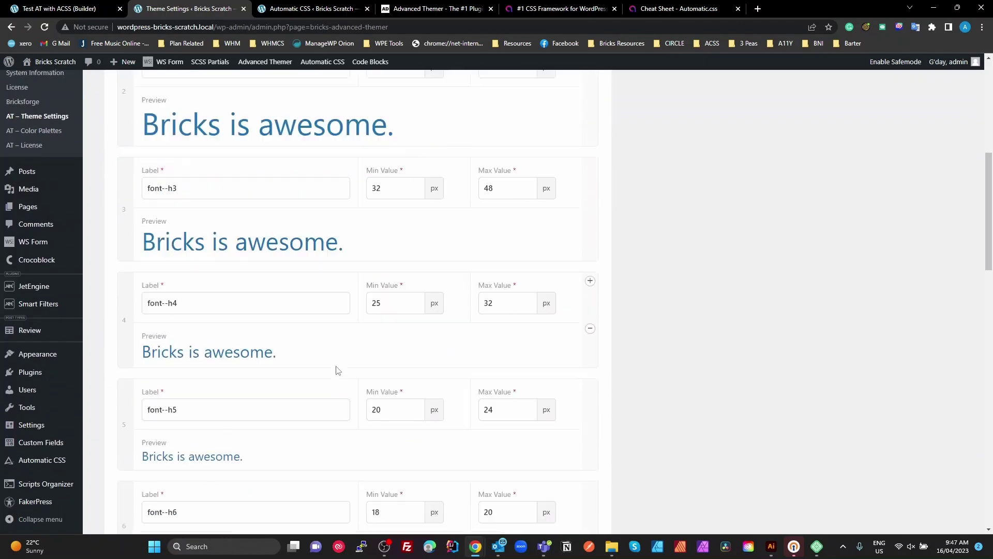
scroll(336, 371, up, 8)
click(176, 100)
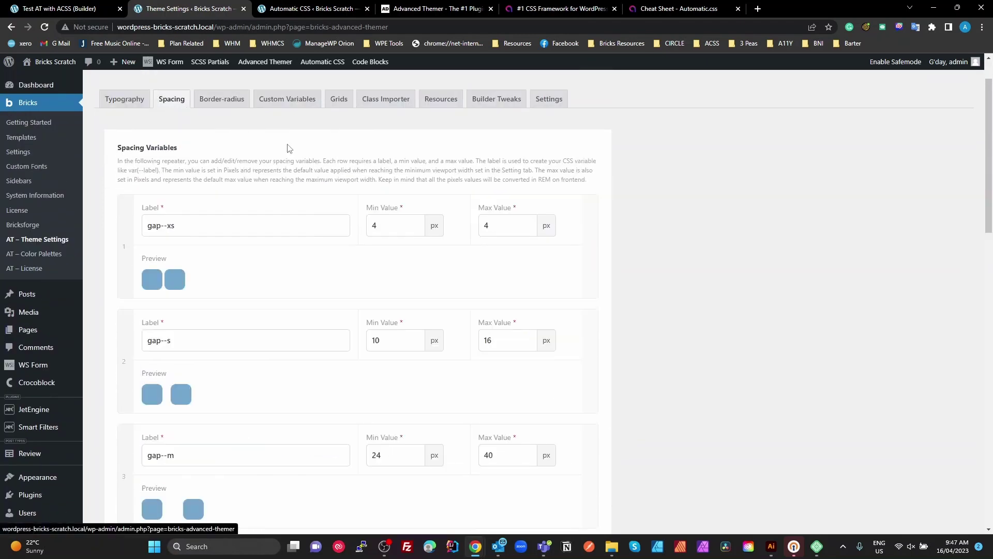
scroll(437, 284, down, 9)
scroll(441, 292, up, 9)
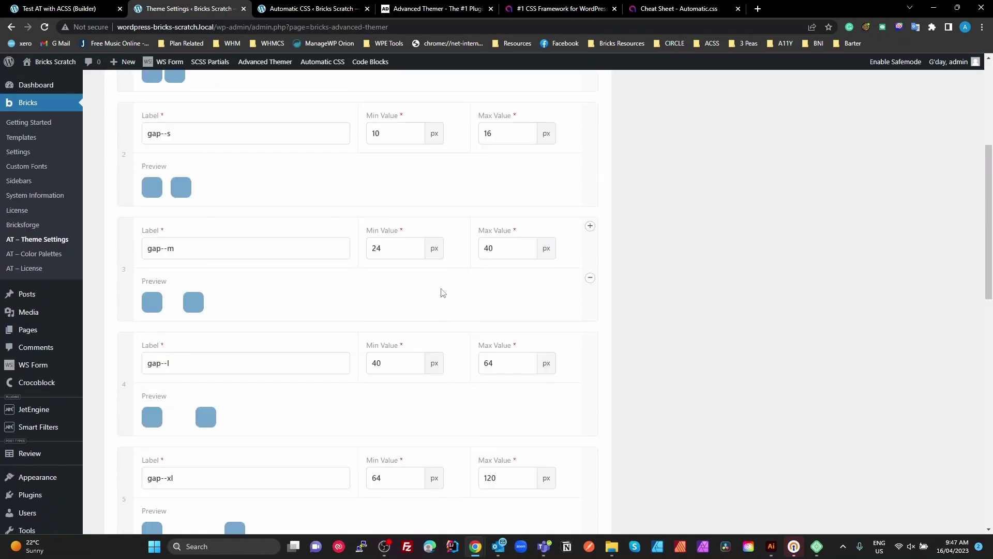
click(222, 150)
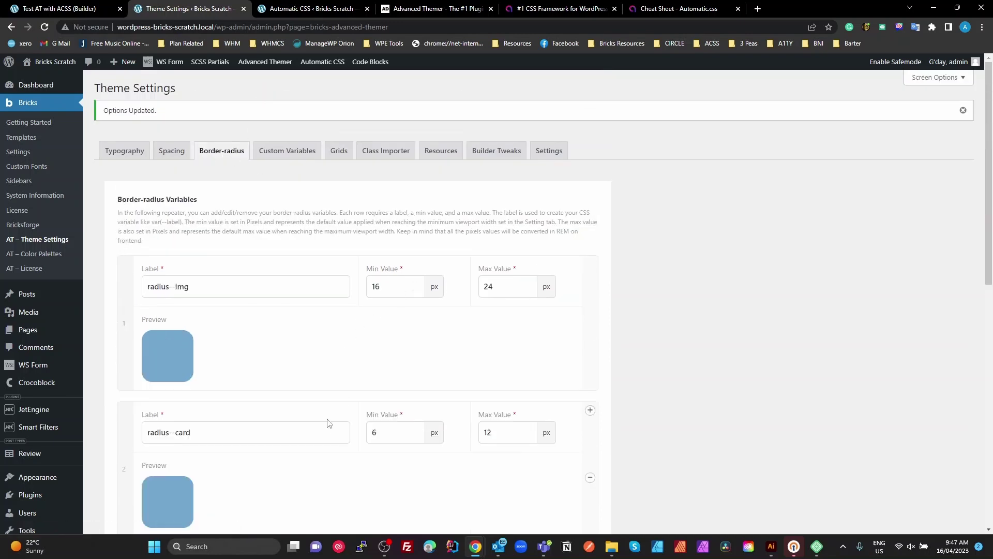
scroll(302, 412, down, 7)
scroll(292, 427, up, 7)
Step: Review Custom Variables, Grids (min column width 280), Class Importer and Resources, ending on Typography
click(284, 155)
scroll(285, 359, down, 1)
scroll(285, 359, down, 1)
scroll(315, 310, up, 3)
click(339, 151)
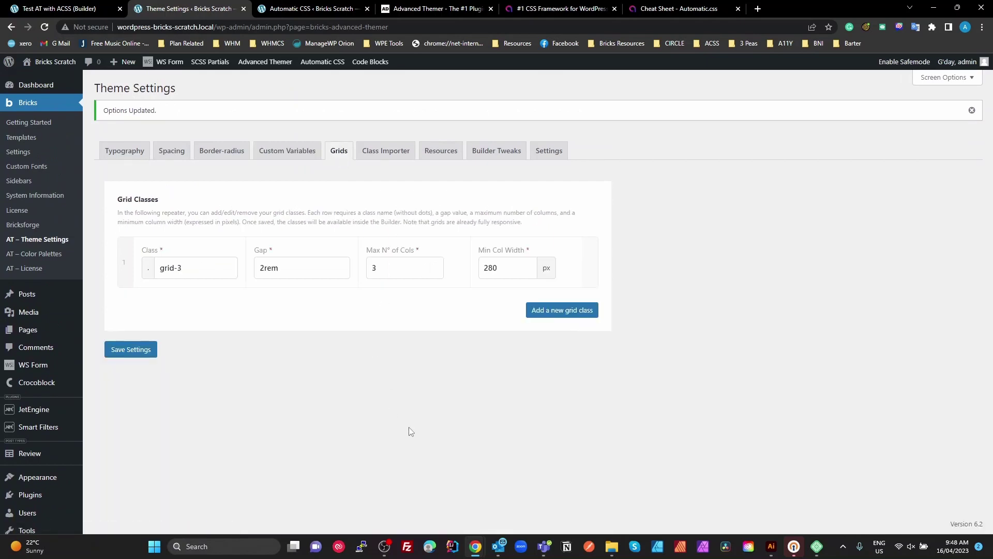
double_click(499, 268)
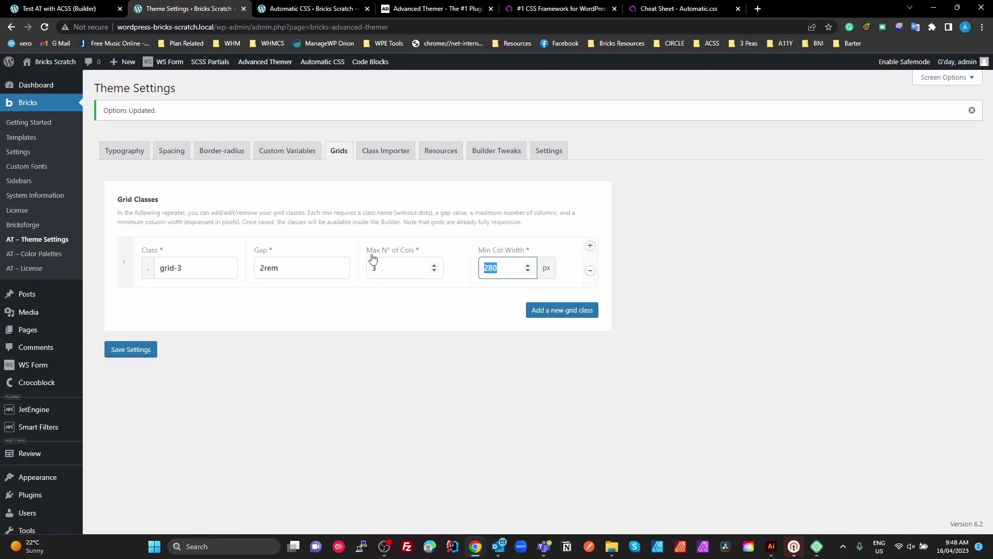
click(385, 151)
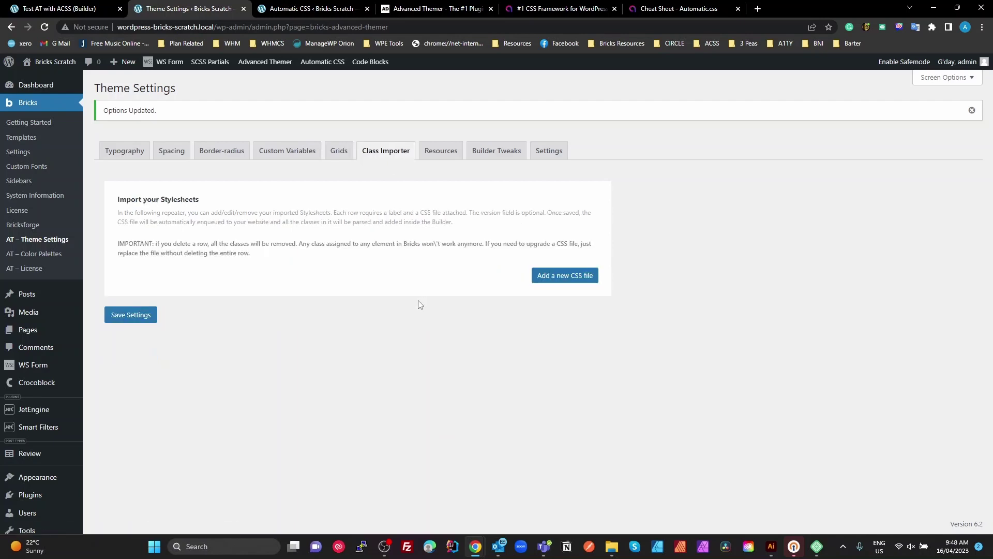
click(442, 153)
click(393, 158)
click(138, 154)
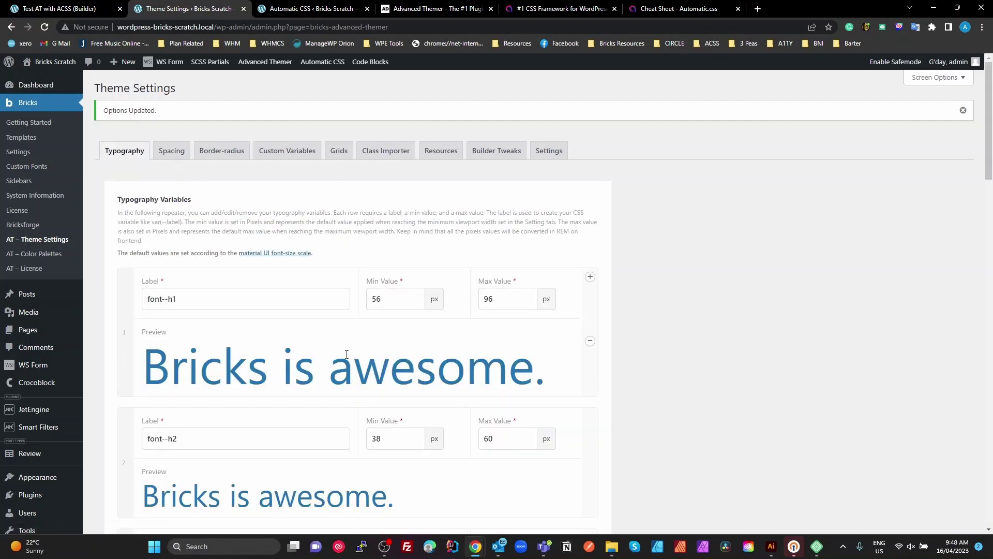
Step: Inspect the font--h1 typography variable, then scroll through the gap--xs to gap--xl spacing variables
click(207, 299)
scroll(553, 362, down, 3)
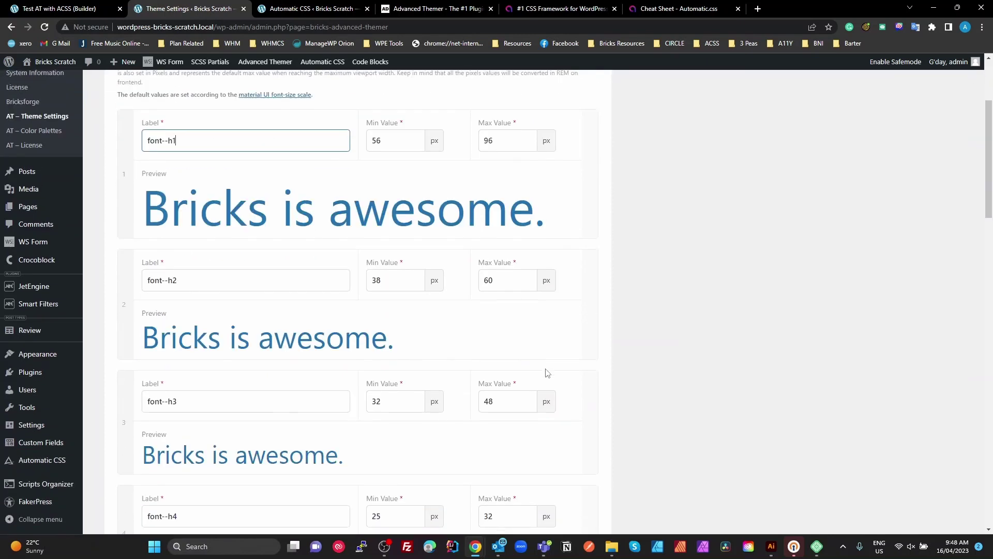
scroll(545, 376, down, 4)
scroll(535, 381, up, 8)
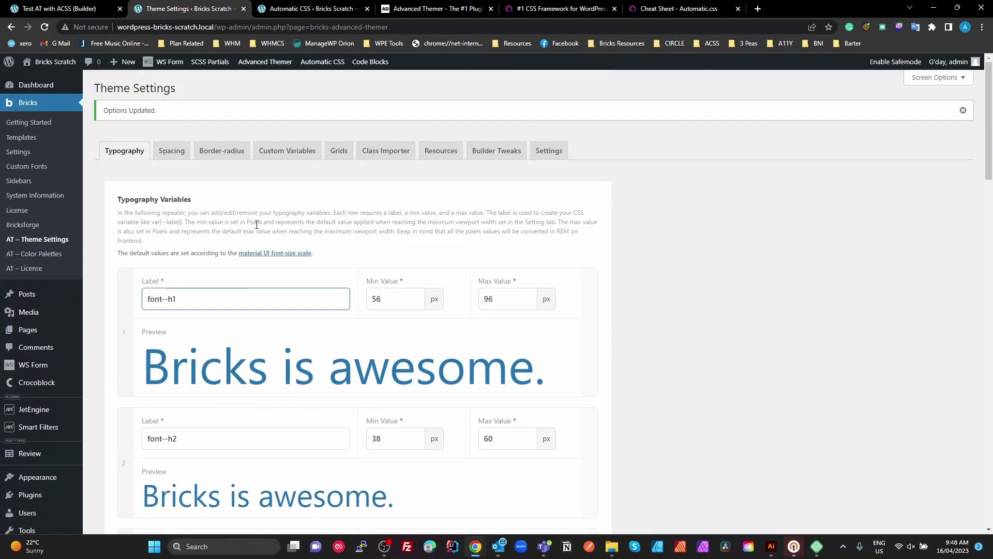
click(186, 156)
click(197, 280)
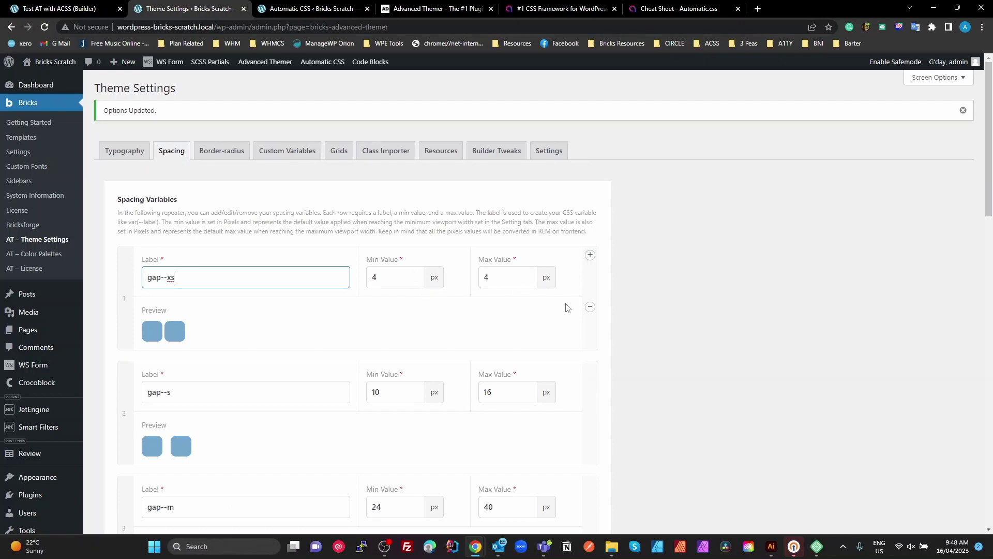
scroll(564, 309, down, 10)
scroll(563, 316, up, 10)
Step: In Automatic CSS settings, browse Palette, Typography, Spacing, Buttons & Links and Additional Styling
click(314, 11)
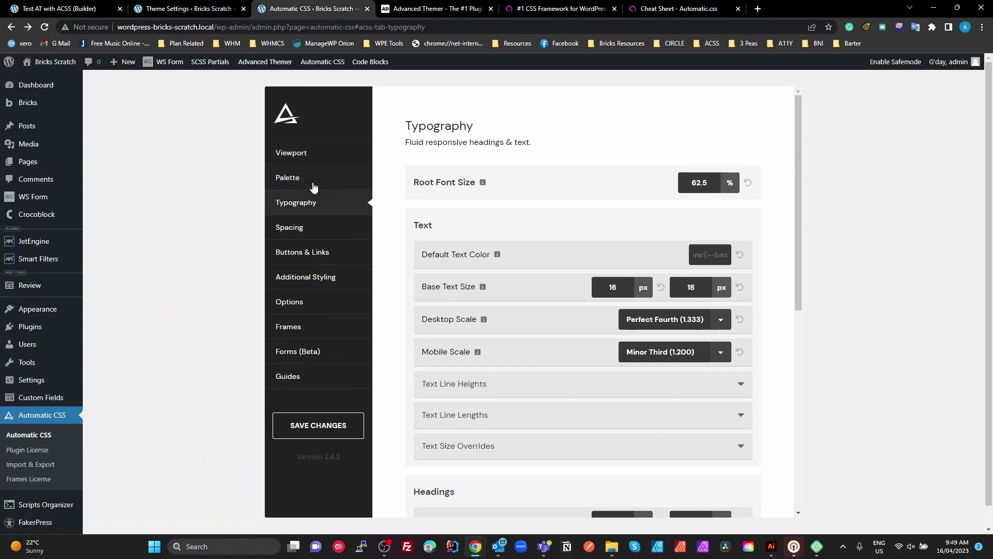
click(286, 178)
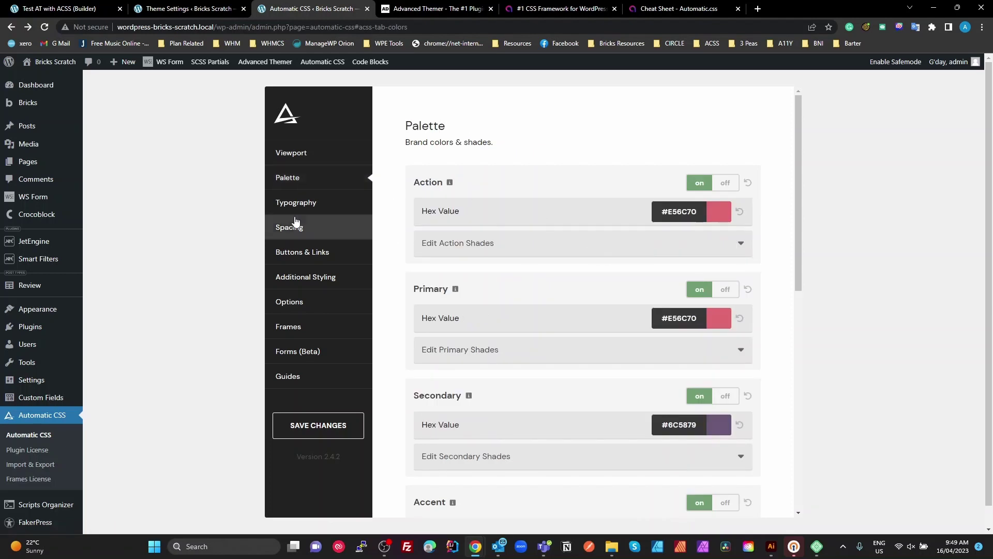
click(294, 202)
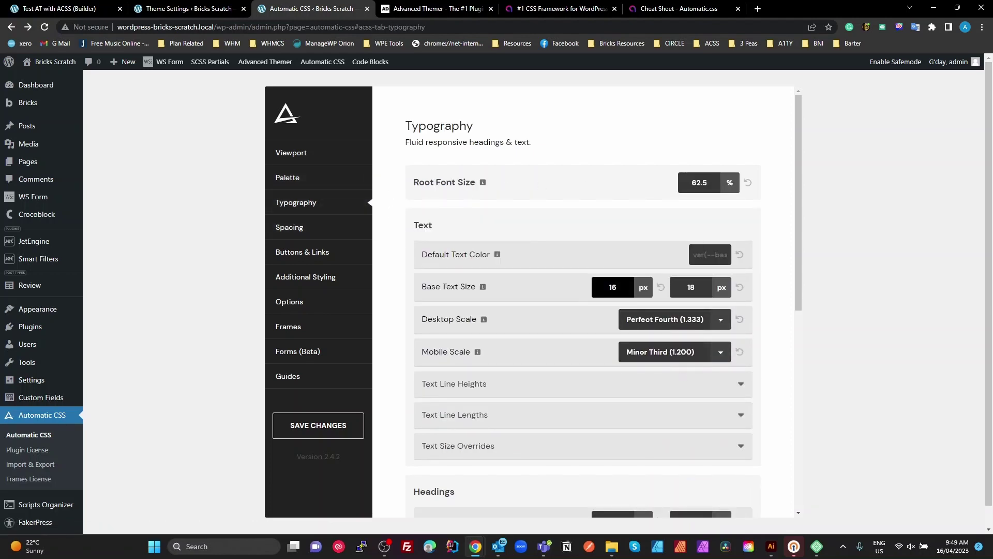
click(301, 229)
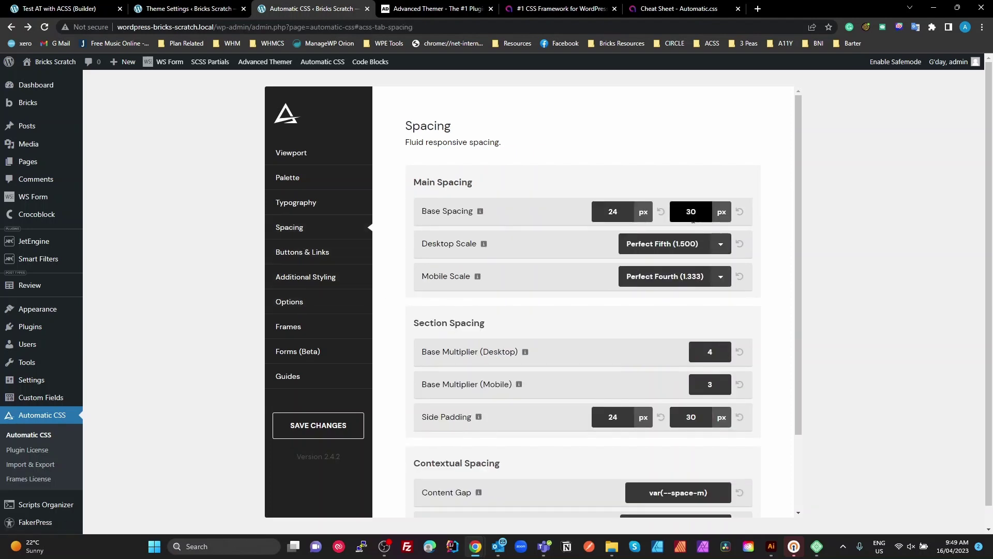
scroll(734, 427, down, 2)
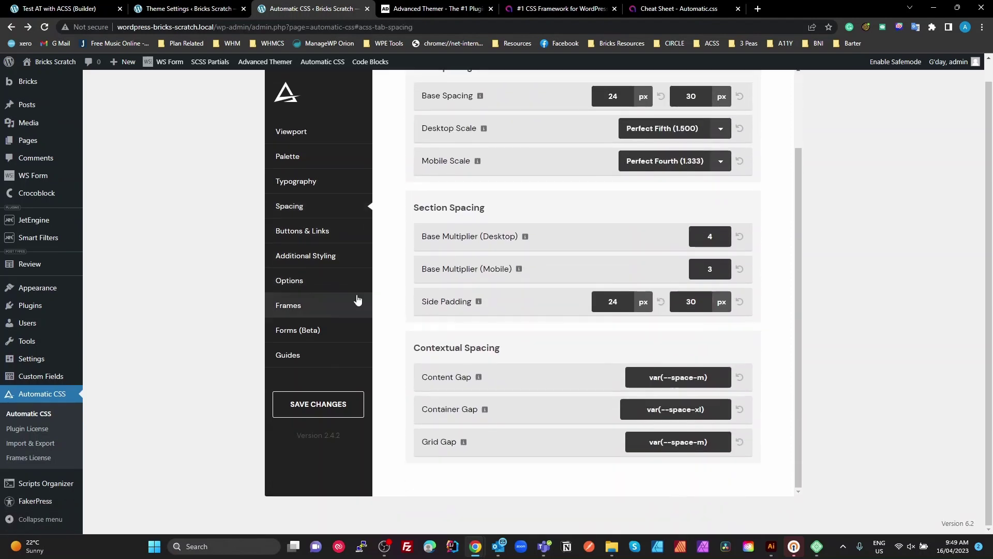
click(321, 242)
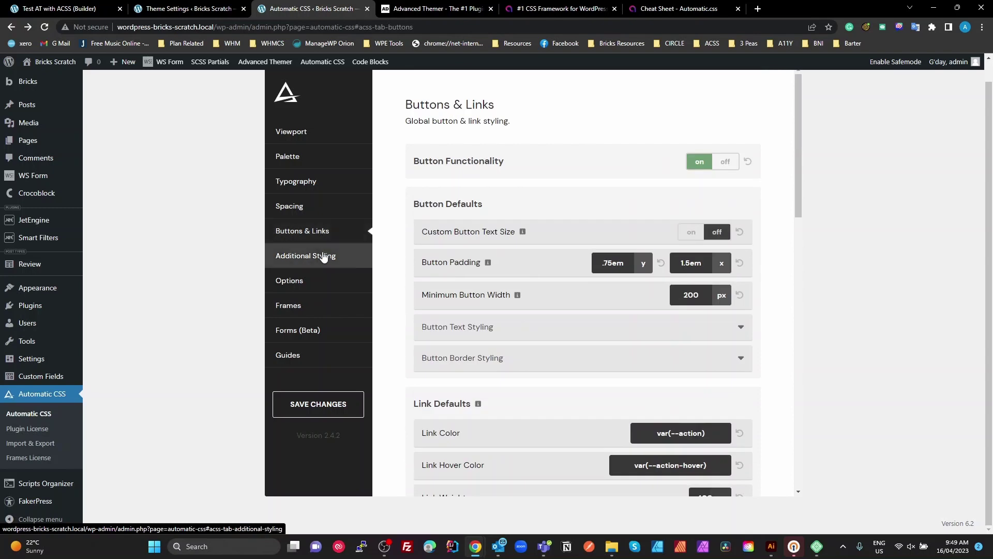
click(326, 256)
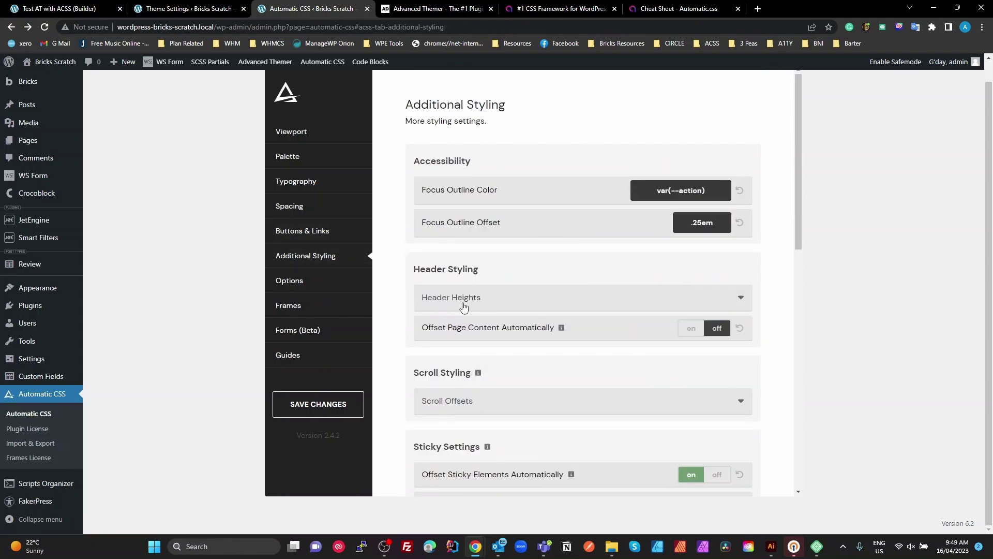
scroll(558, 350, up, 1)
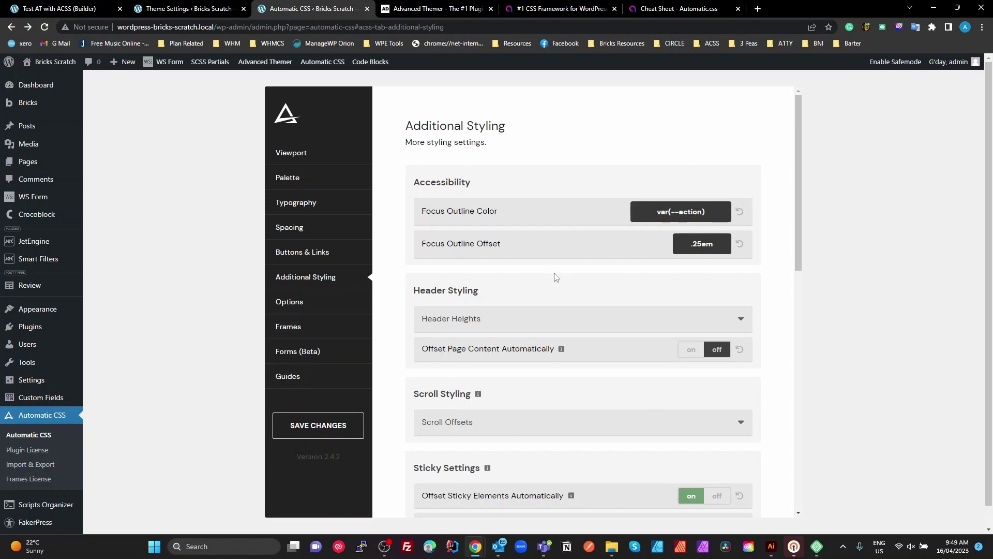
Step: Clear the 'space' search in the Automatic.css cheat sheet and scroll through all variables
click(688, 9)
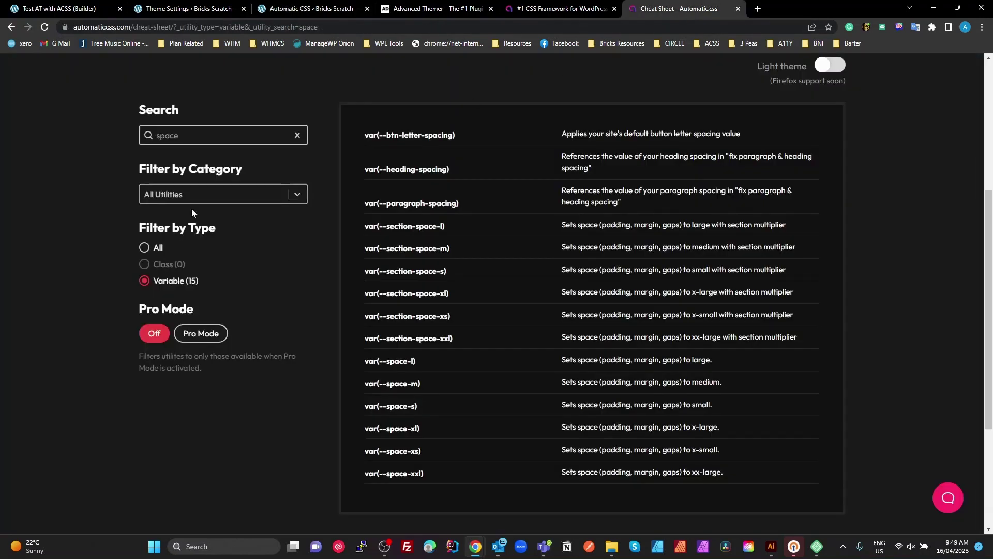
click(171, 135)
key(ctrl+a)
key(BackSpace)
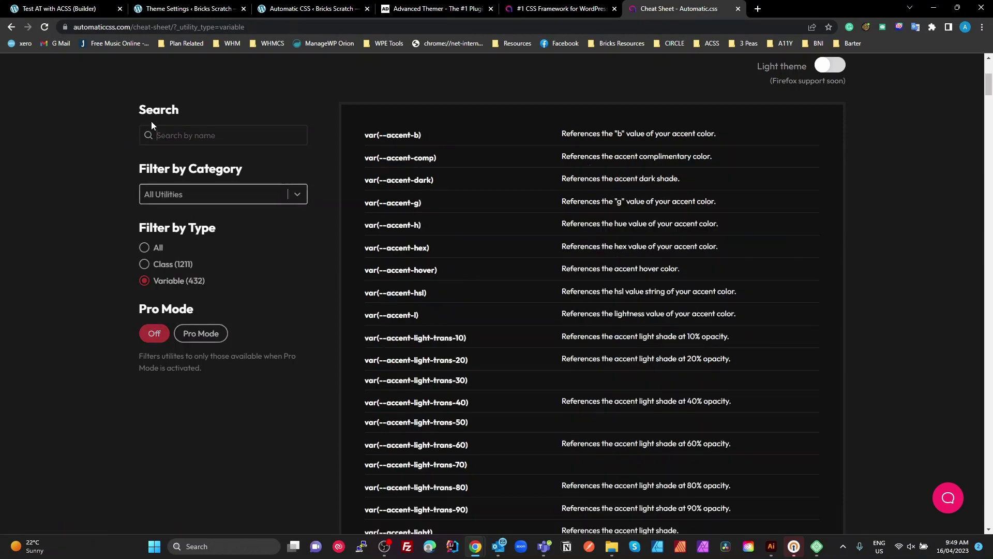
scroll(430, 256, down, 5)
scroll(455, 362, down, 20)
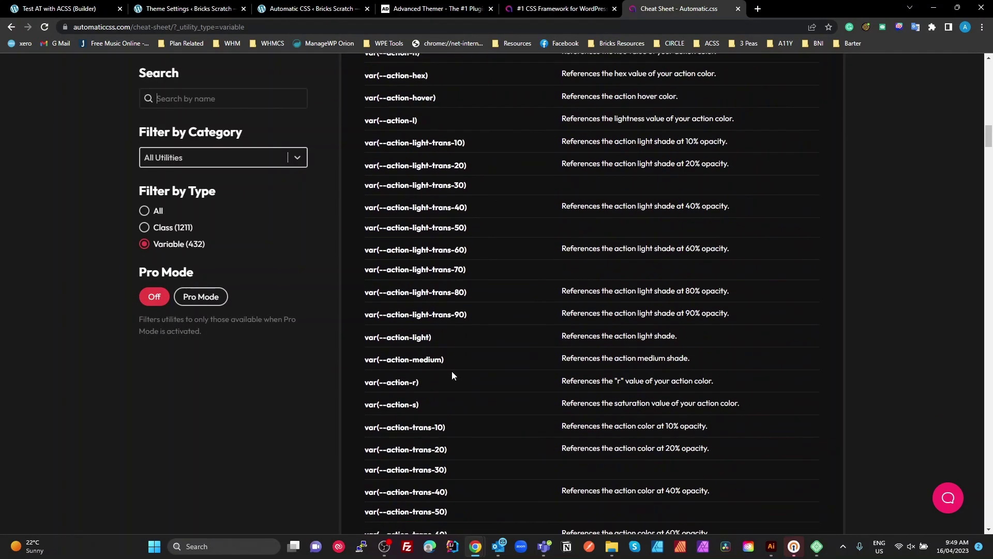
scroll(449, 382, down, 20)
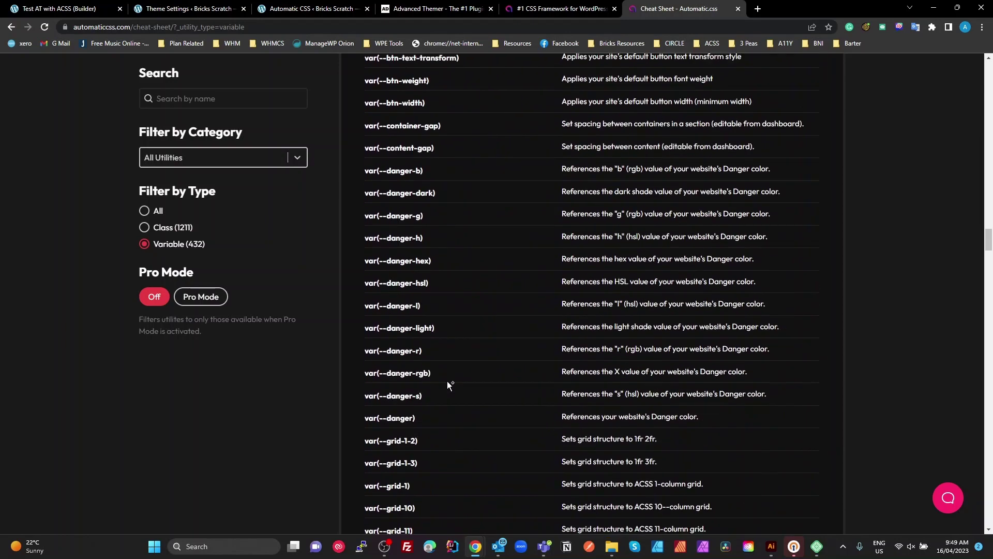
scroll(448, 383, down, 8)
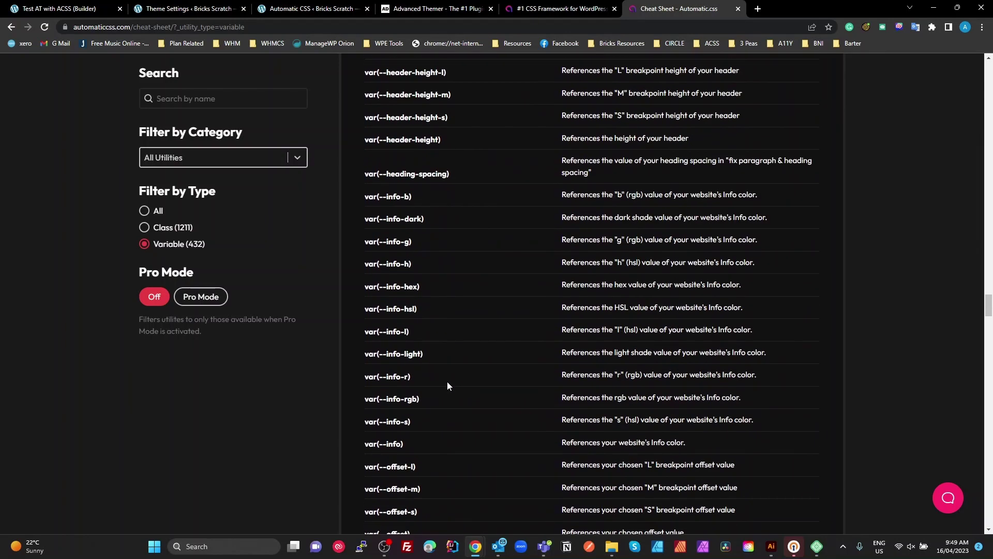
scroll(455, 375, down, 7)
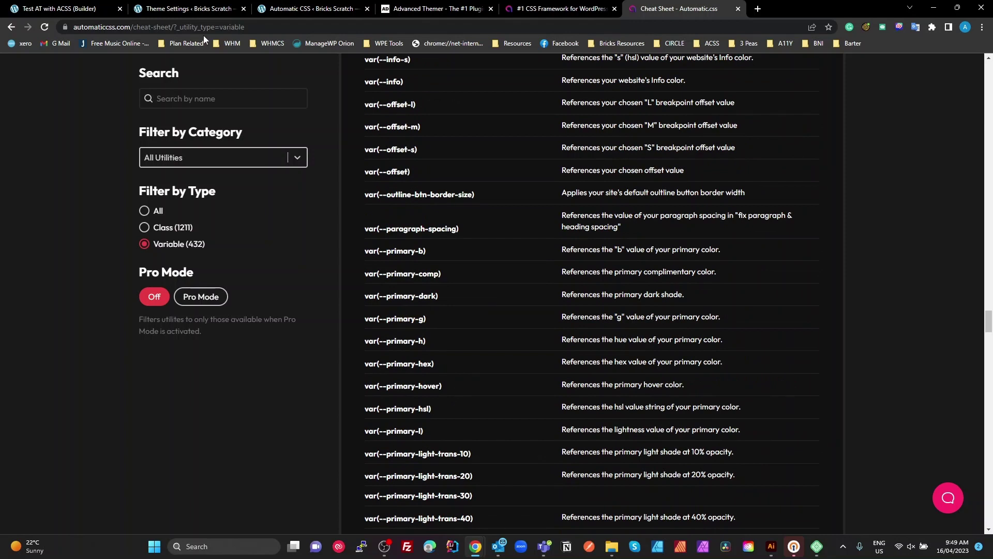
Step: Compare with Advanced Themer spacing, check the cheat sheet's --radius variables, then reopen AT Typography
click(187, 9)
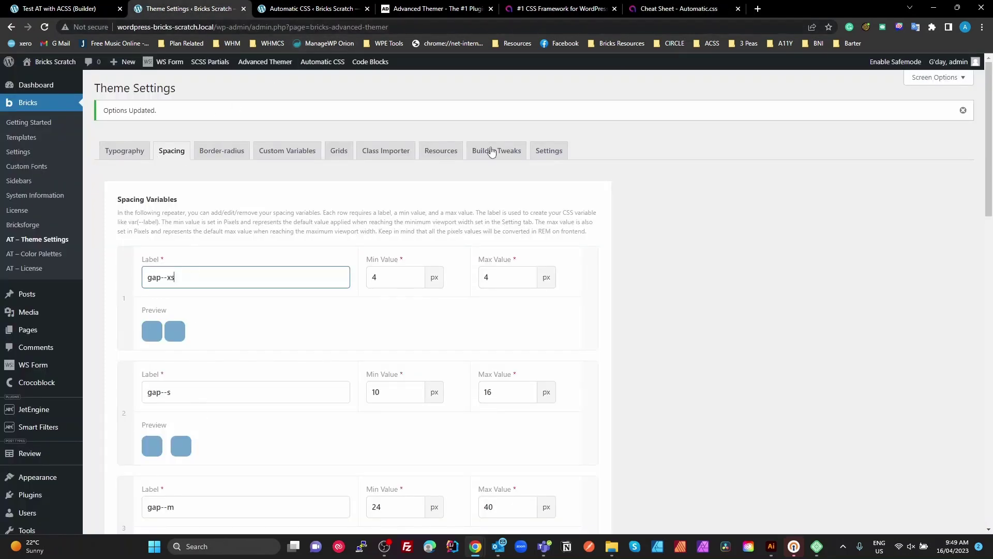
click(679, 9)
scroll(600, 277, down, 5)
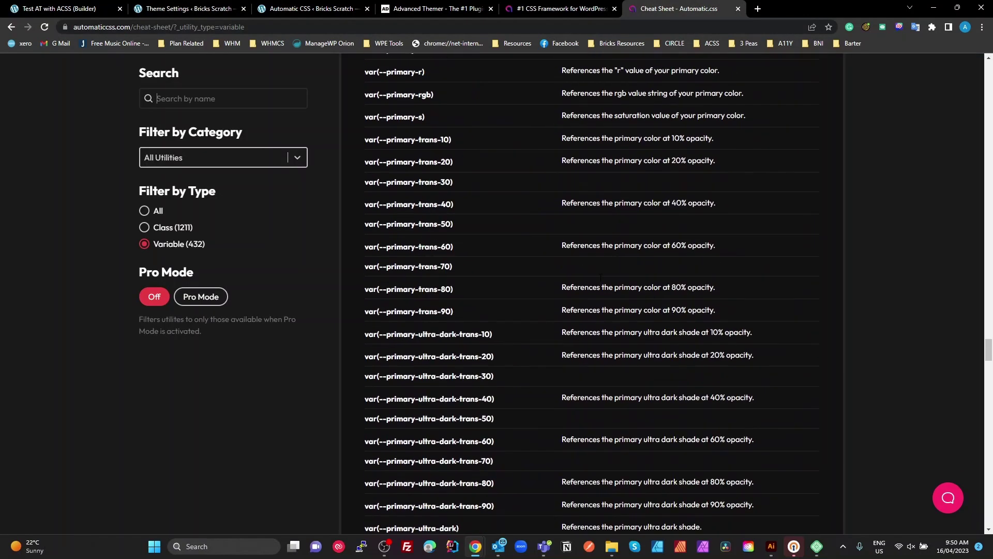
scroll(600, 277, down, 5)
scroll(590, 320, down, 2)
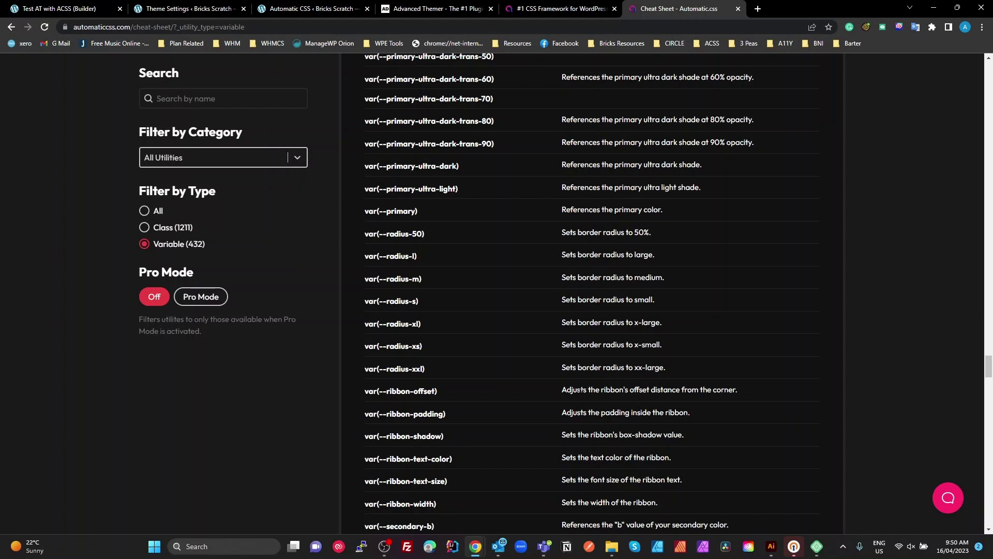
scroll(500, 232, up, 10)
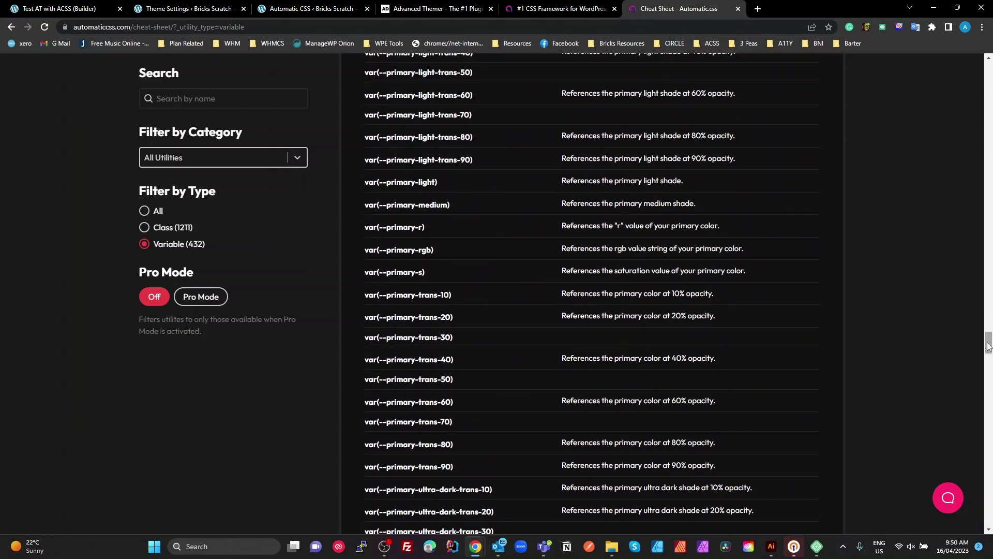
scroll(910, 320, up, 20)
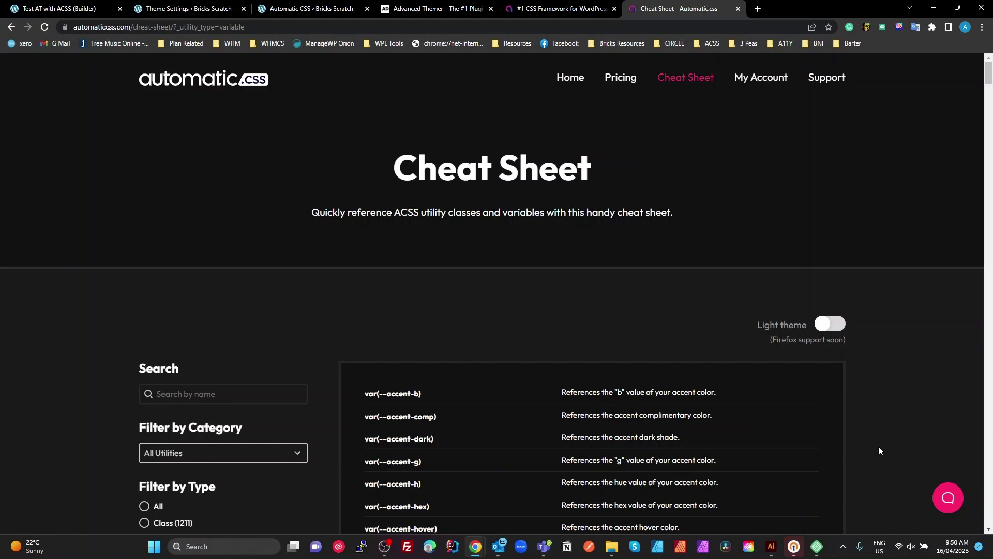
click(214, 11)
click(122, 155)
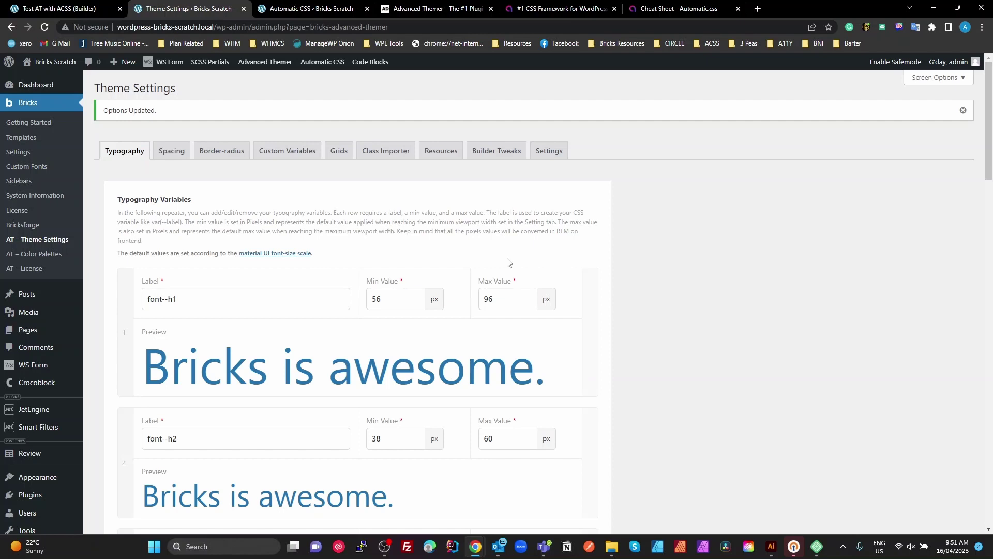
Step: View Builder Tweaks, then cycle through the Typography, Spacing, Border-radius, Custom Variables and Grids sections
click(496, 160)
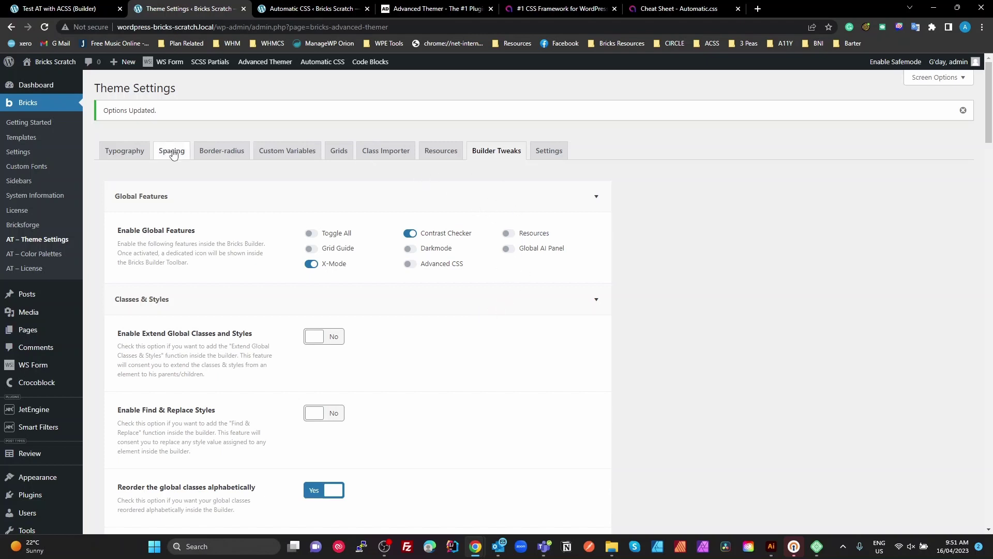
click(133, 151)
click(173, 155)
click(222, 154)
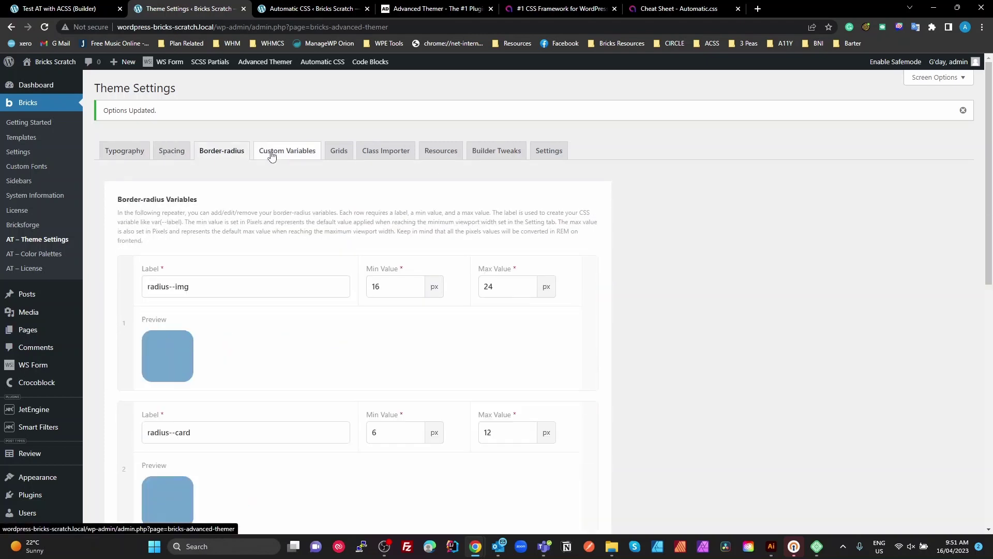
click(277, 155)
click(341, 154)
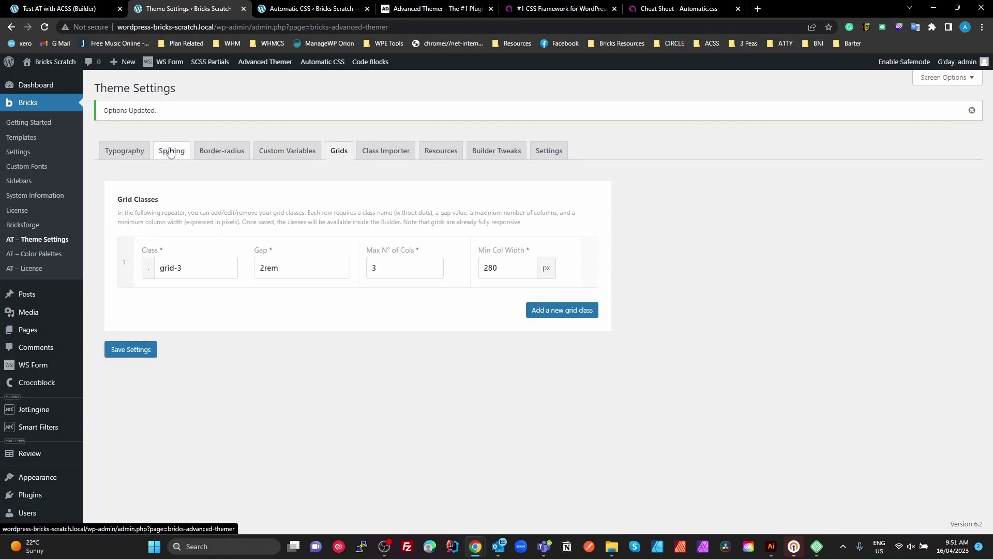
Step: Check AT Color Palettes, then return to Builder Tweaks and review its enabled options
click(44, 255)
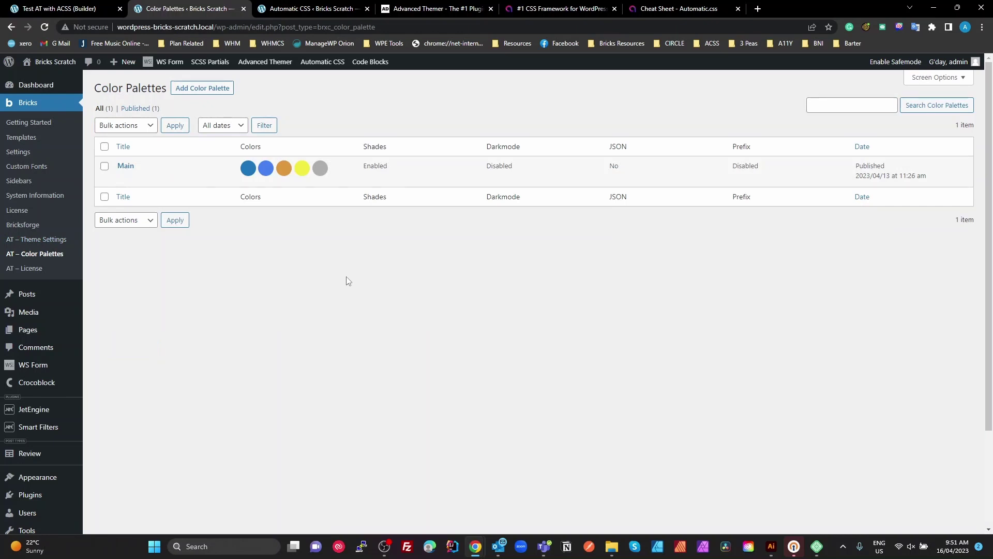
click(51, 240)
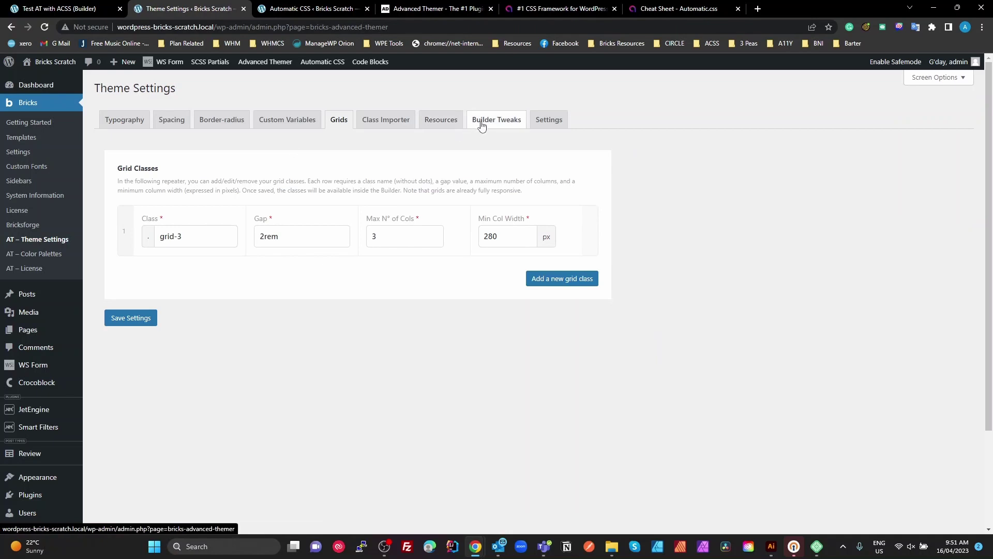
click(484, 121)
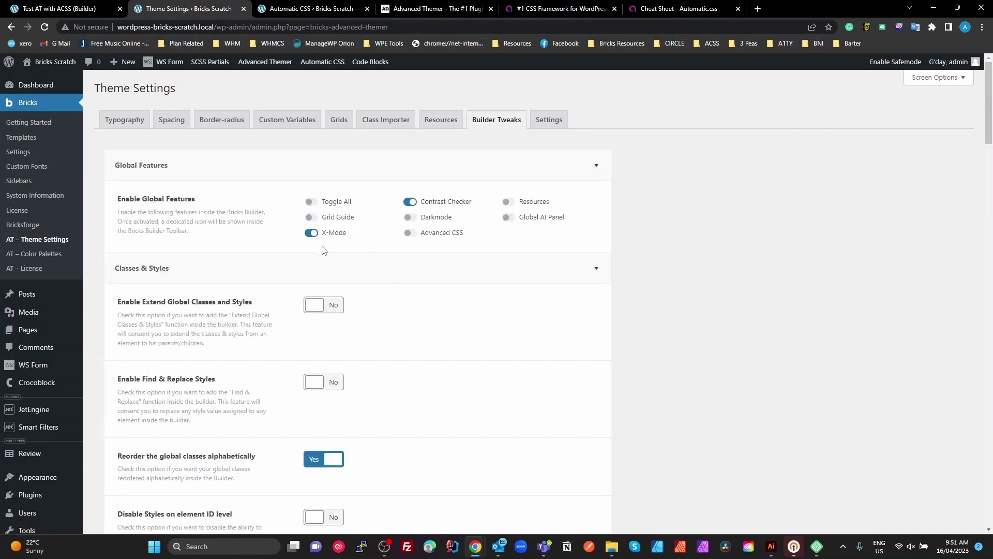
scroll(376, 336, down, 1)
scroll(382, 334, down, 2)
drag(256, 302, 121, 301)
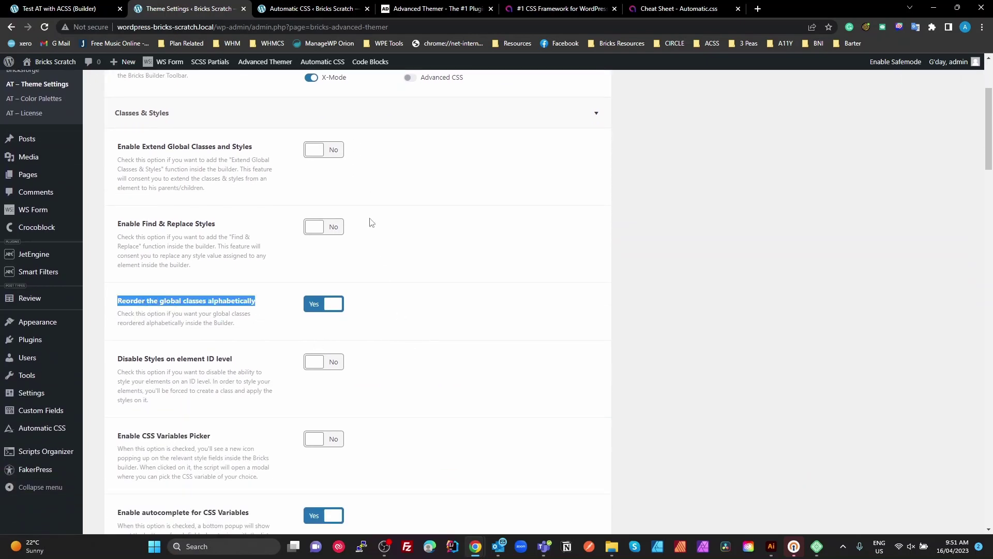
Step: Return to the Bricks editor, select the Container and browse its list of available CSS classes
click(434, 9)
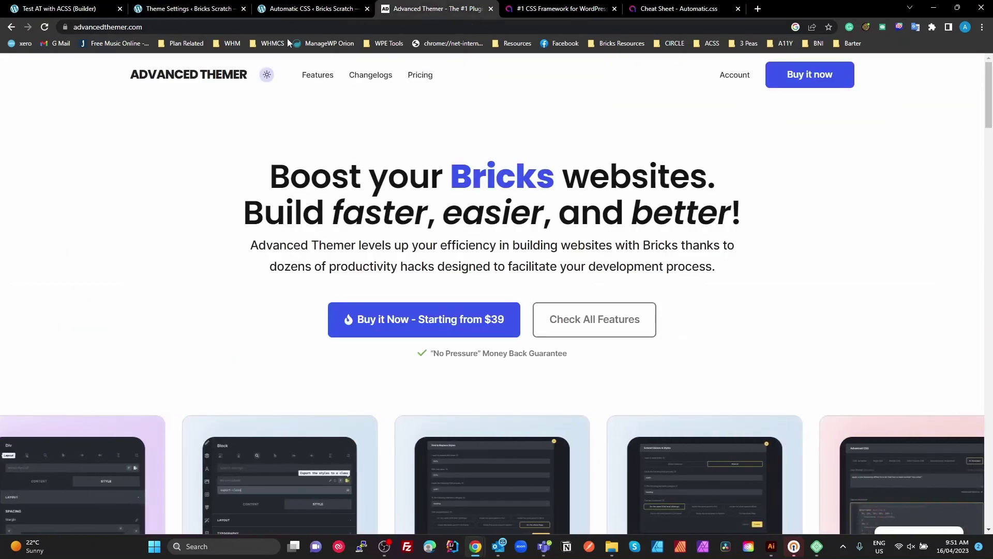
click(59, 8)
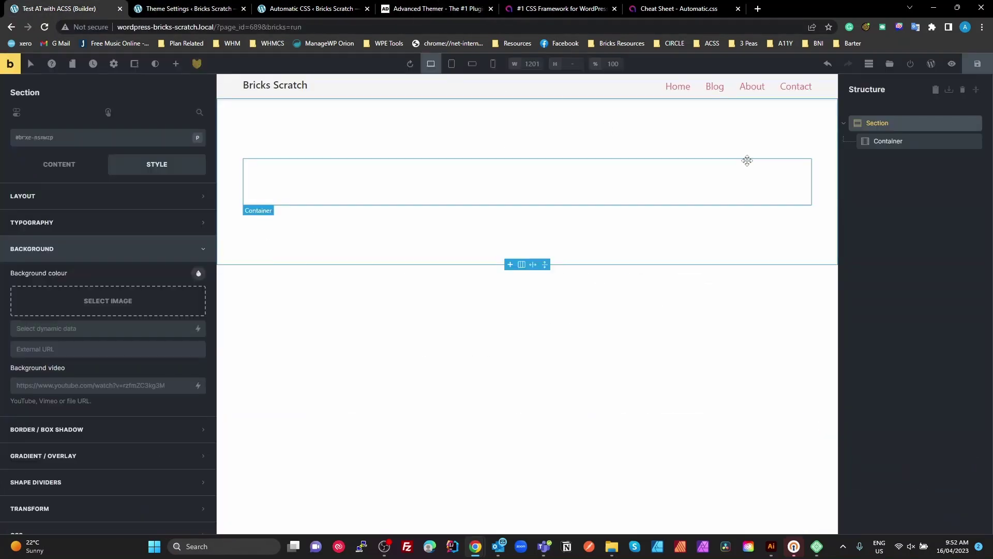
click(873, 140)
click(95, 139)
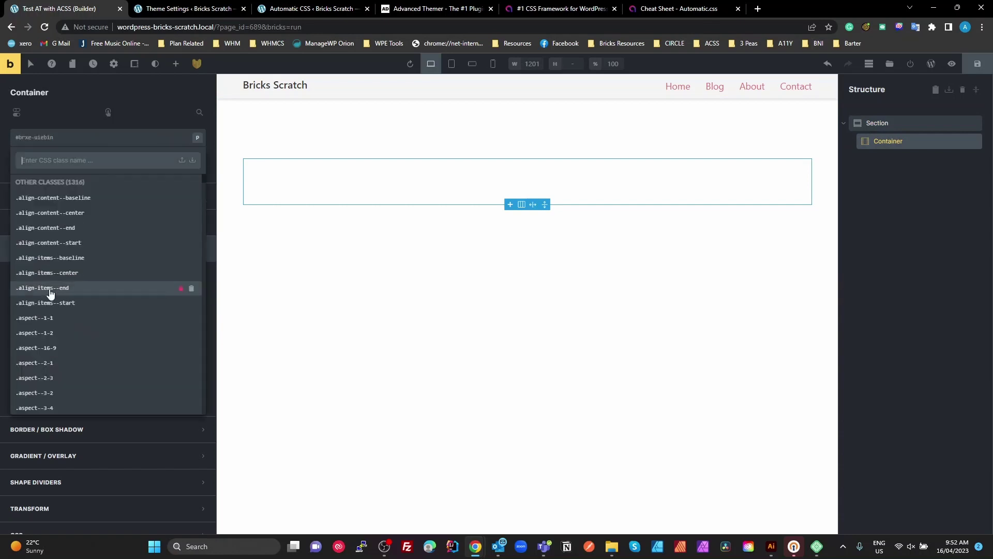
scroll(50, 293, down, 15)
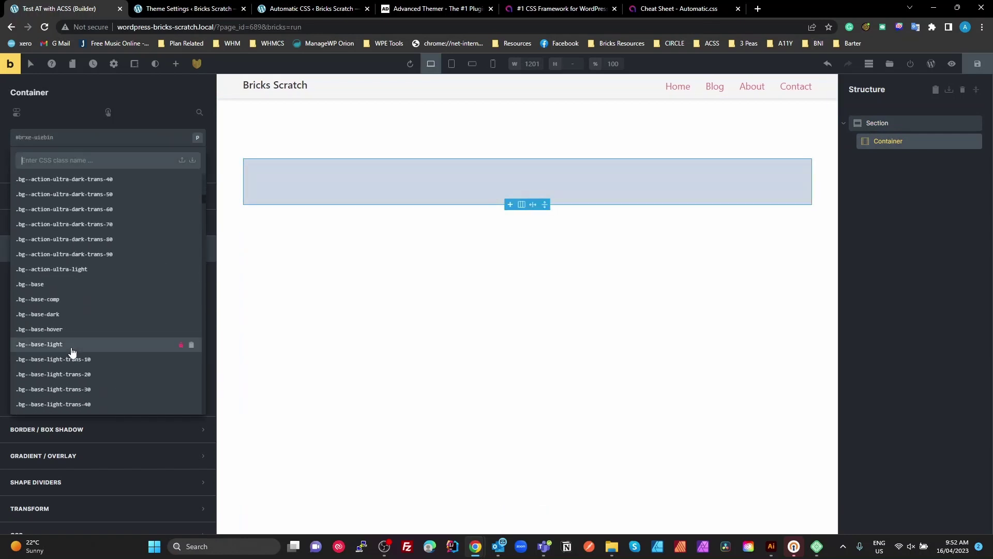
click(186, 8)
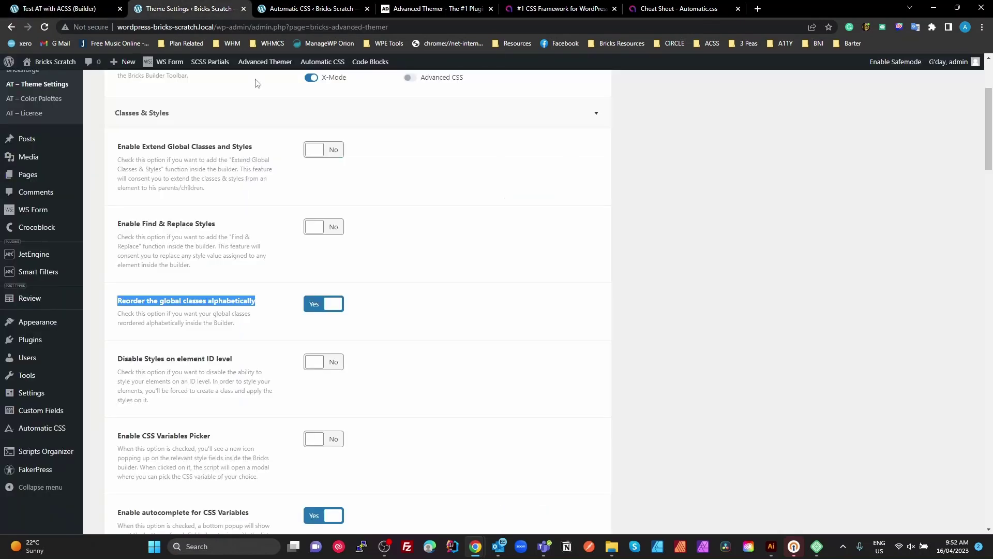
click(453, 300)
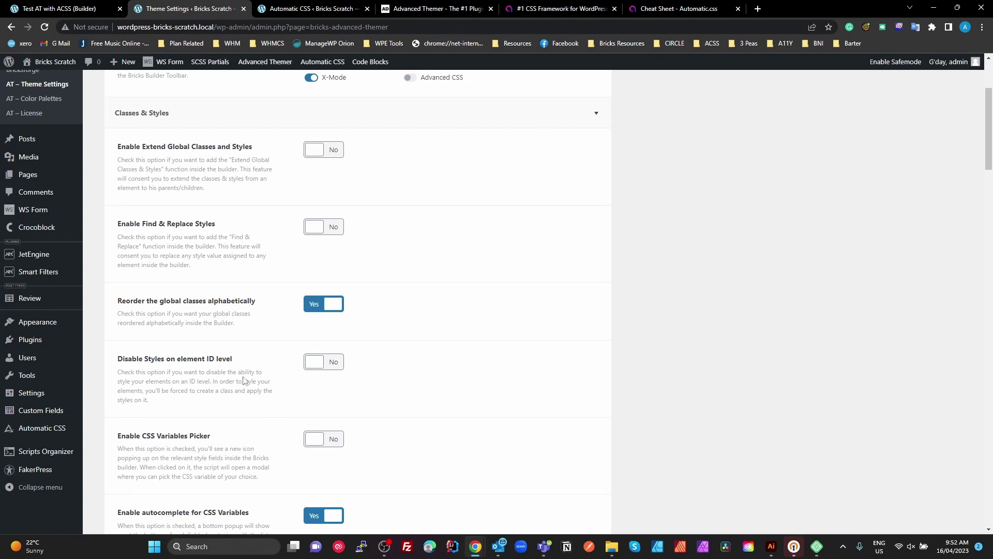
scroll(164, 366, down, 2)
drag(126, 332, 224, 332)
scroll(237, 356, up, 5)
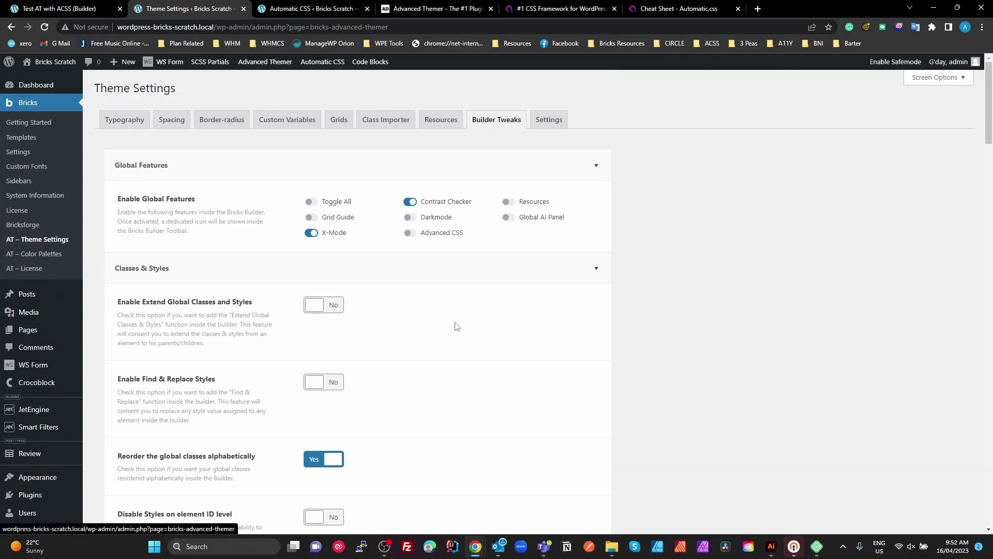
scroll(461, 333, down, 7)
click(444, 356)
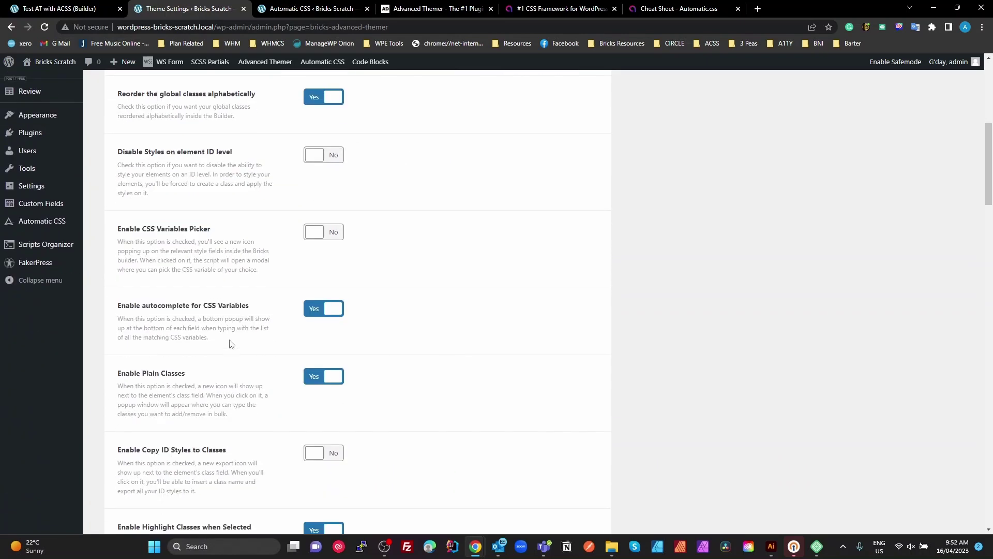
drag(255, 309, 116, 311)
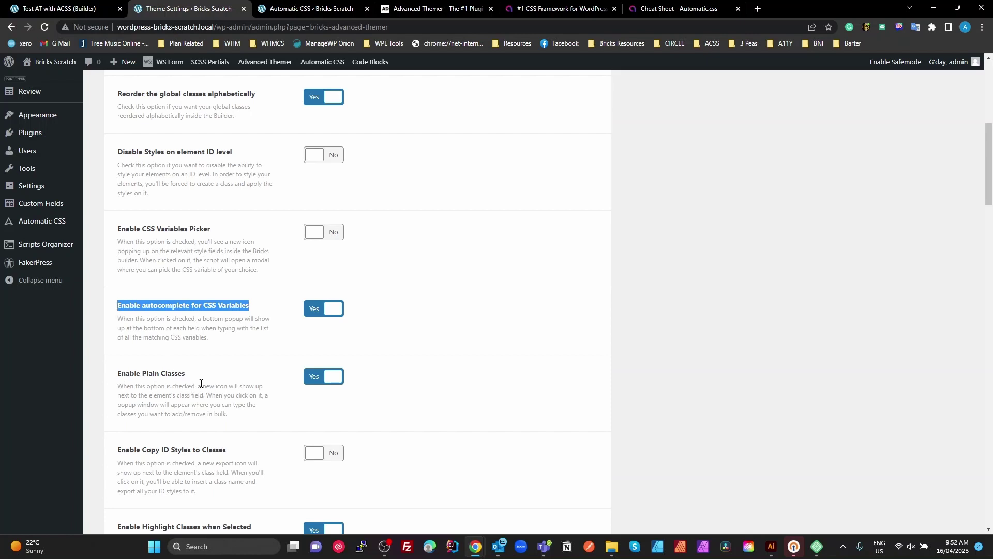
drag(201, 383, 118, 377)
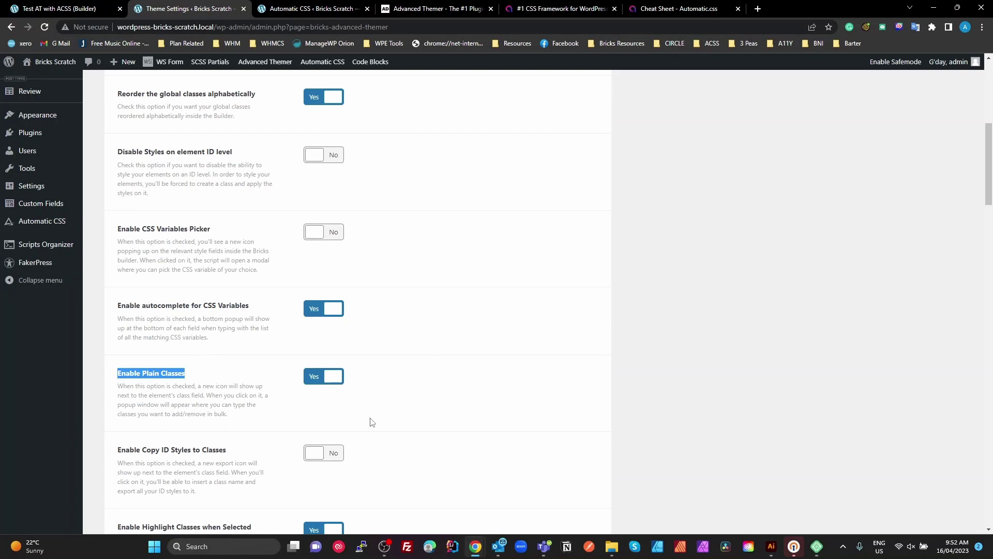
scroll(381, 417, down, 3)
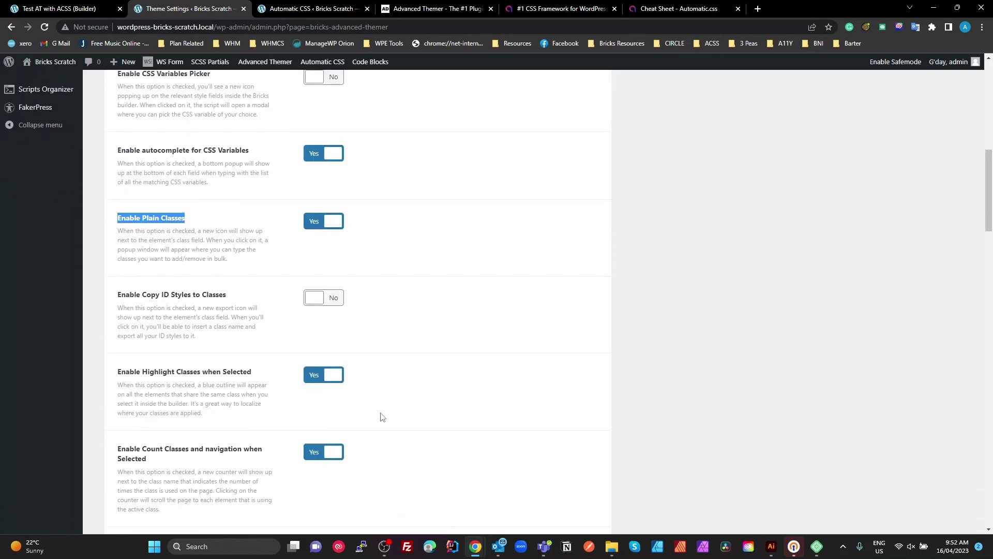
drag(253, 374, 114, 377)
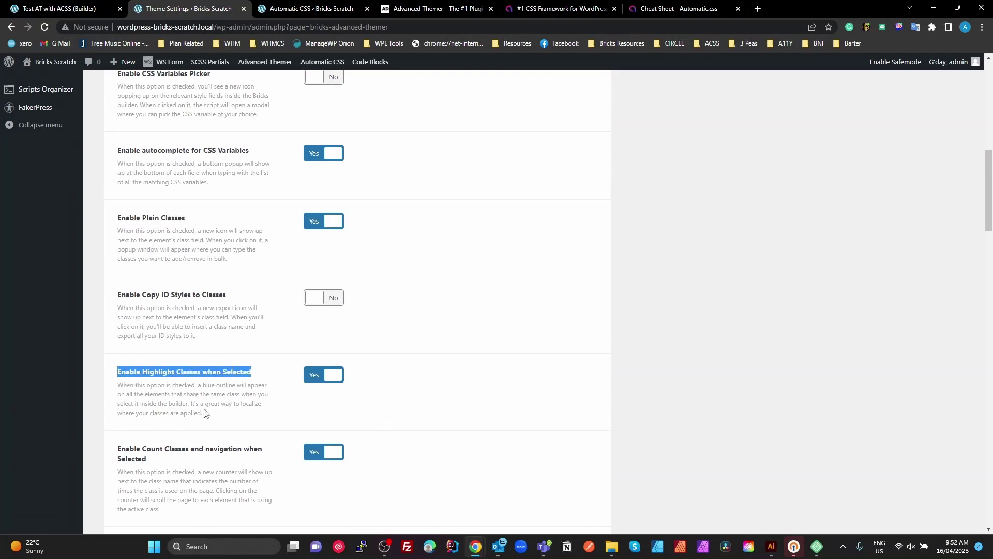
click(463, 10)
click(60, 9)
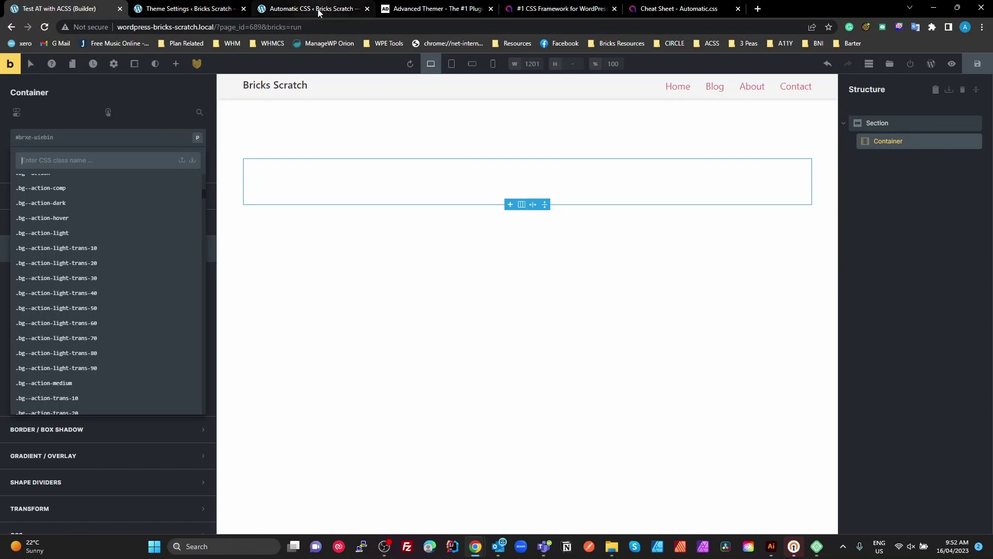
Step: In Advanced Themer settings, highlight the Color Preview on hover and Class Preview on hover options
click(188, 9)
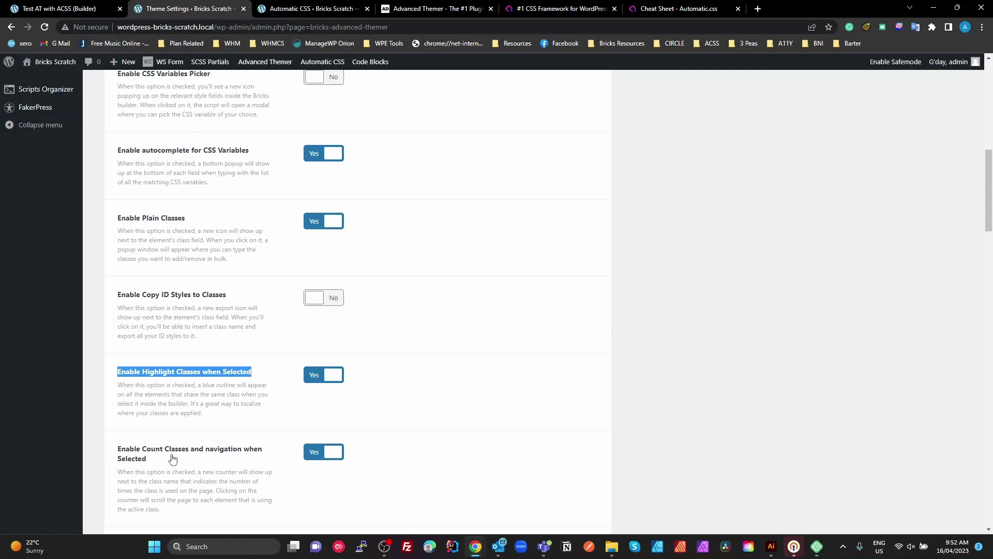
scroll(173, 458, down, 4)
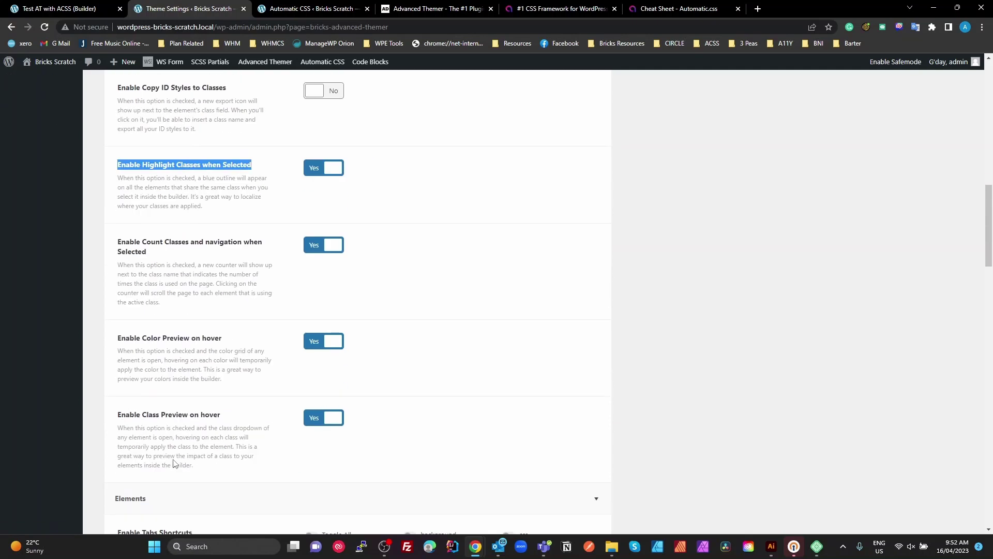
drag(237, 339, 116, 340)
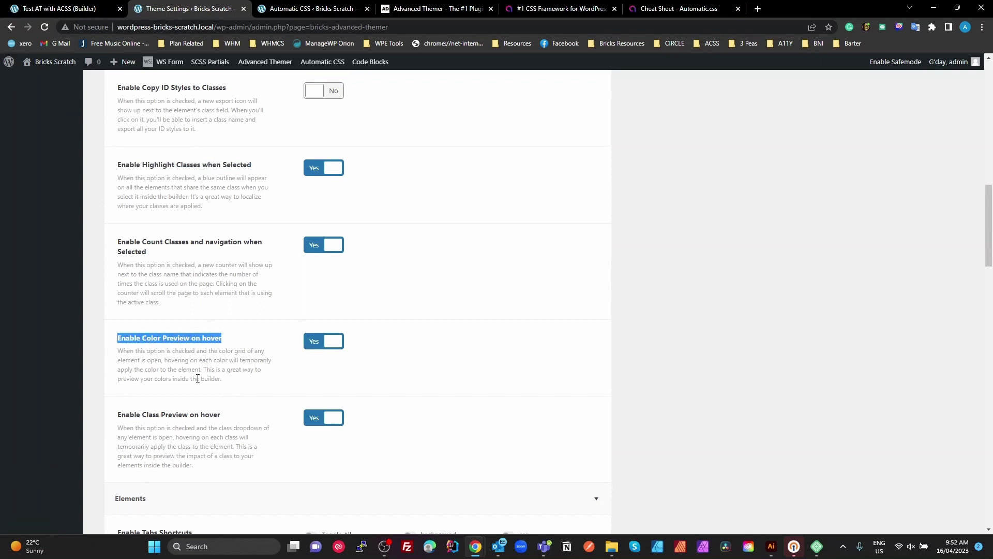
drag(222, 414, 114, 421)
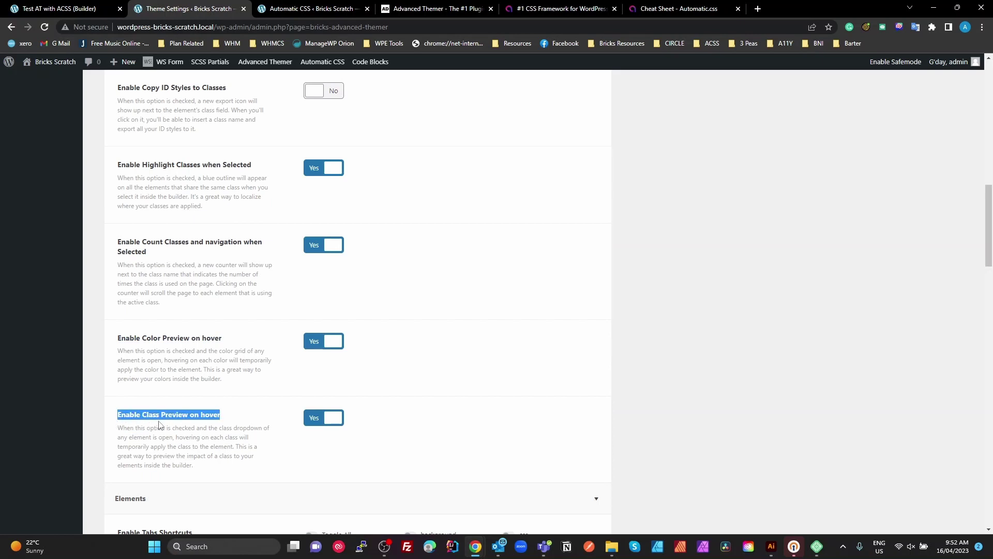
Step: Scroll through the remaining Classes & Styles options and return to the Bricks editor
scroll(264, 432, down, 1)
scroll(261, 430, down, 4)
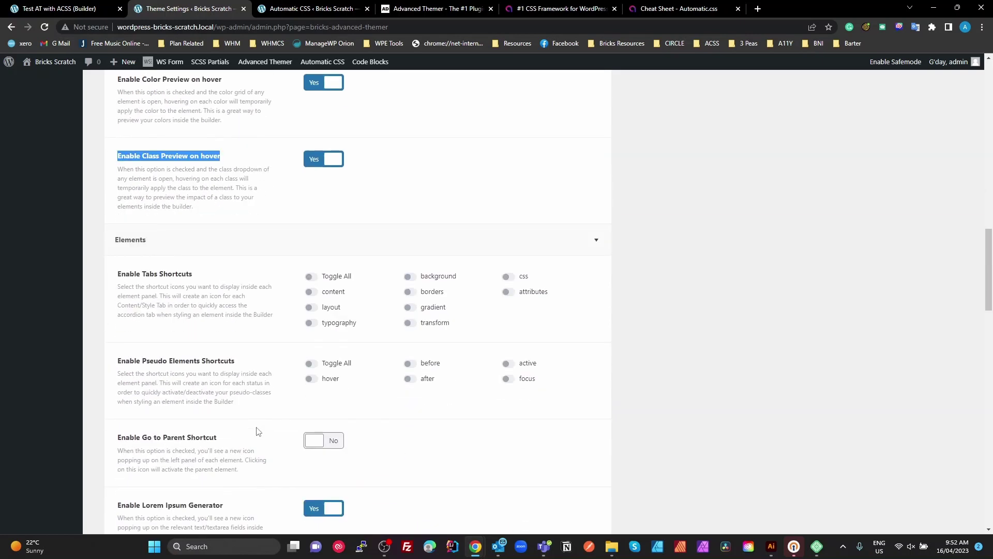
scroll(259, 432, down, 1)
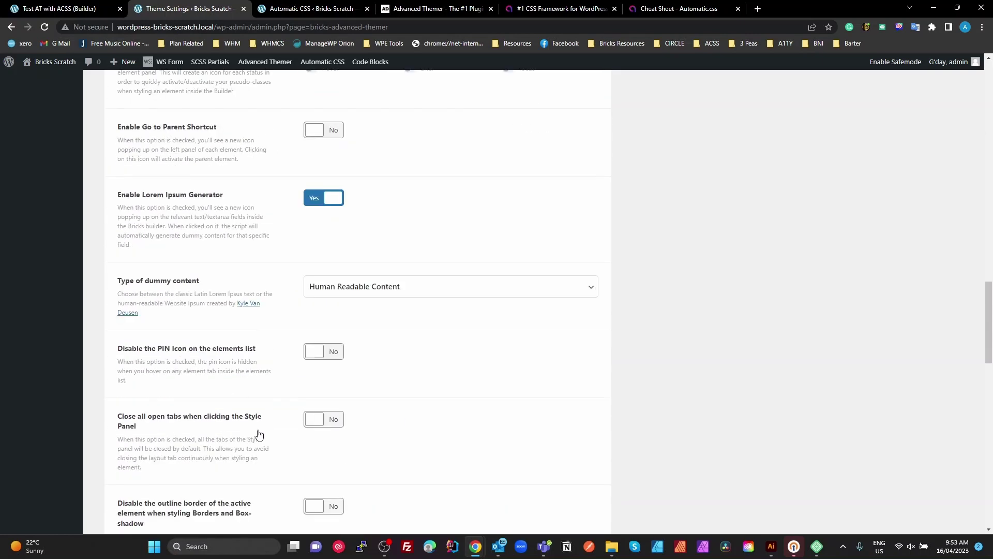
scroll(259, 433, down, 2)
scroll(256, 408, up, 13)
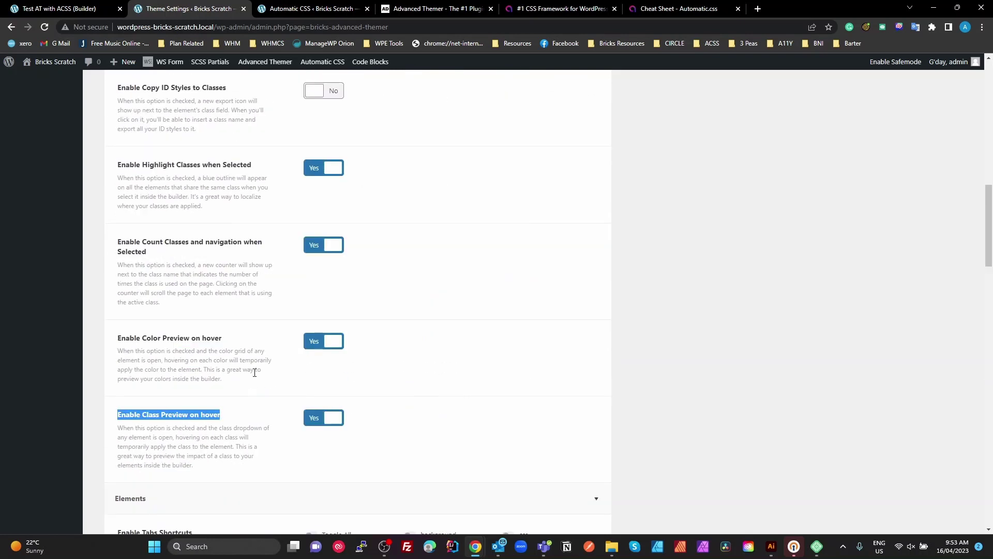
scroll(254, 380, up, 11)
scroll(249, 392, down, 1)
scroll(250, 392, down, 6)
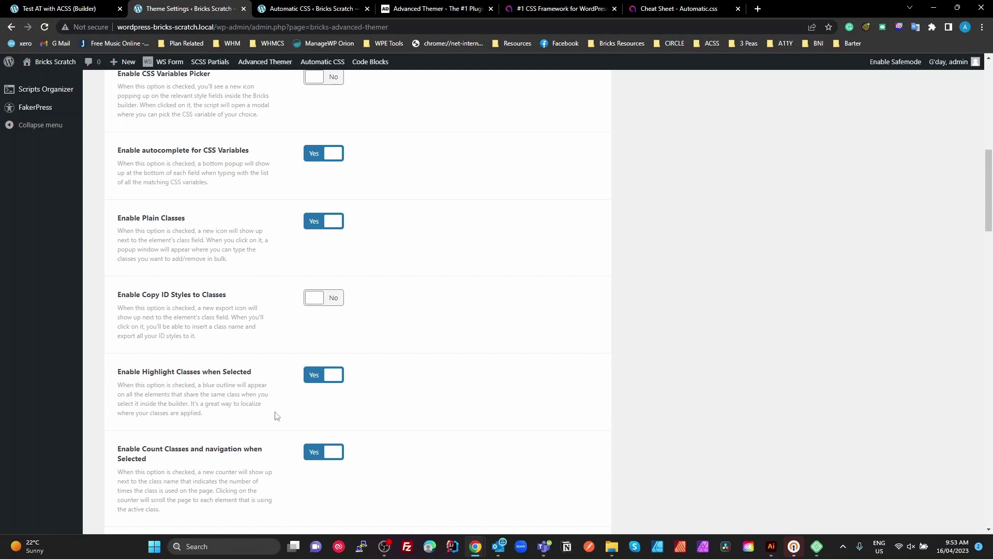
scroll(279, 410, up, 5)
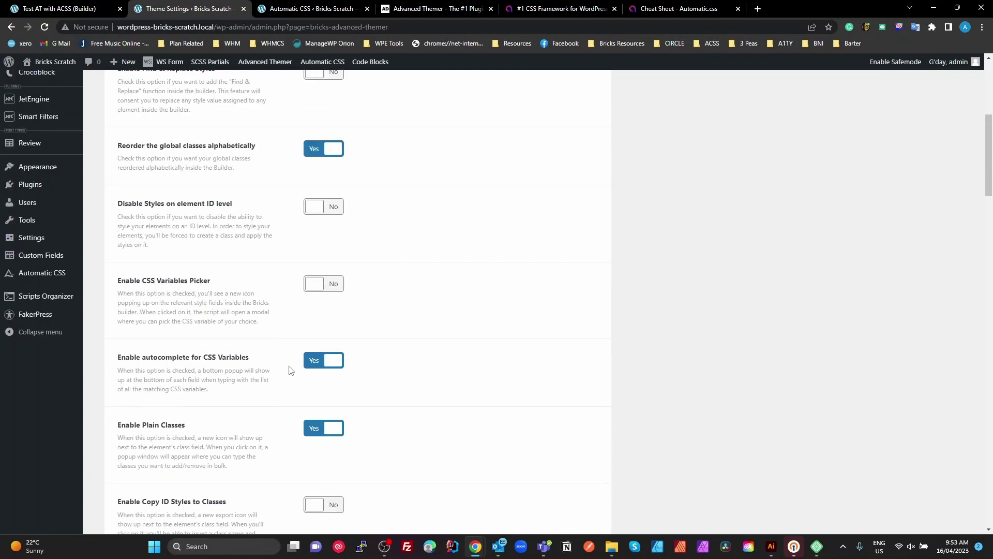
click(83, 9)
Step: Add a Block element inside the Container and select it
click(876, 124)
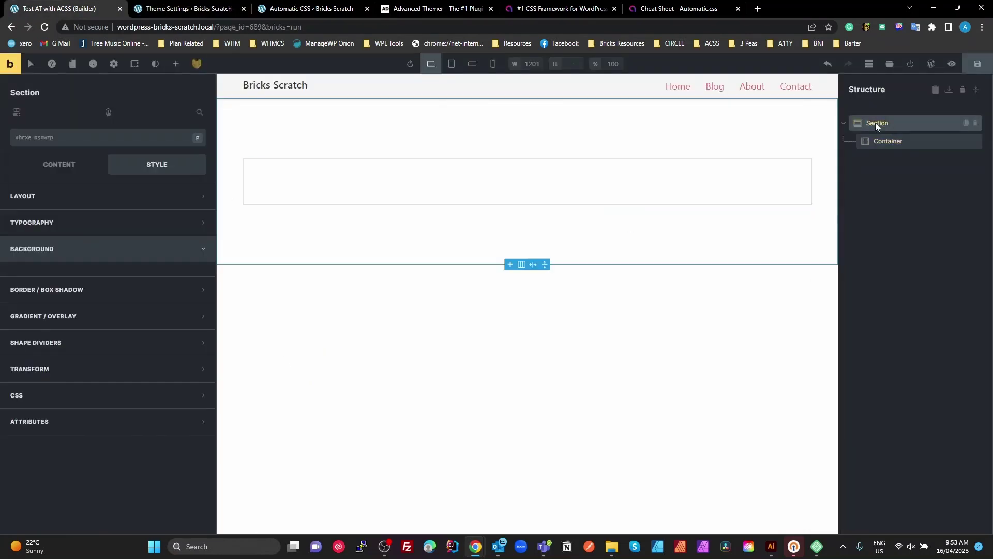
click(885, 141)
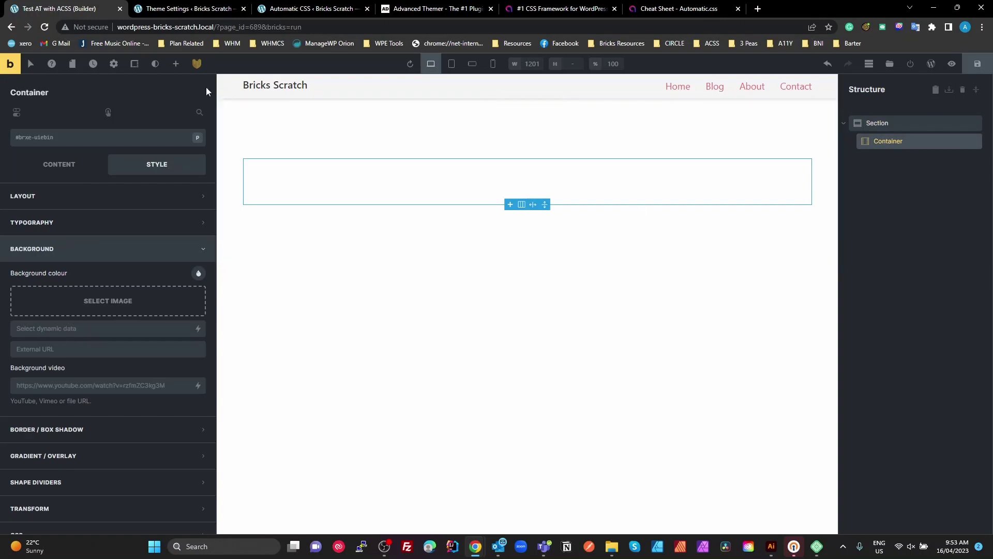
click(176, 64)
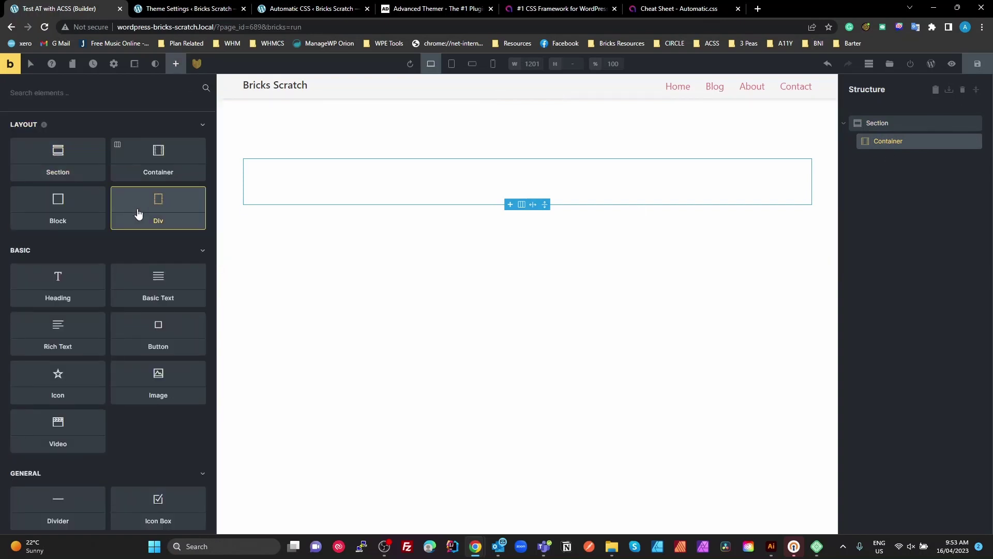
click(77, 209)
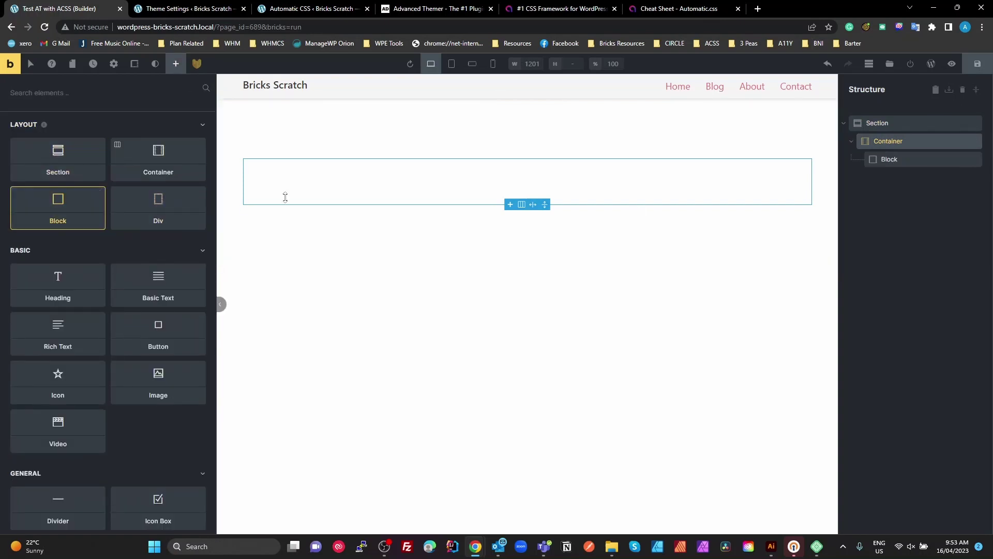
click(890, 159)
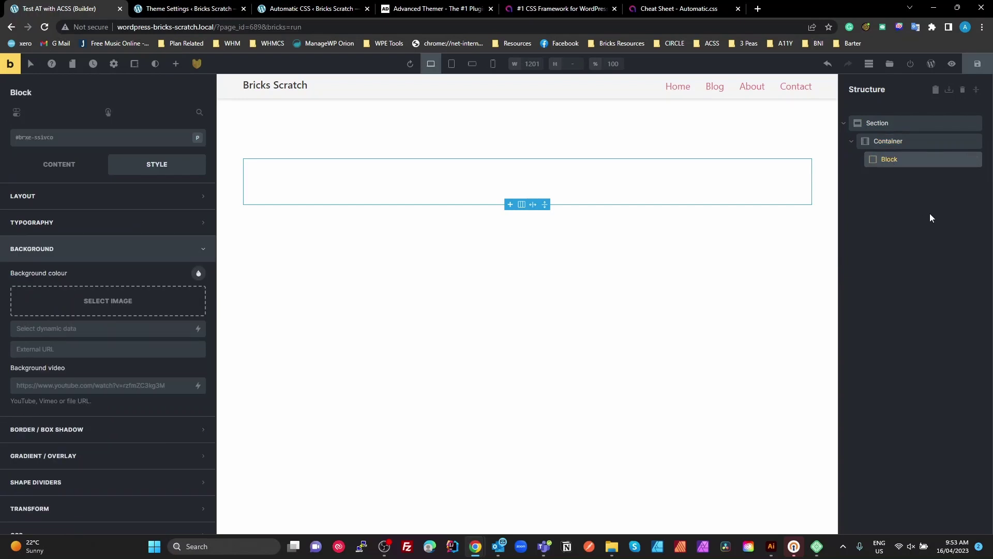
Step: Create and apply the global class services-list to the Block
mouse_move(65, 141)
click(64, 141)
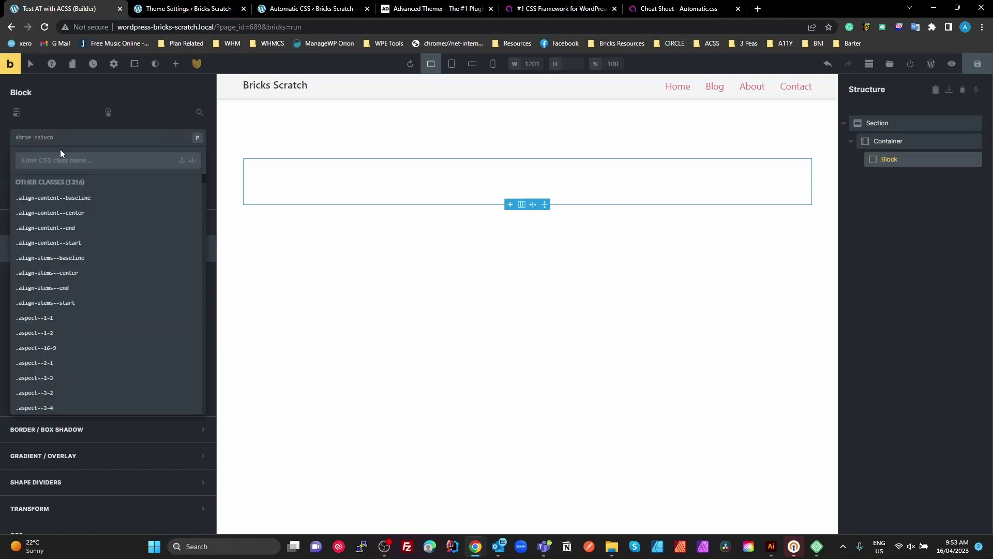
text(services )
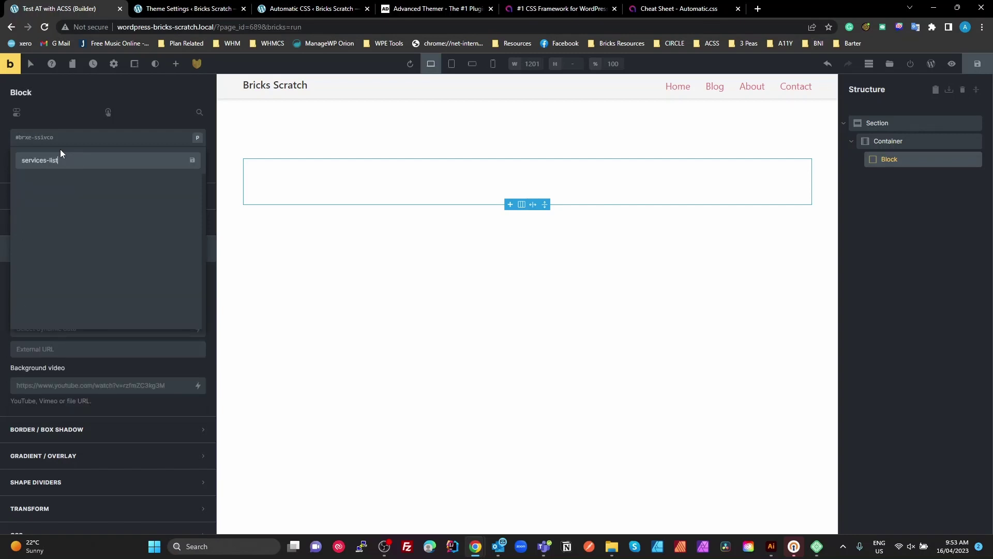
text(list)
key(Return)
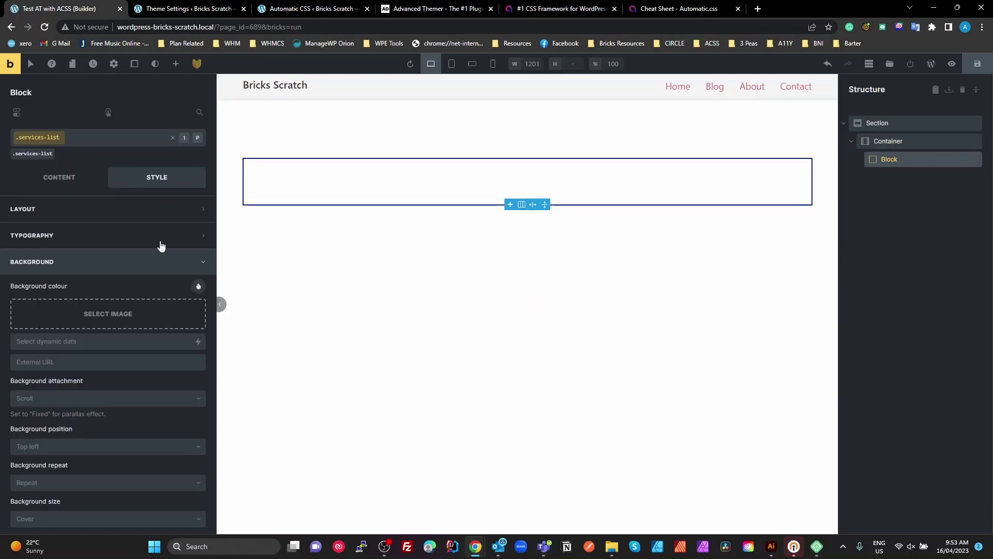
Step: Give the block a custom HTML tag ul and rename it ul
click(52, 177)
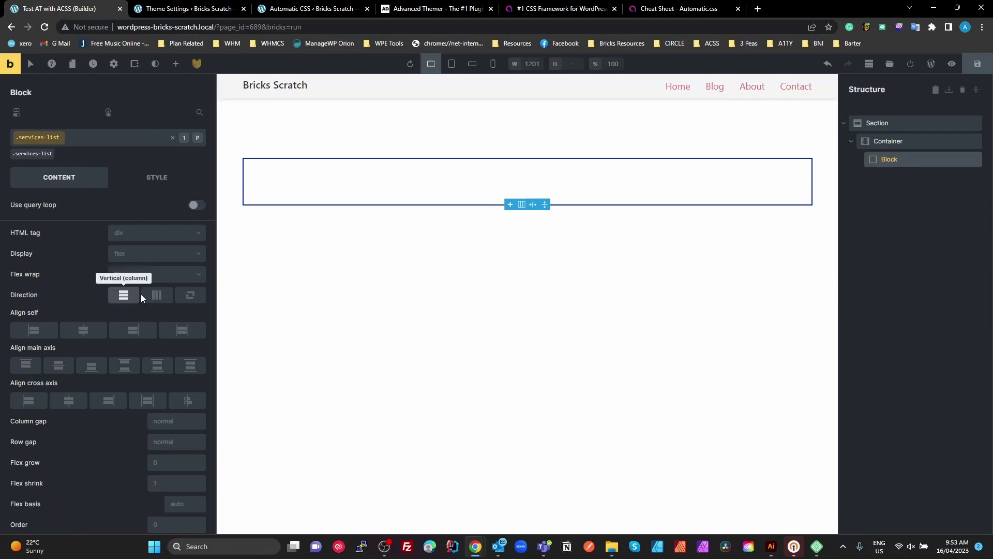
click(150, 232)
click(129, 381)
click(136, 255)
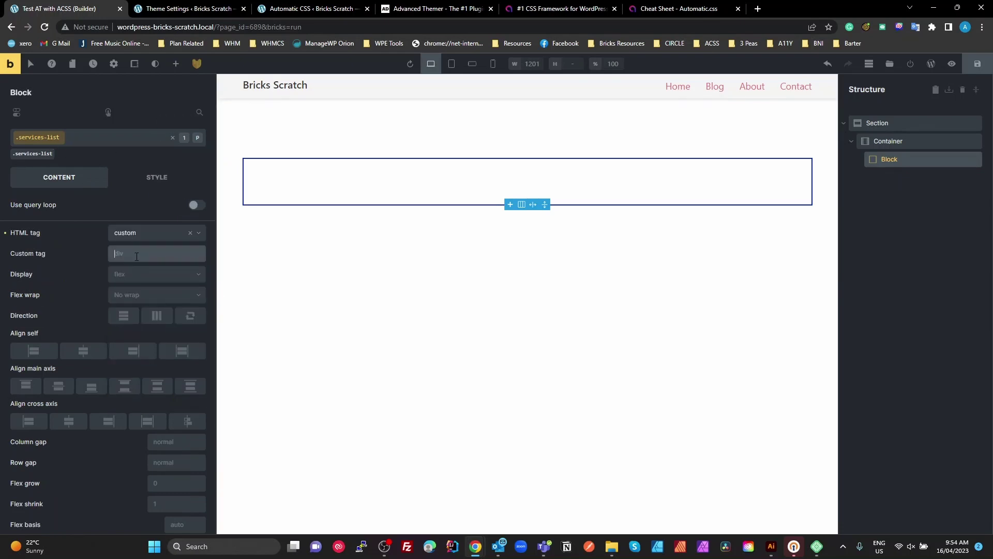
text(ul)
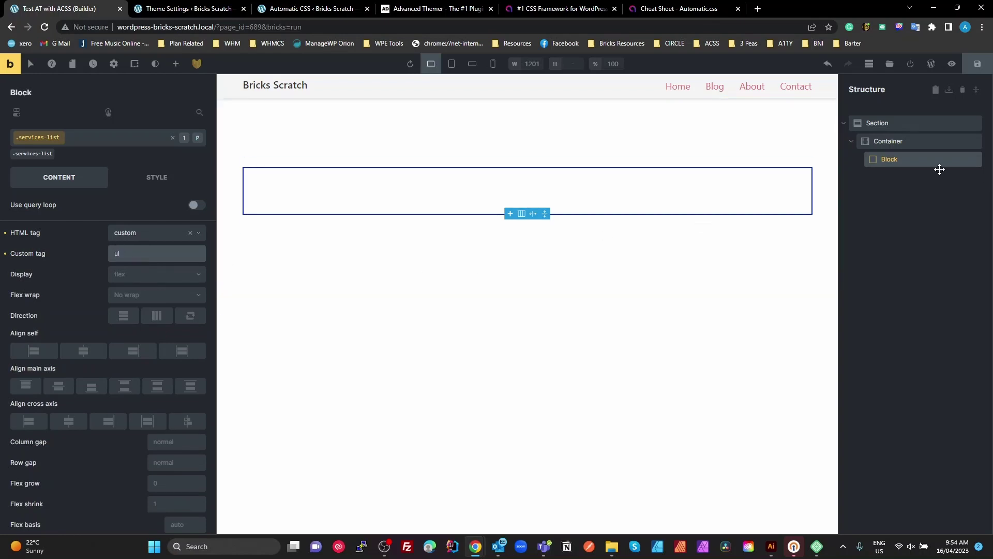
double_click(887, 158)
text(ul)
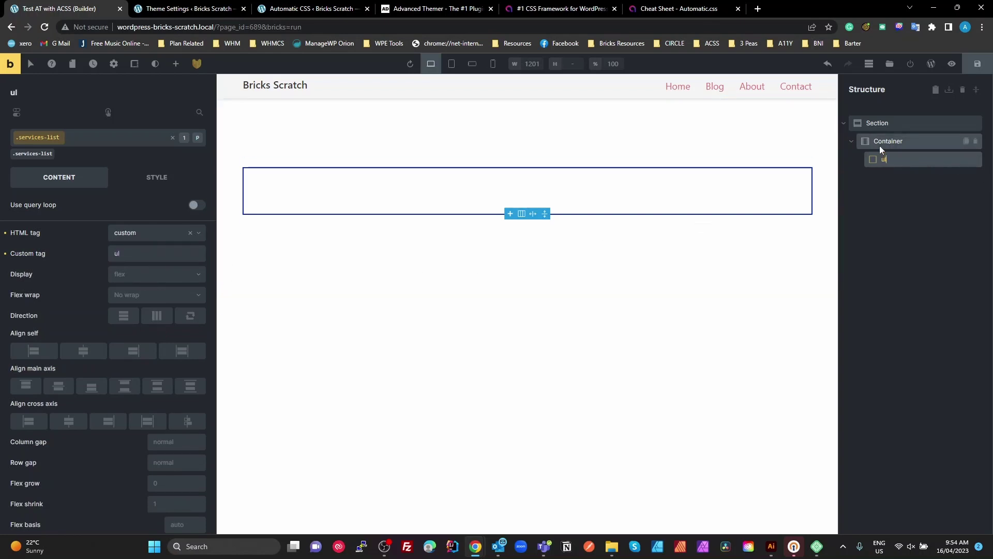
key(Return)
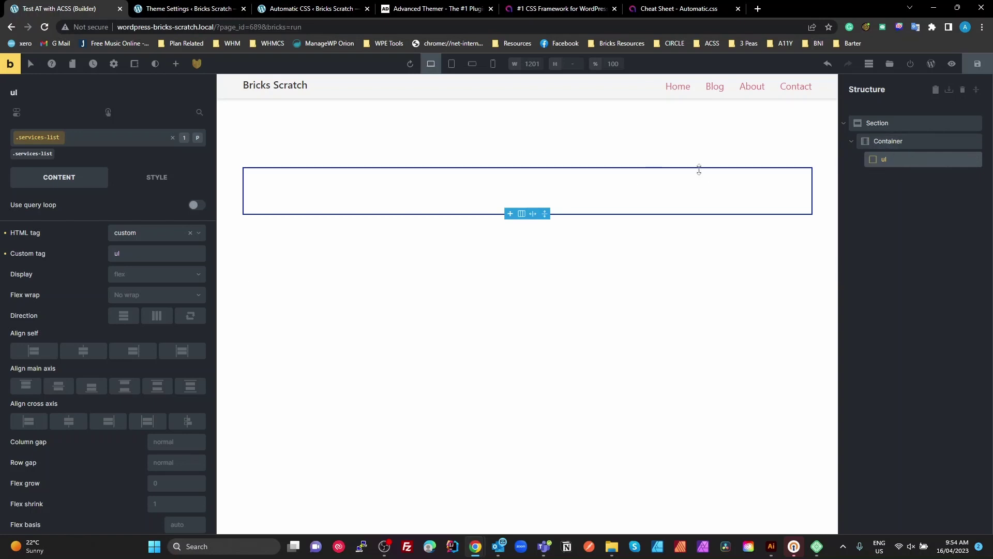
Step: Add a Block inside the ul, rename it li and set a custom HTML tag for it
click(176, 64)
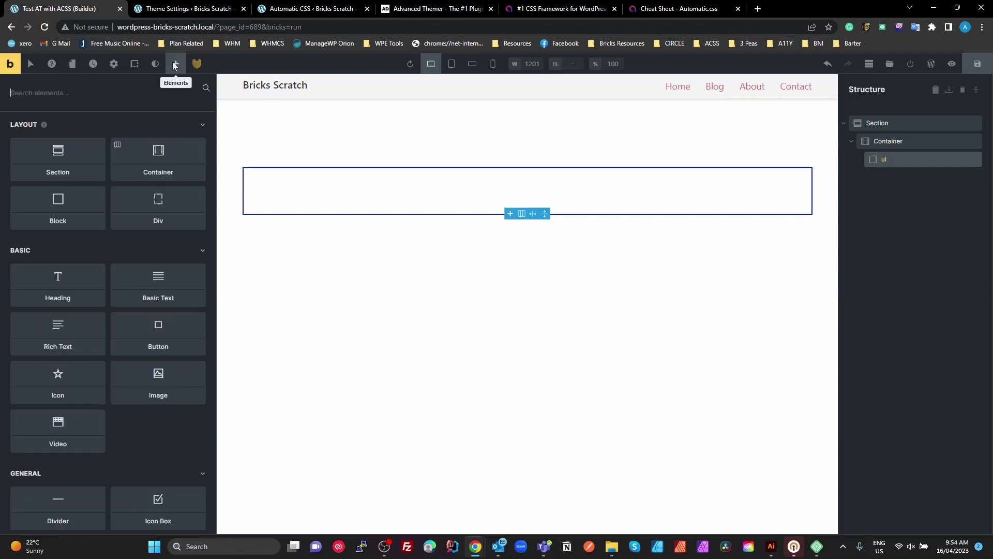
drag(69, 213, 286, 207)
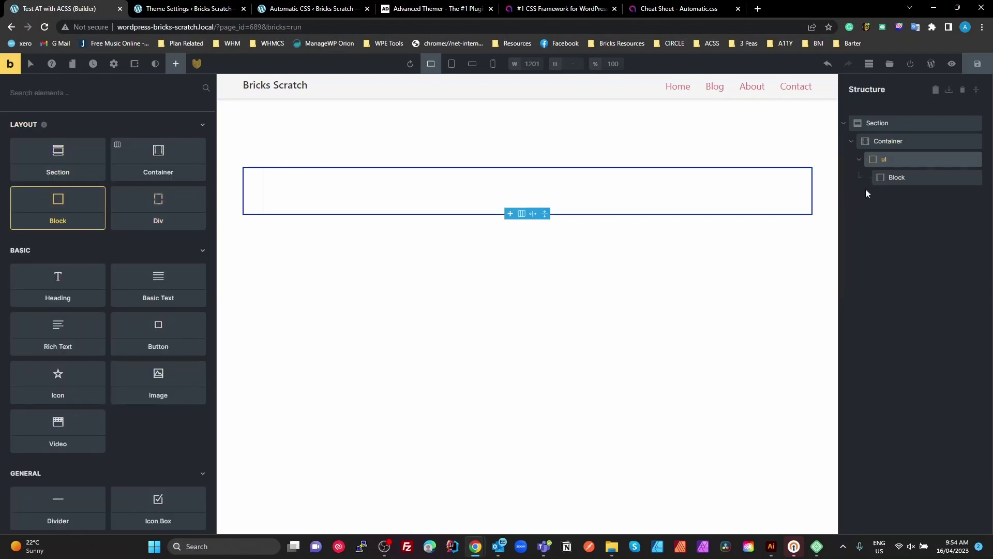
click(879, 181)
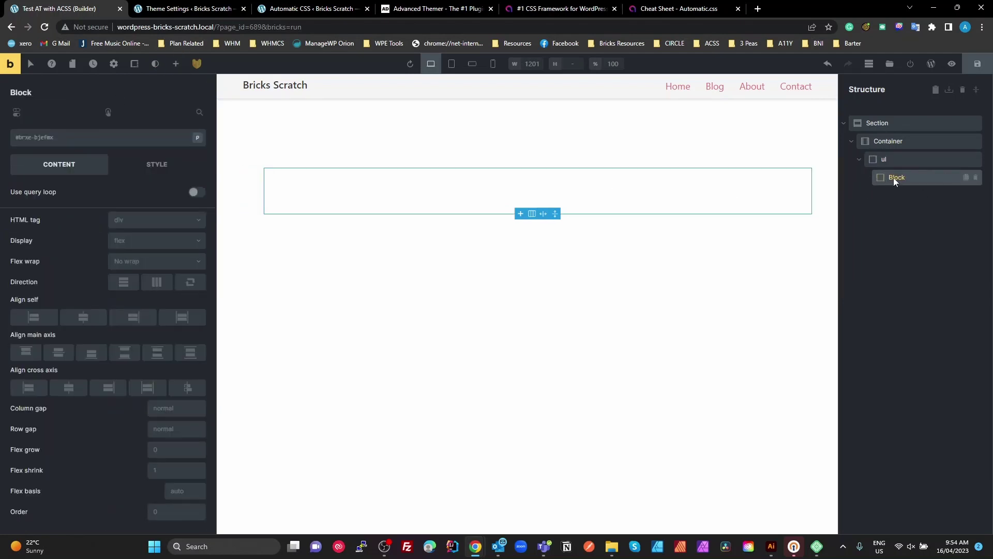
double_click(897, 177)
text(li)
key(Return)
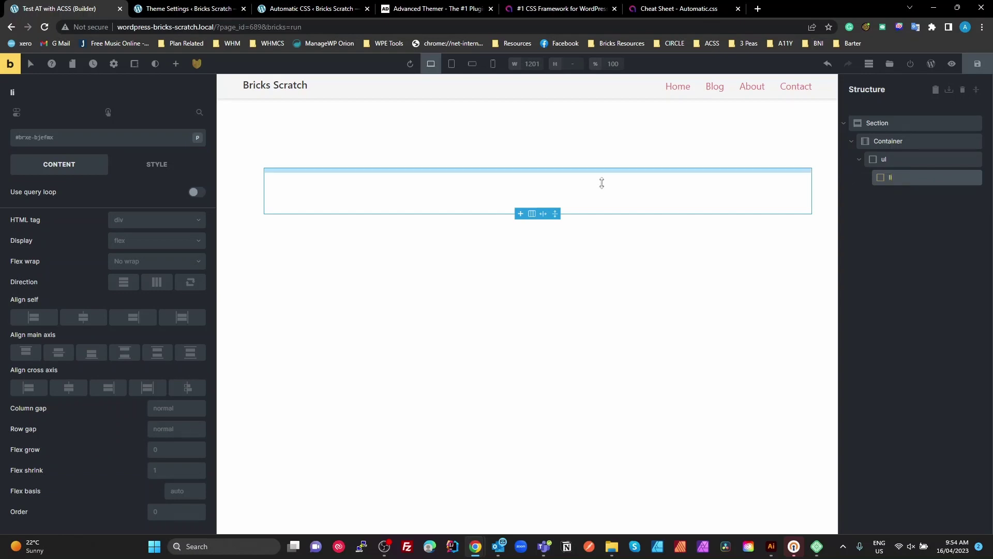
click(140, 223)
click(145, 370)
click(145, 241)
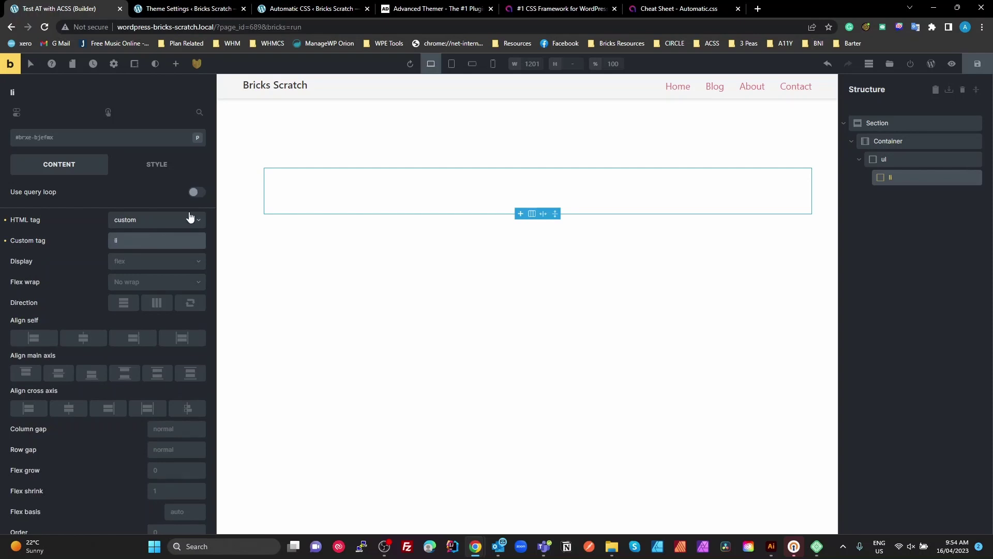
Step: Add the class .services-list__item to the li by pasting 'services-list' plus '__', then put a Basic Text inside it
click(883, 160)
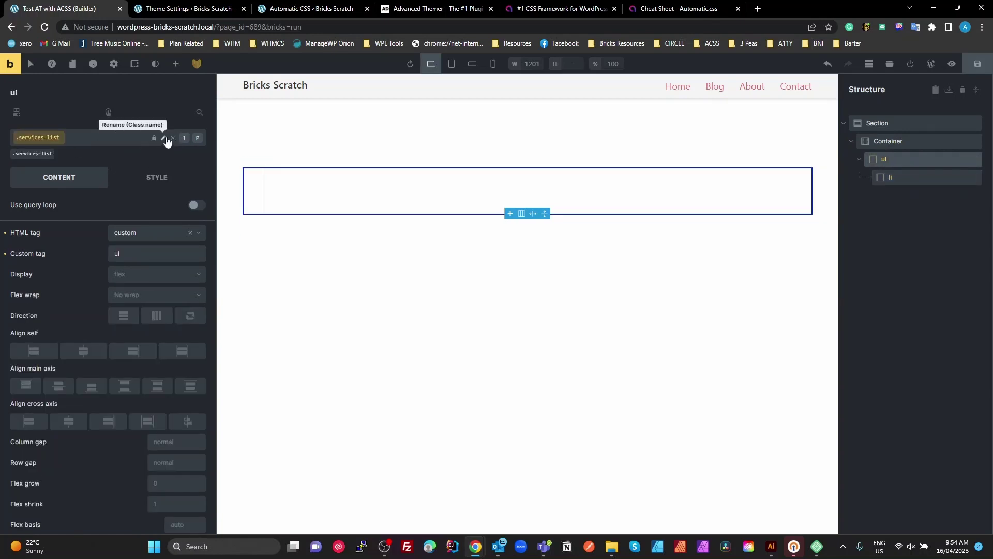
click(163, 138)
key(ctrl+c)
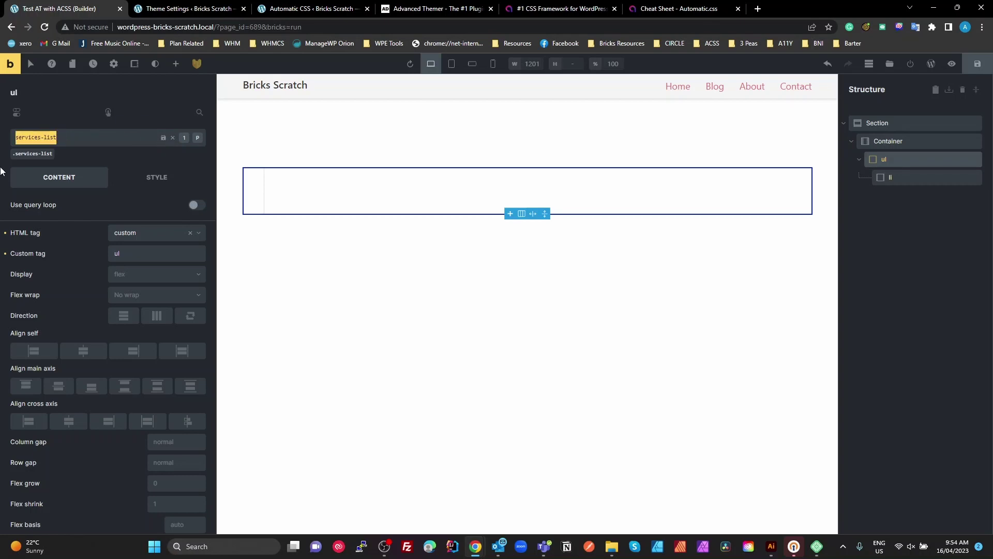
click(891, 178)
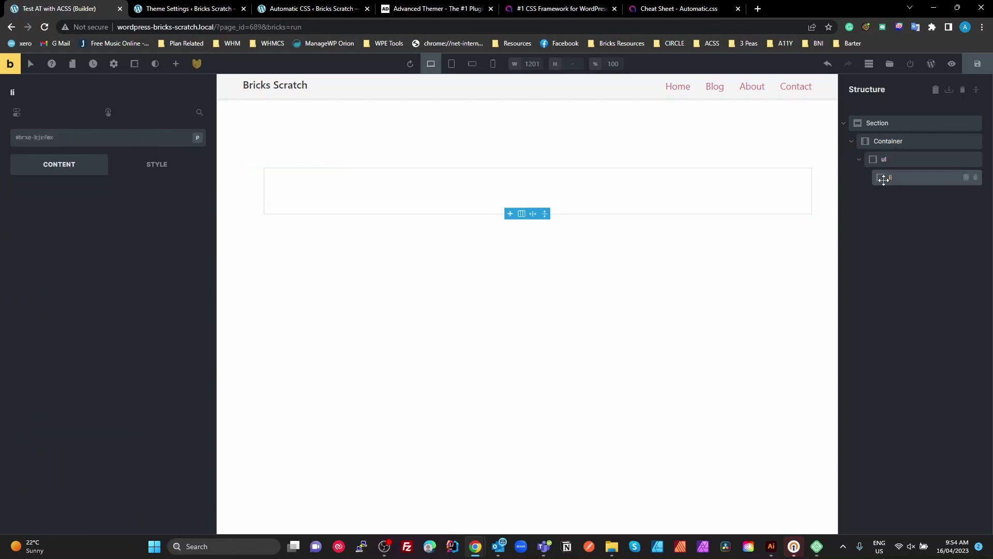
click(62, 137)
key(ctrl+v)
text(__)
key(Return)
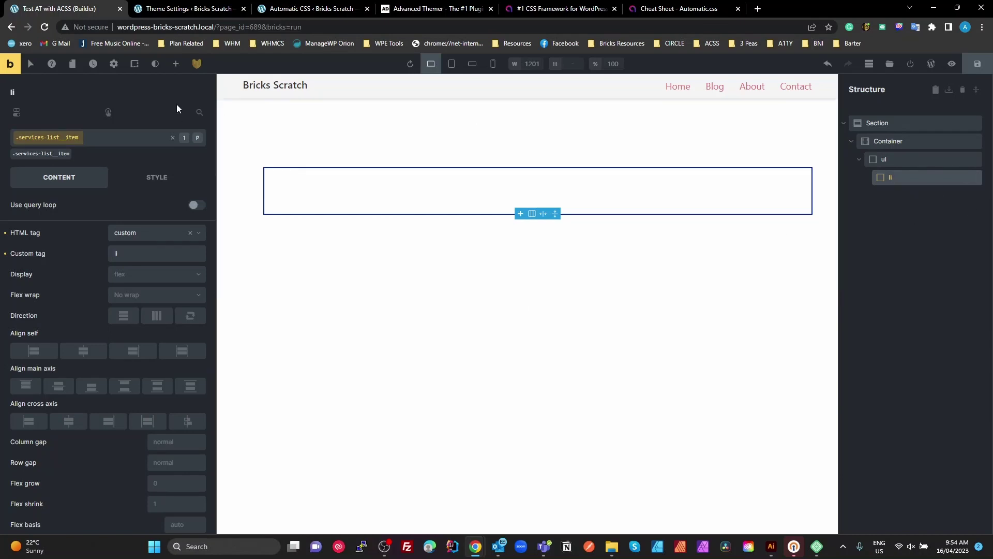
click(176, 66)
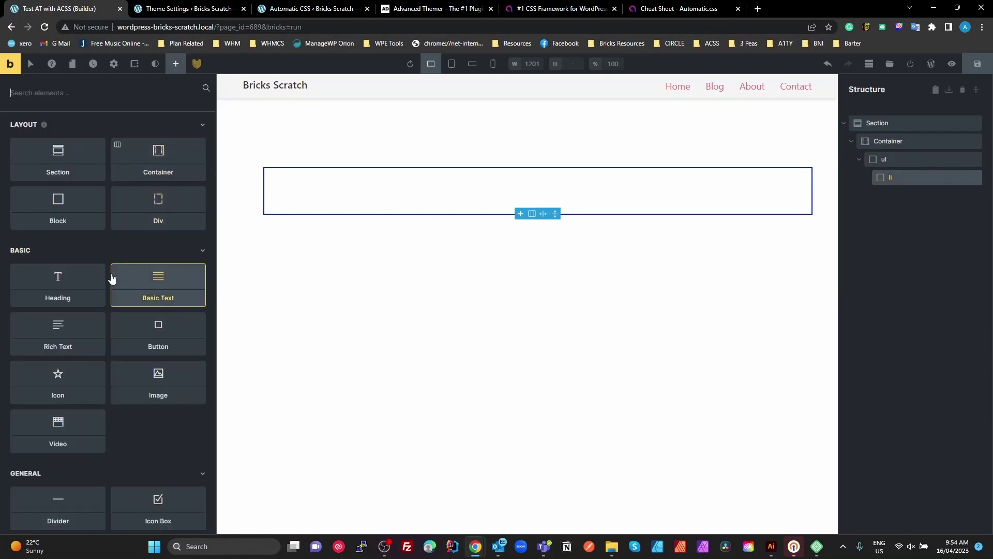
click(146, 293)
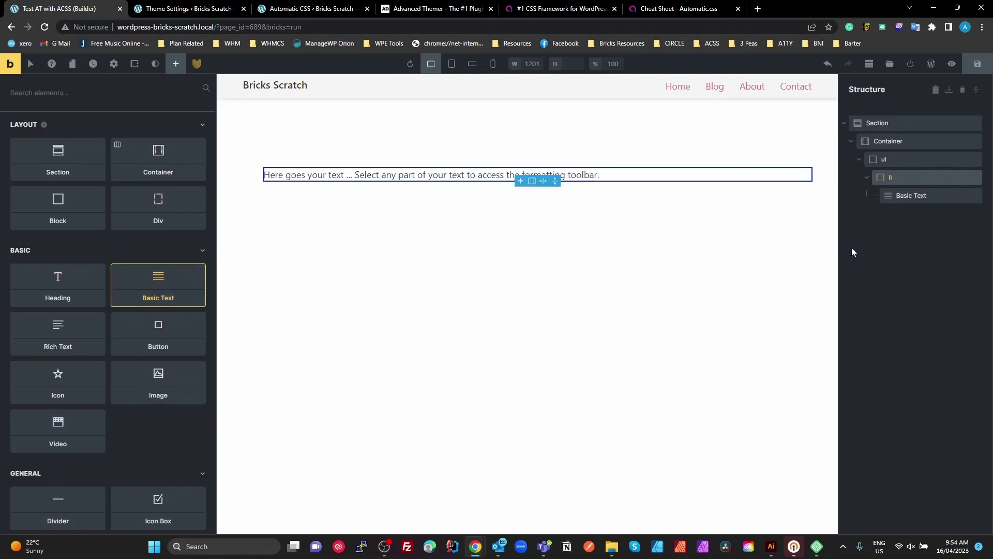
Step: Duplicate the li twice so the ul holds three text items
click(895, 181)
right_click(894, 179)
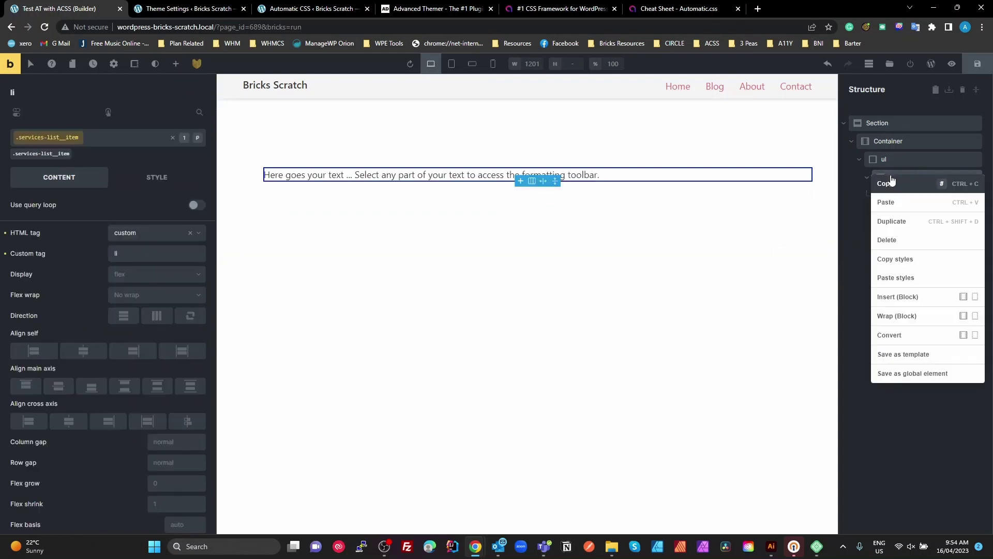
click(898, 225)
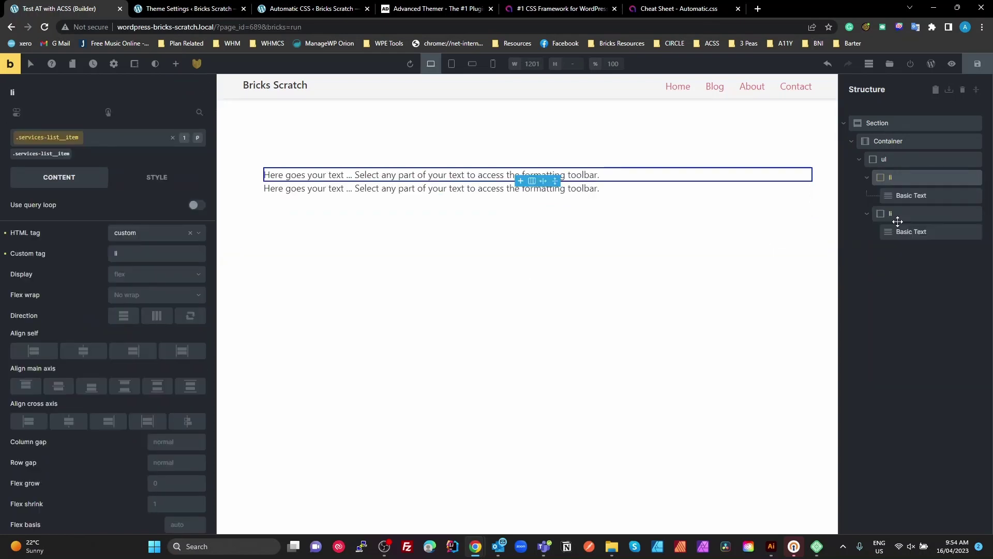
right_click(892, 178)
click(909, 222)
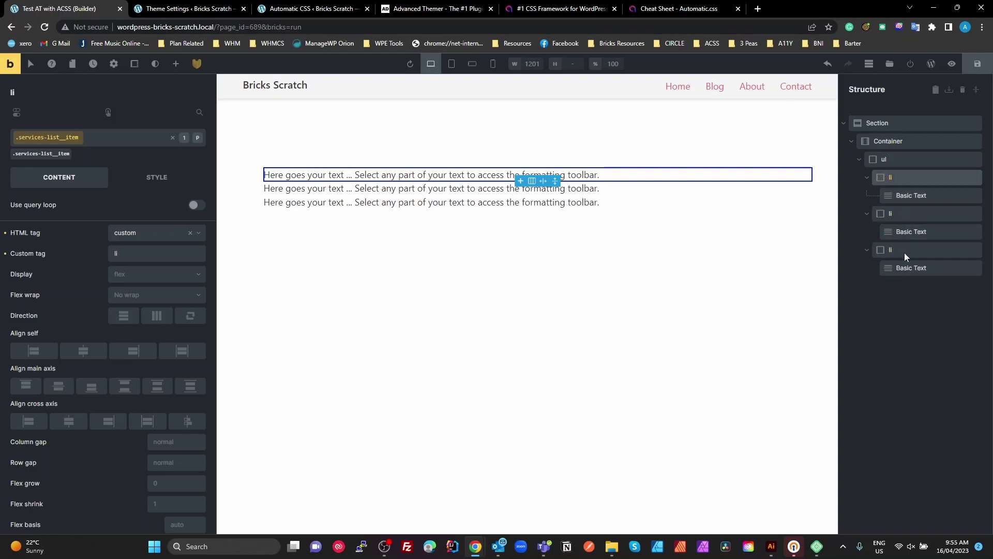
drag(885, 169, 256, 193)
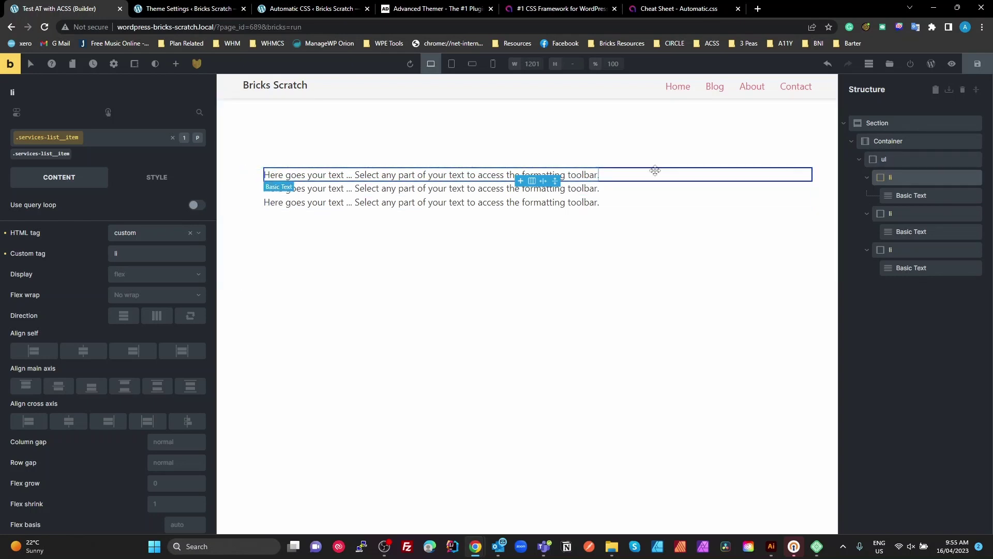
Step: Add the list--none class to the services-list ul
click(886, 158)
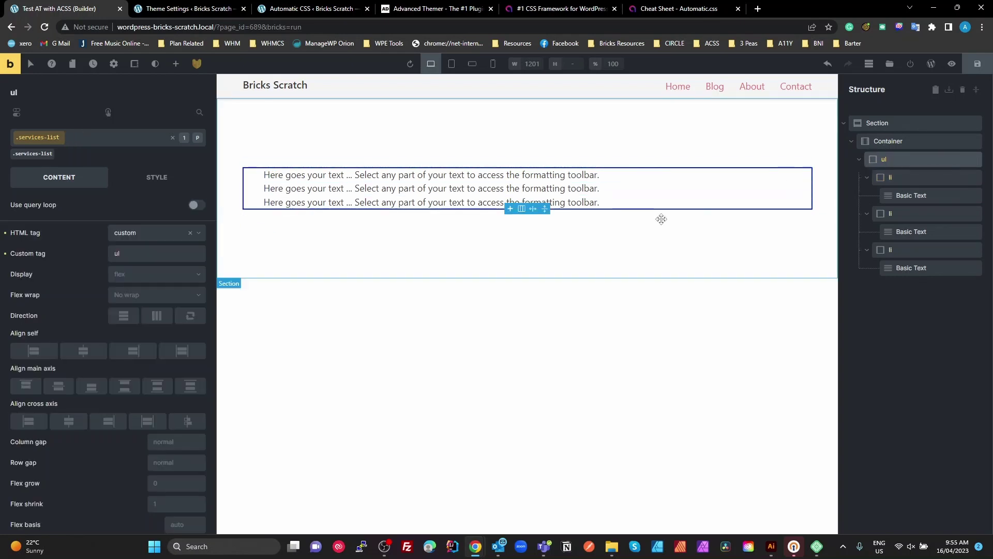
click(96, 138)
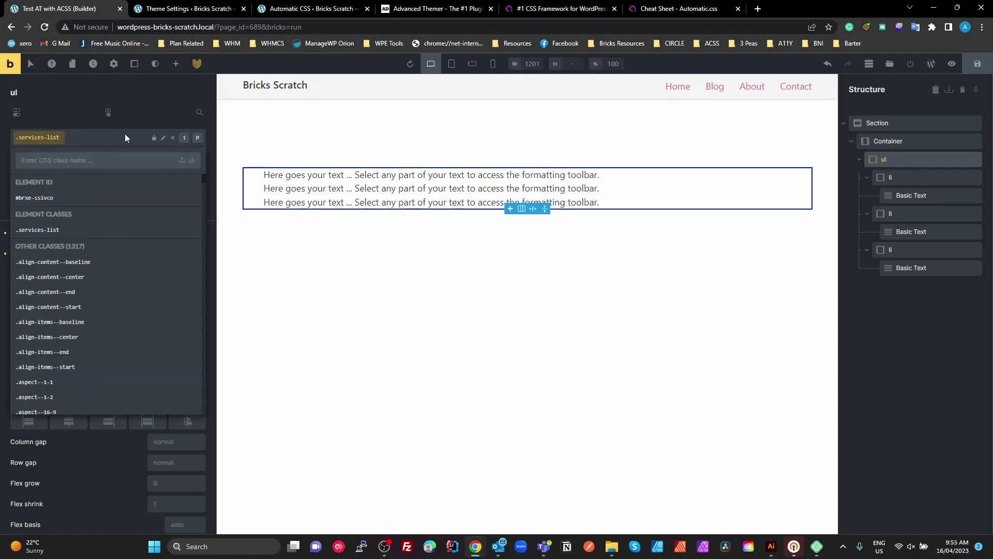
text(lis)
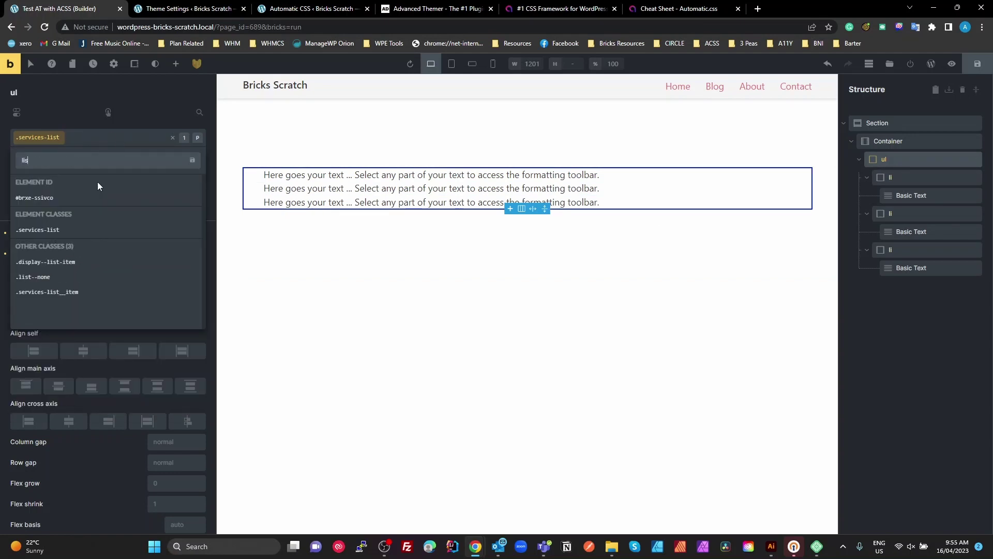
click(48, 278)
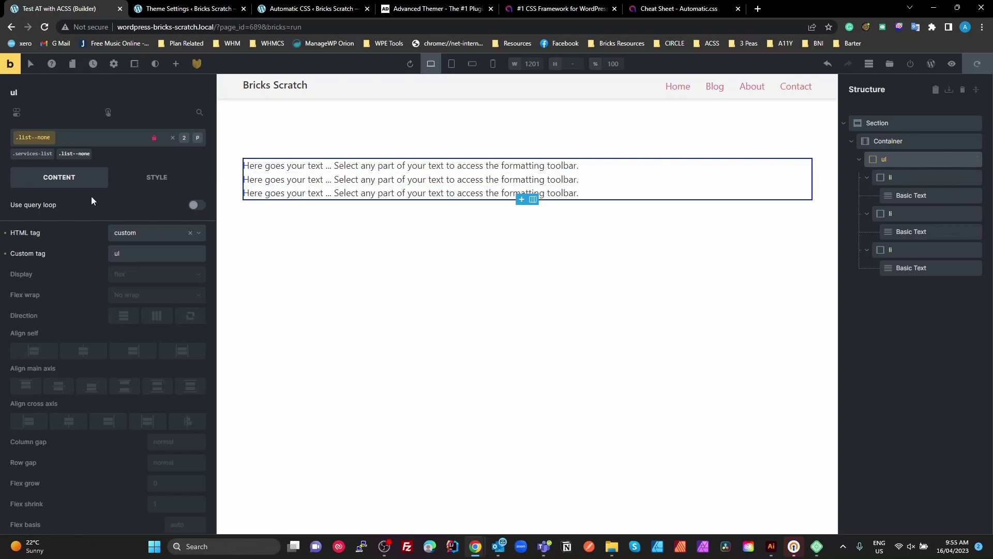
click(85, 138)
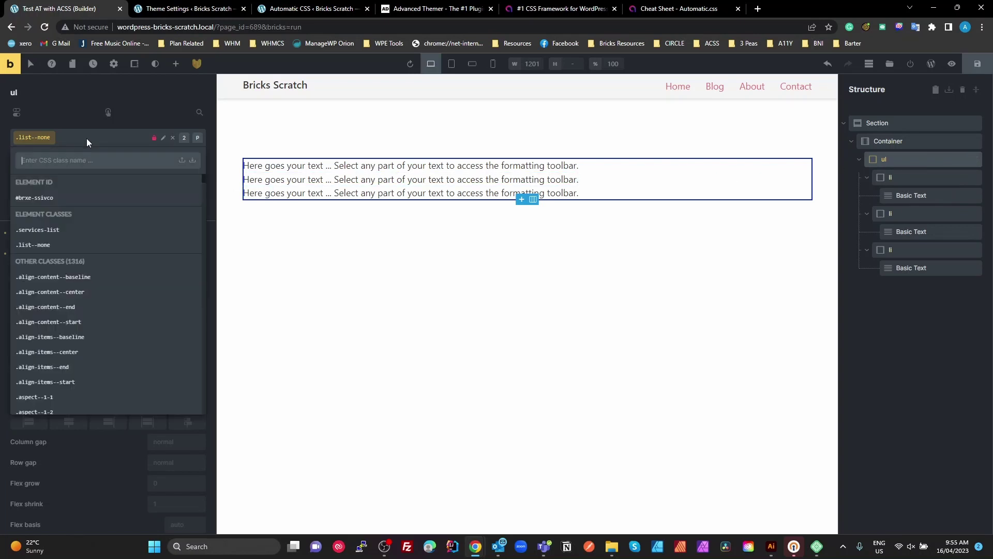
text(grid)
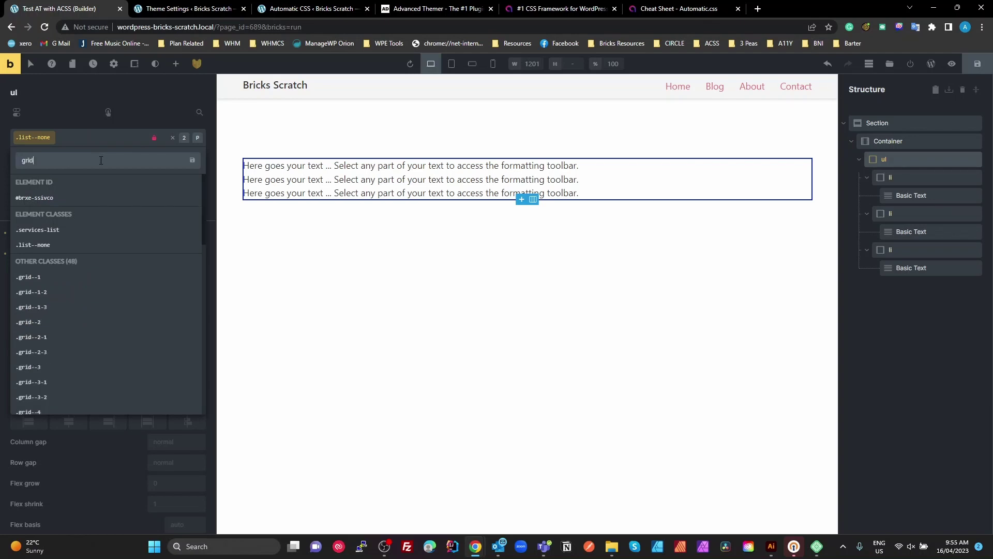
click(36, 366)
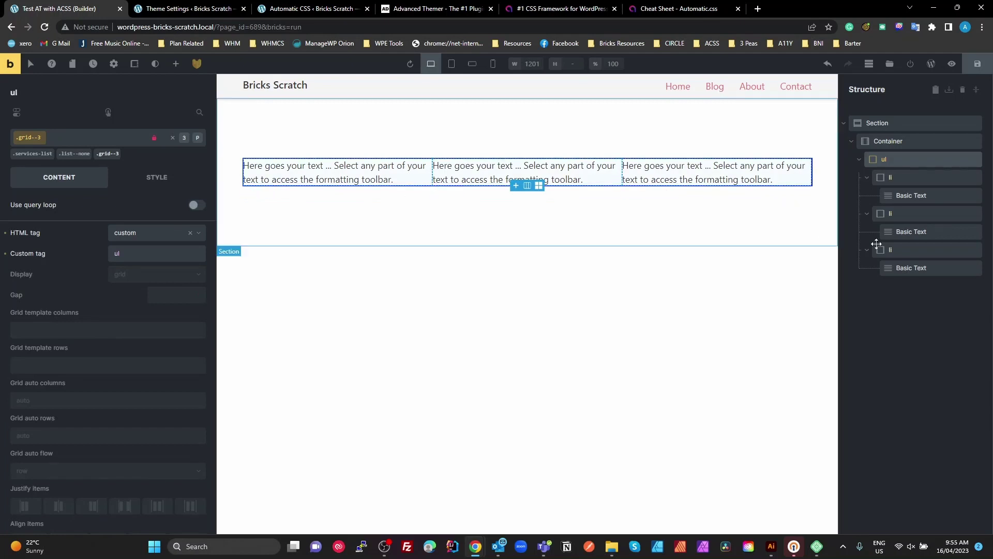
mouse_move(109, 162)
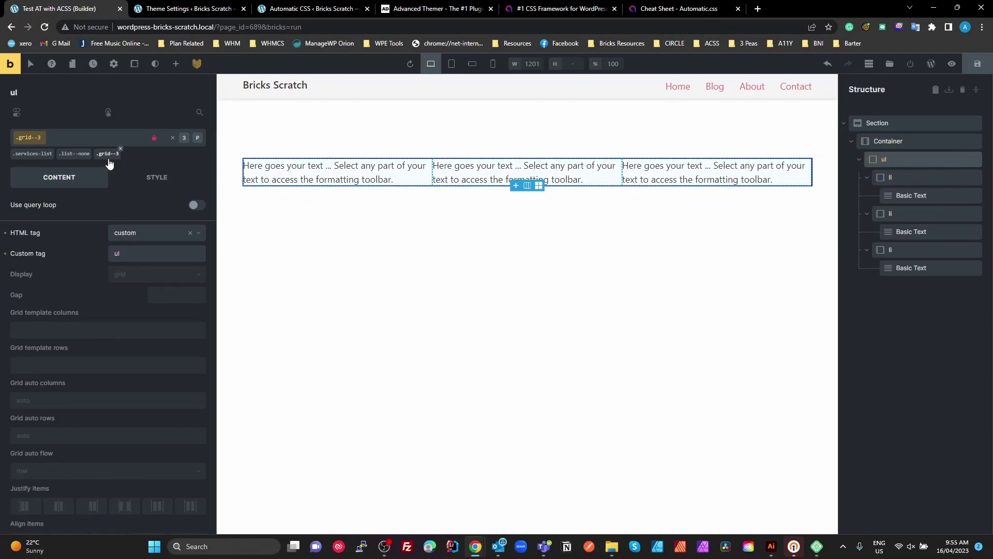
click(46, 154)
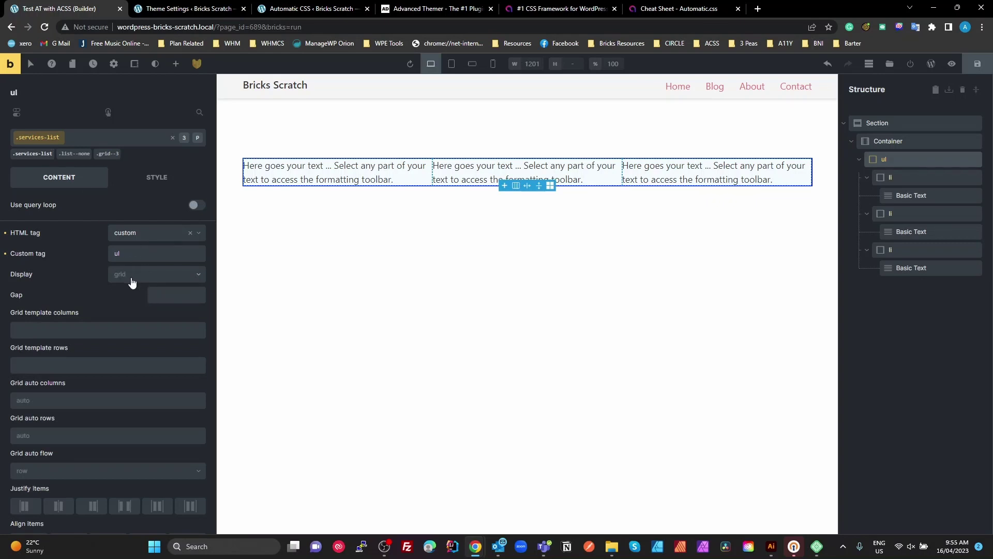
click(120, 149)
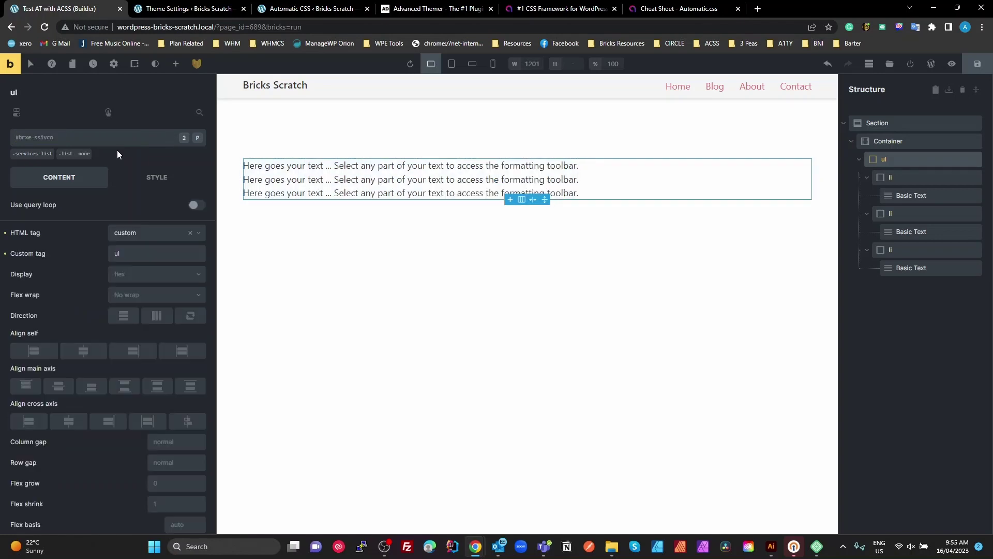
Step: Set .services-list to display grid with var(--grid-3) columns and a var(--space-m) gap
click(31, 154)
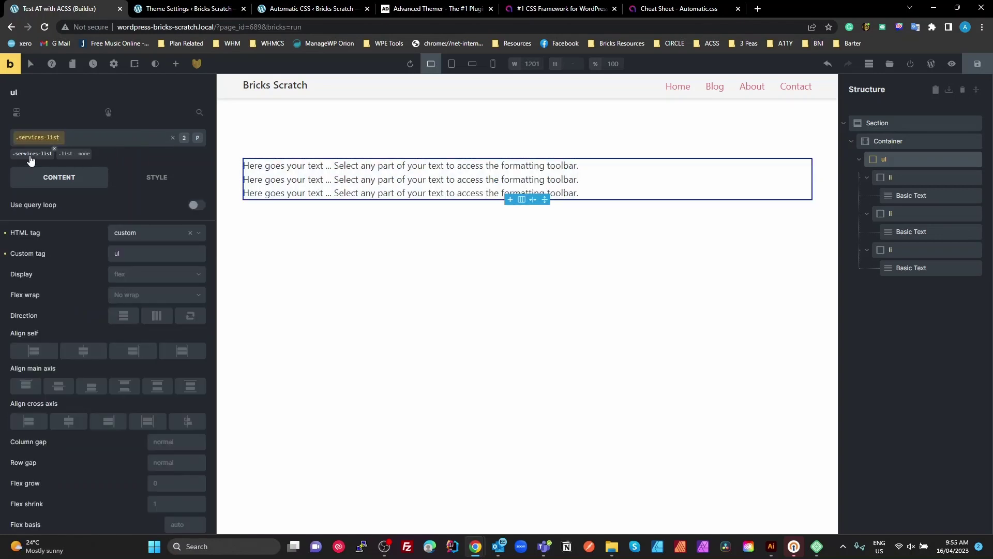
click(131, 279)
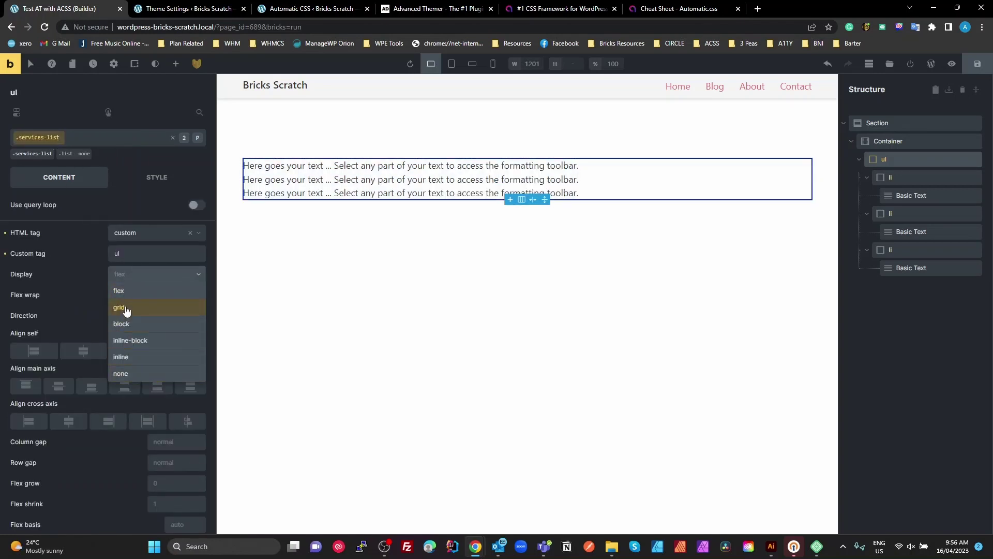
click(126, 316)
click(81, 332)
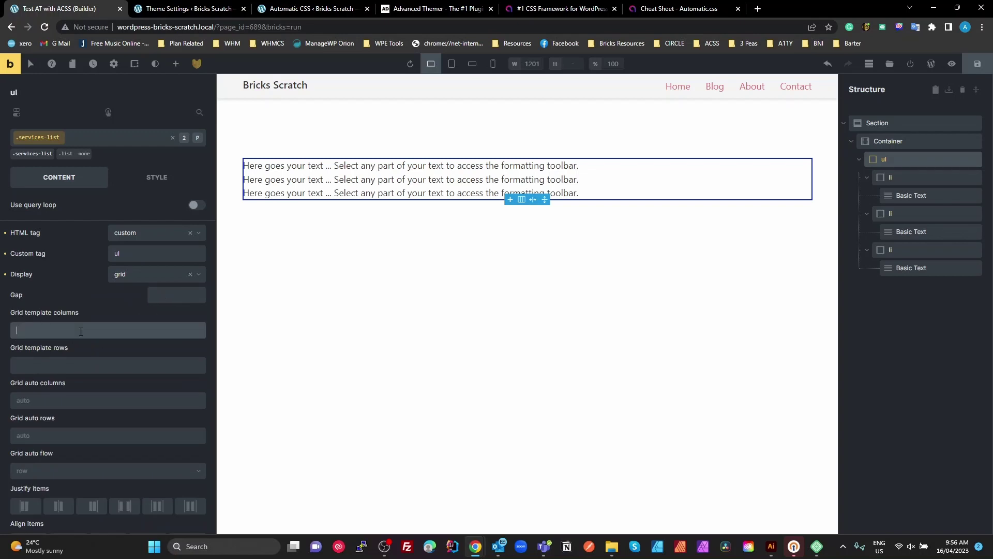
text(gri)
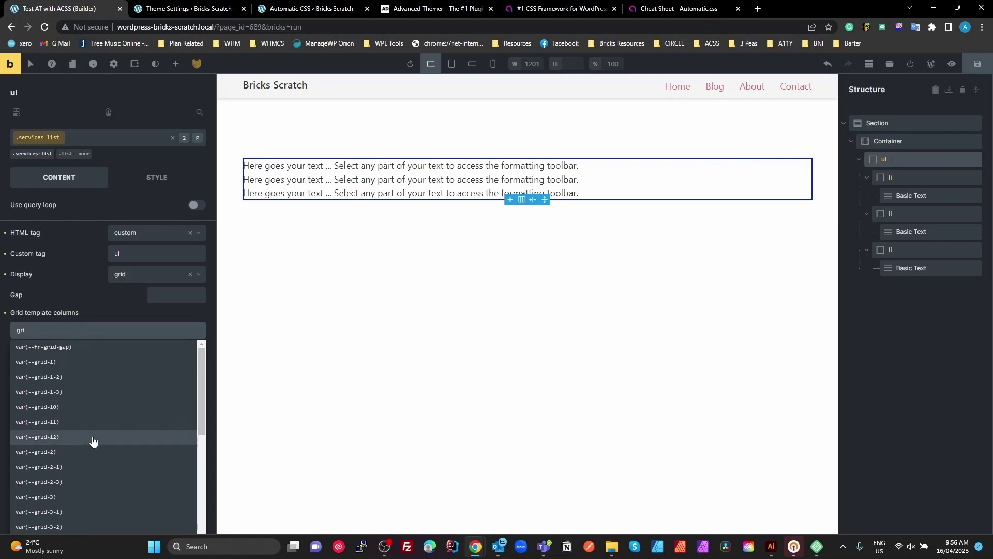
click(85, 498)
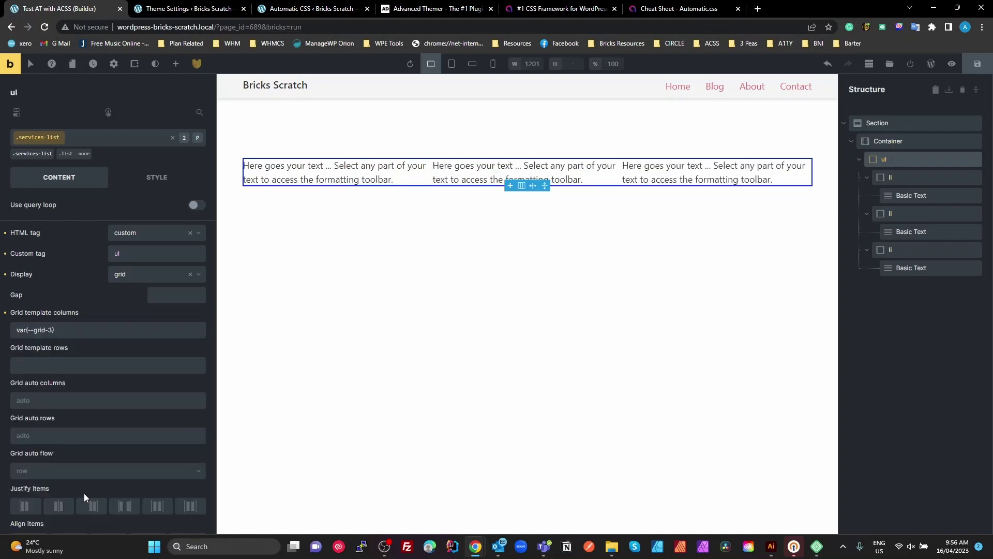
click(168, 295)
text(space)
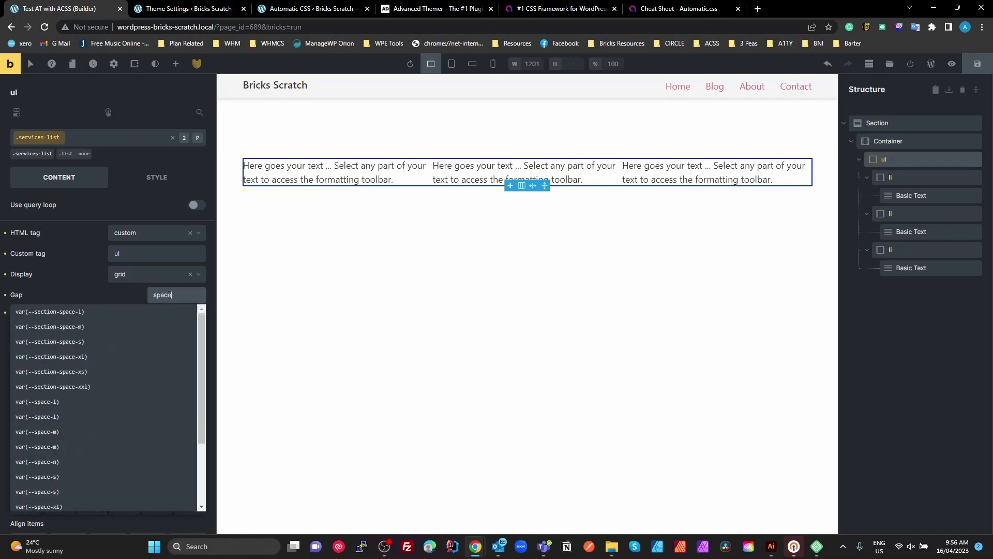
click(62, 447)
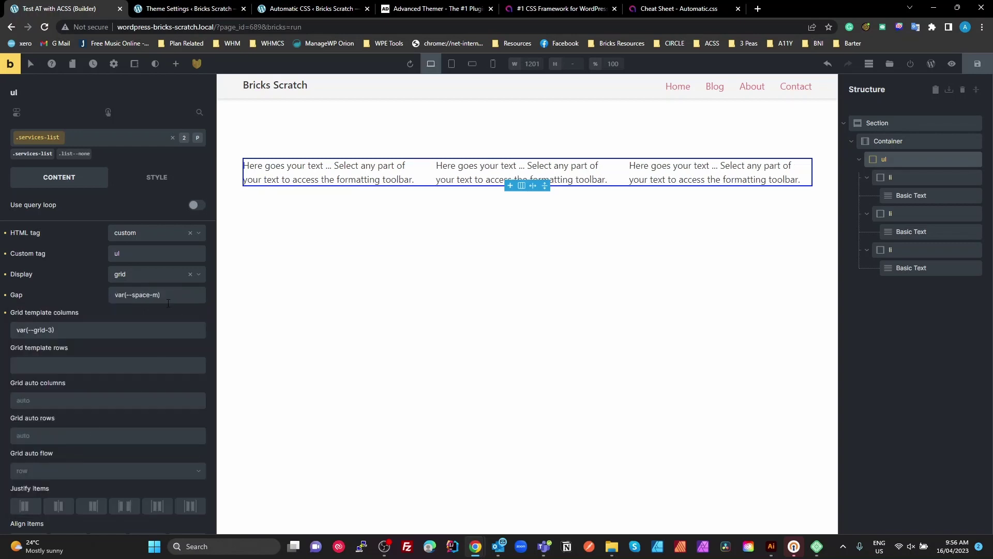
drag(179, 299, 1, 333)
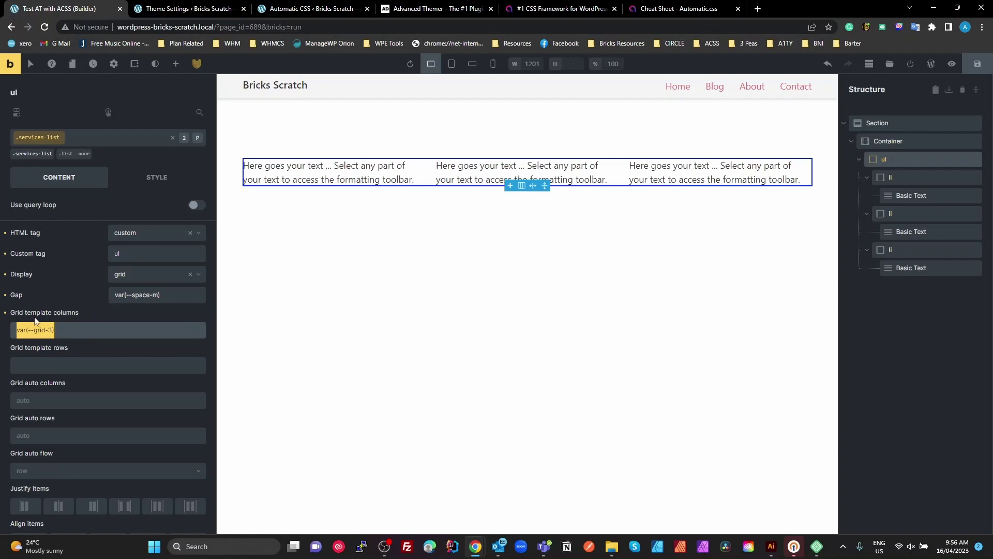
click(685, 10)
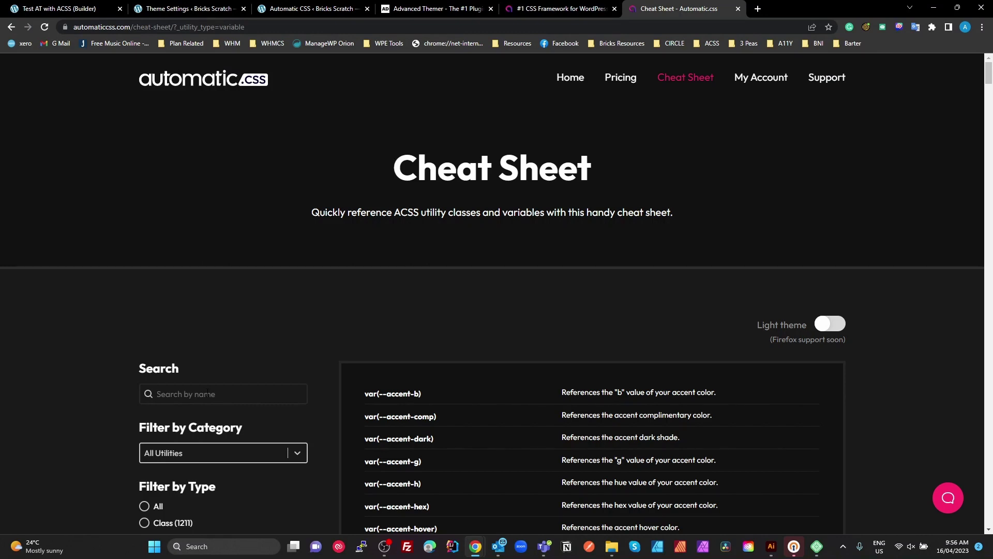
Step: Search the ACSS cheat sheet for 'grid' and copy var(--grid-3)
text(grid)
scroll(206, 434, down, 3)
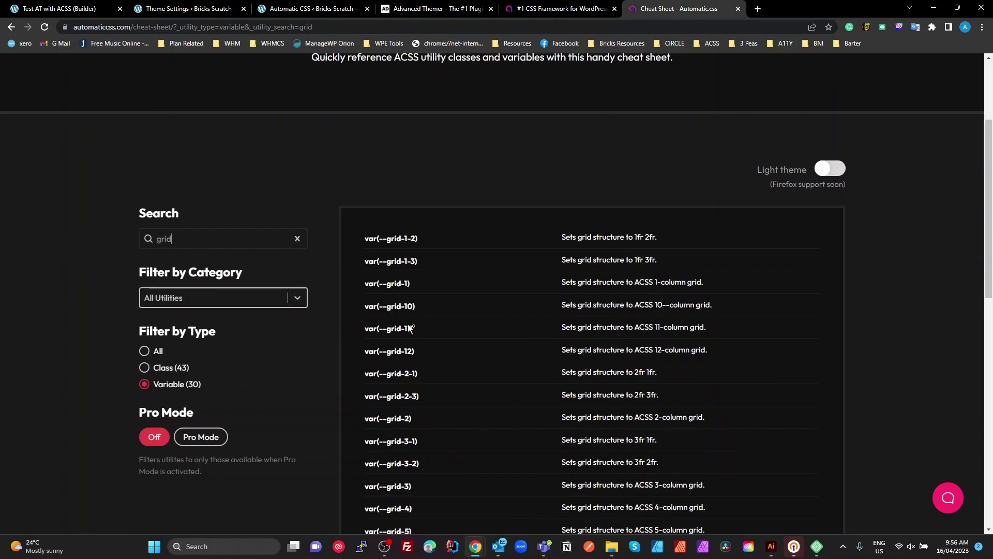
scroll(402, 442, down, 1)
click(400, 435)
click(44, 9)
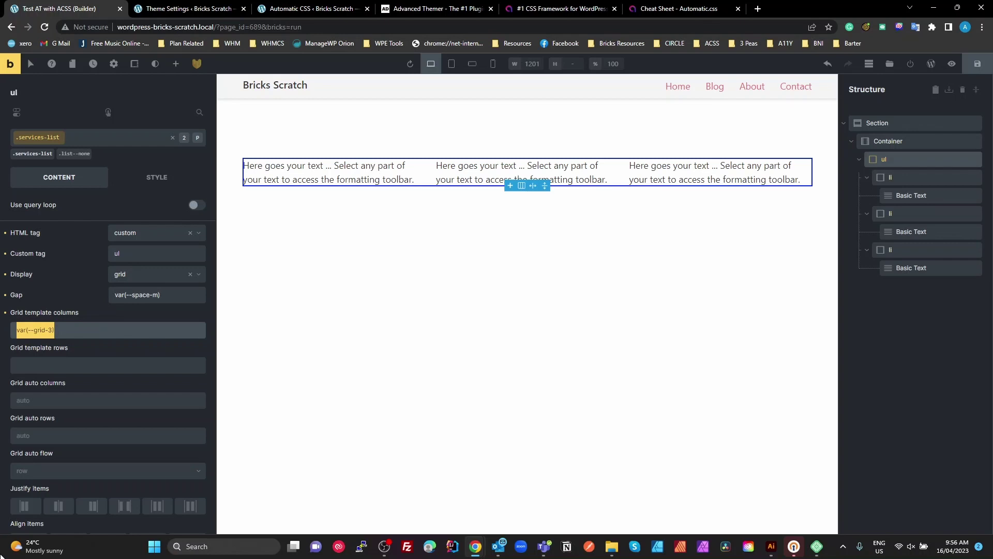
text(grid)
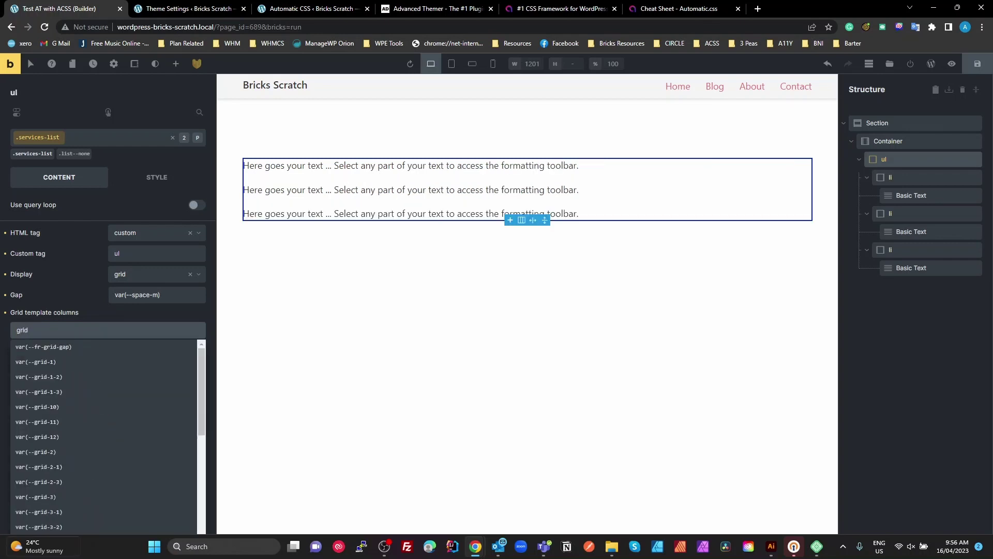
click(71, 494)
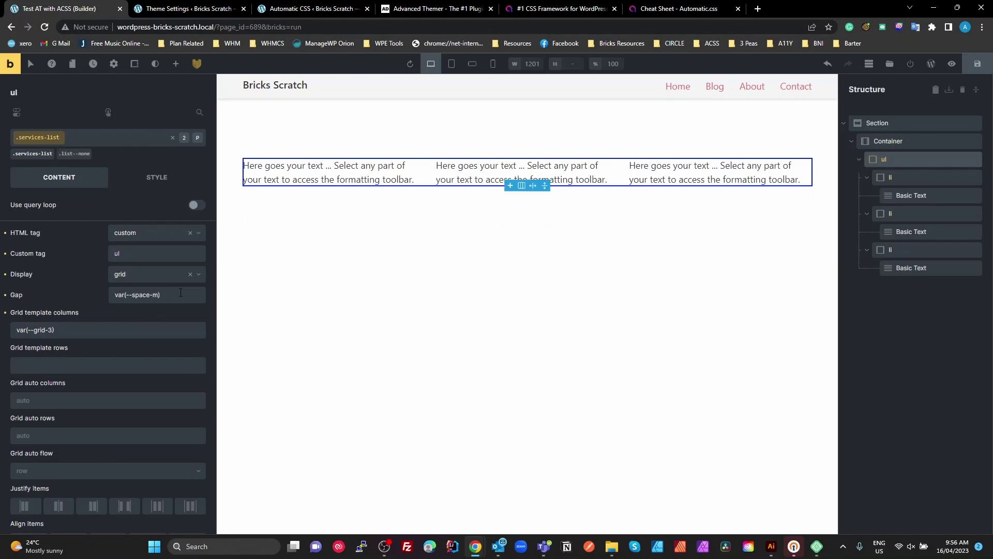
drag(182, 290, 89, 339)
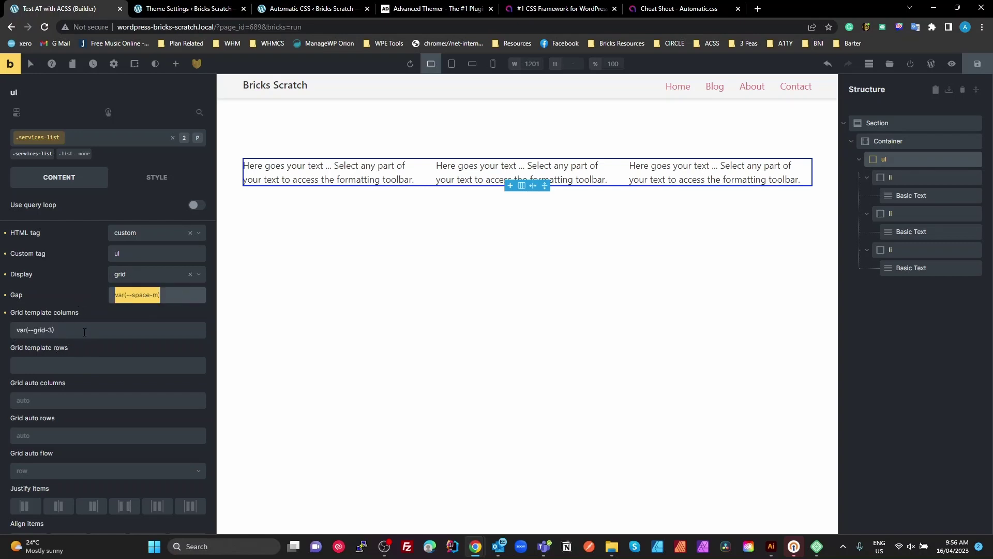
triple_click(85, 330)
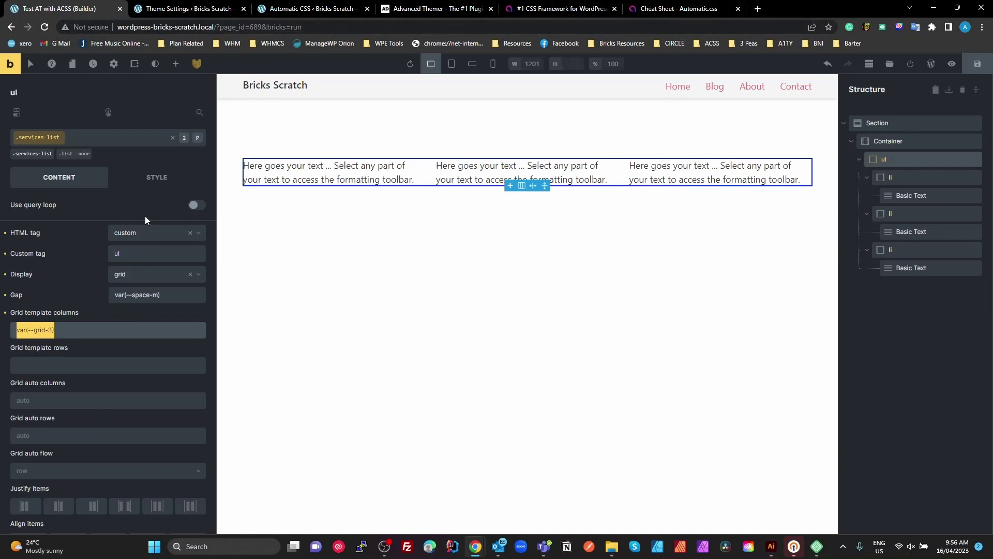
click(89, 330)
click(156, 9)
drag(252, 370, 111, 363)
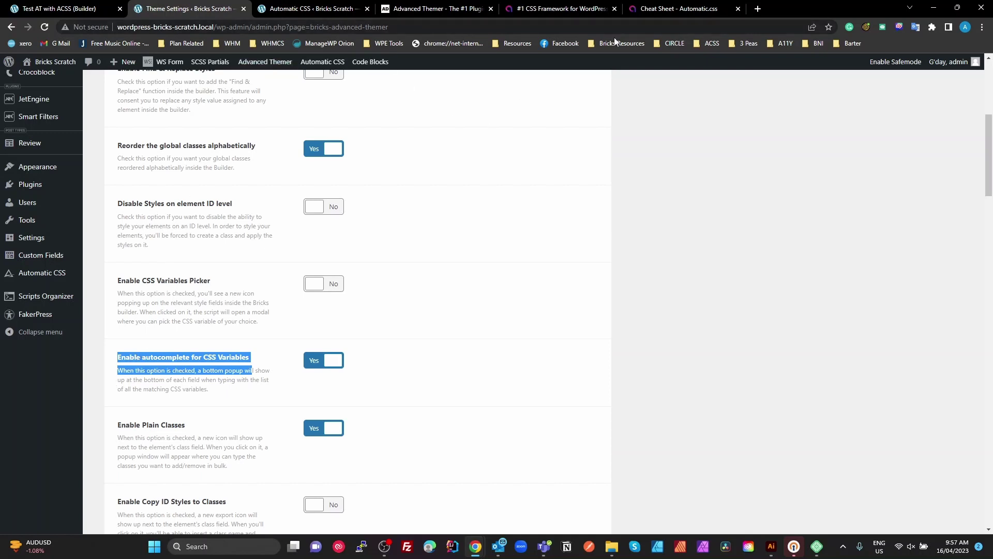
click(75, 10)
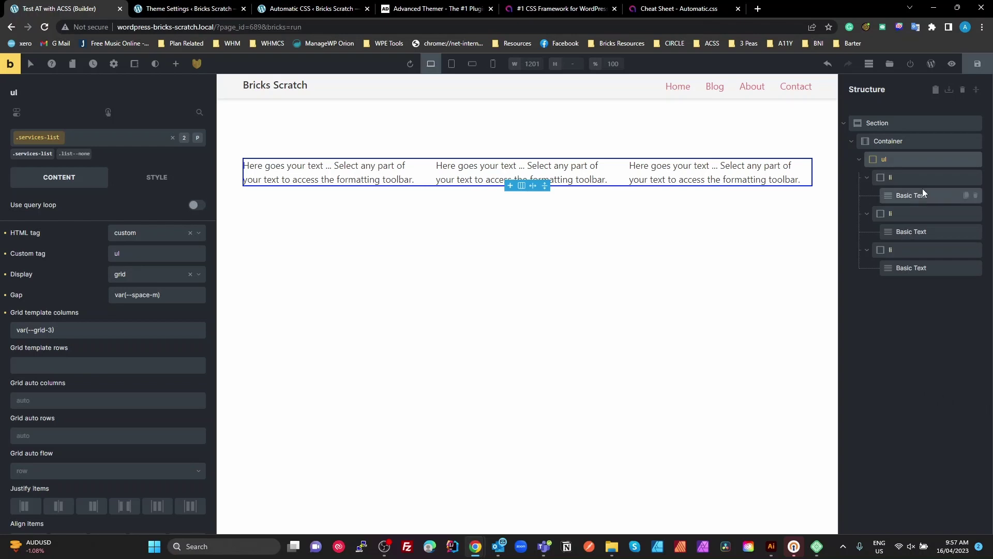
Step: Give the first li's .services-list__item class var(--space-s) padding, linked on all four sides
click(894, 179)
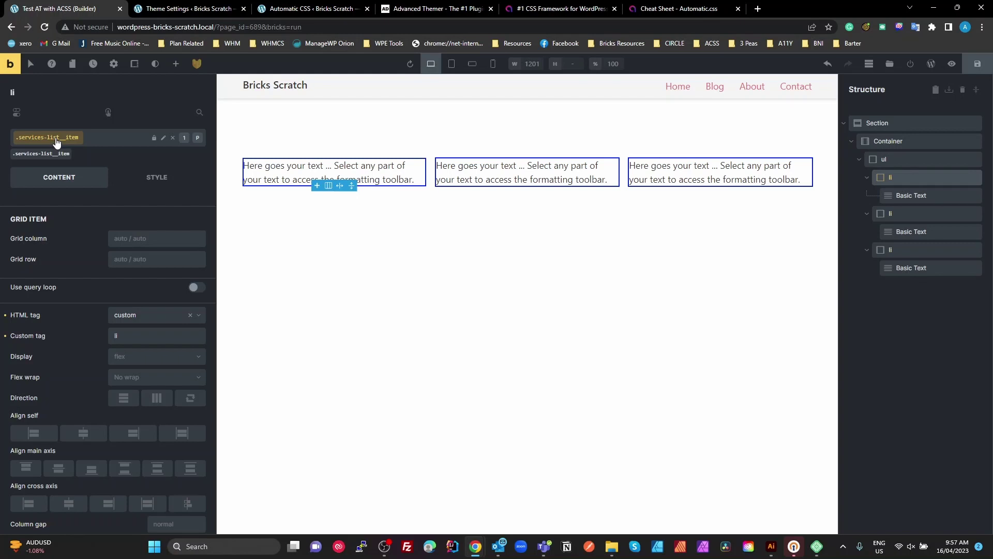
click(158, 180)
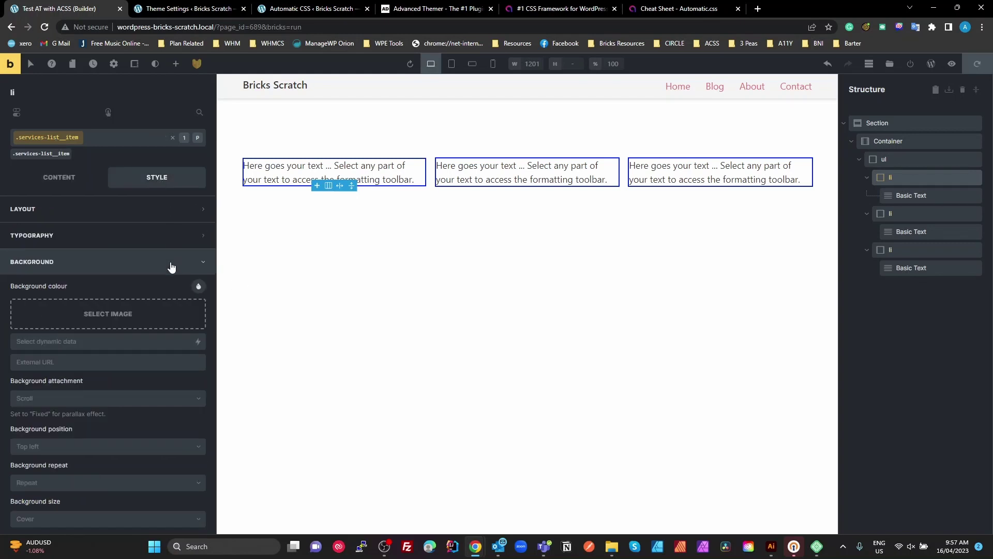
click(130, 212)
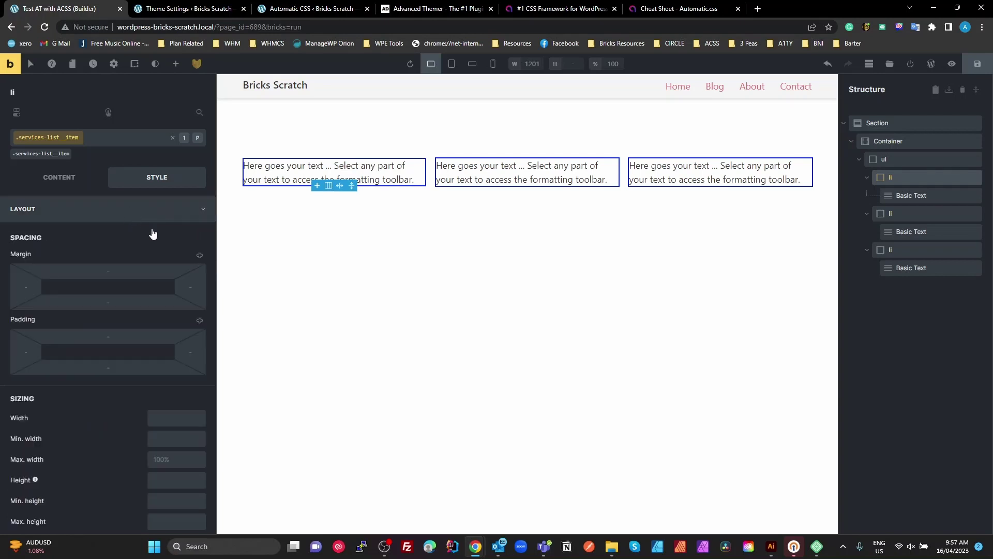
click(200, 321)
click(132, 336)
text(spac)
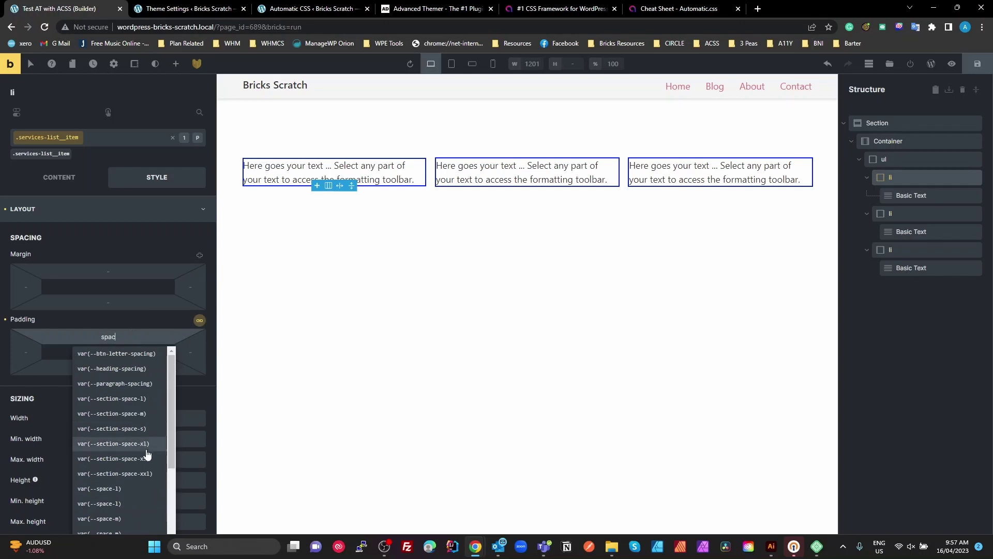
scroll(132, 465, down, 1)
scroll(129, 488, down, 1)
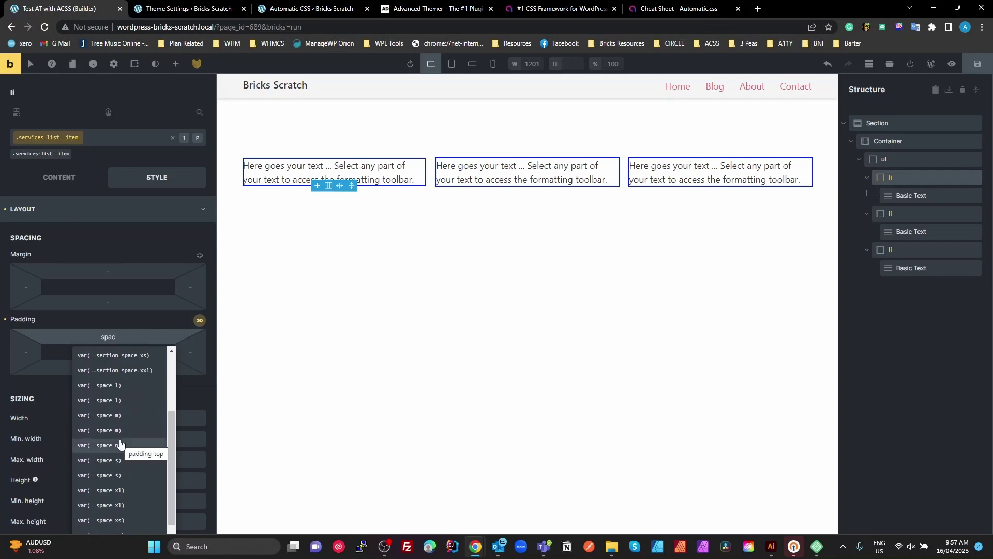
scroll(123, 445, down, 1)
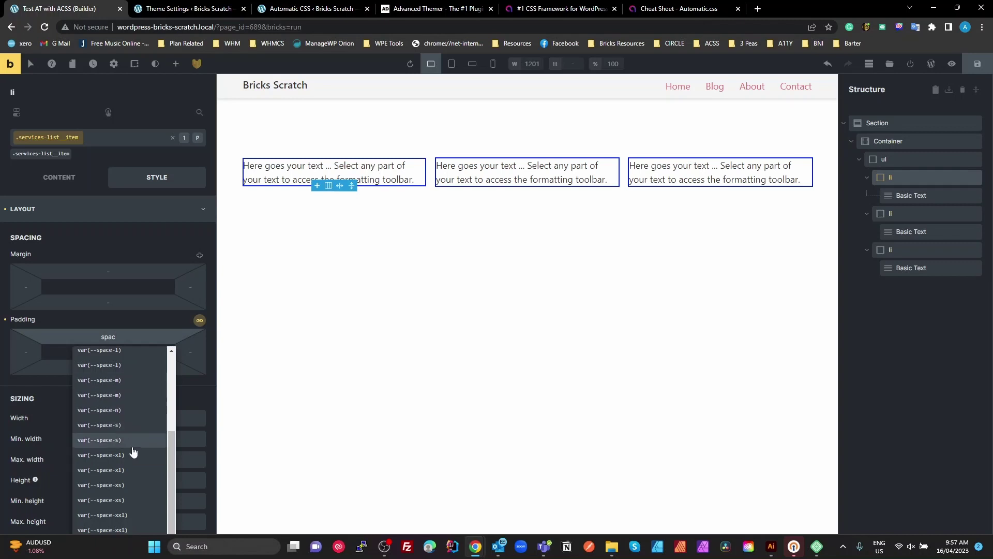
click(105, 425)
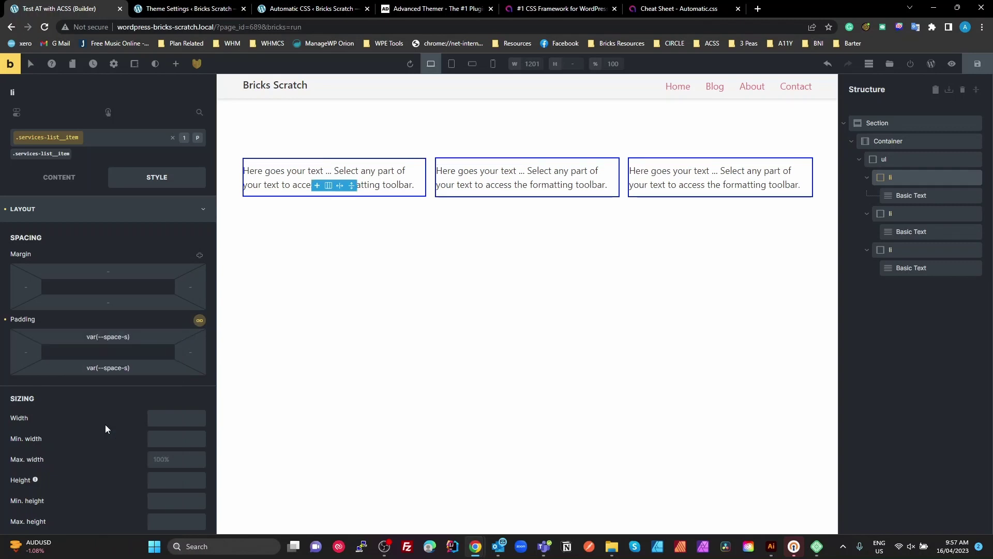
click(198, 321)
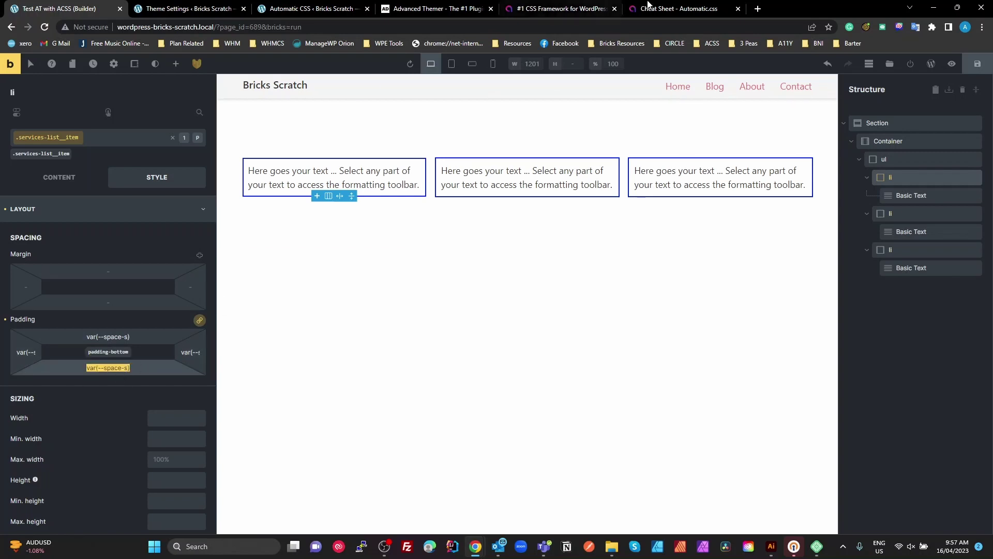
Step: Replace 'grid' with 'space' in the ACSS cheat sheet search to review the spacing variables
click(679, 9)
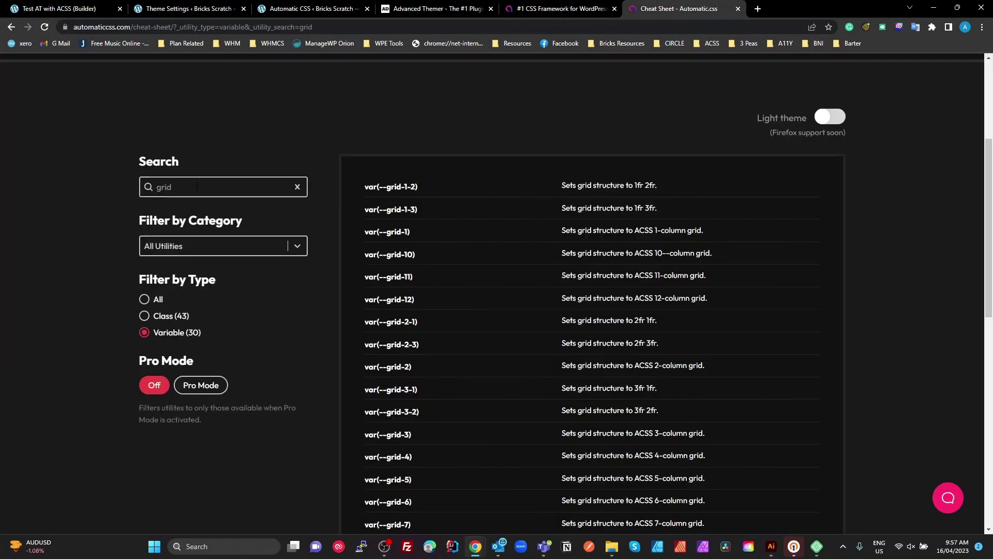
double_click(169, 196)
text(space)
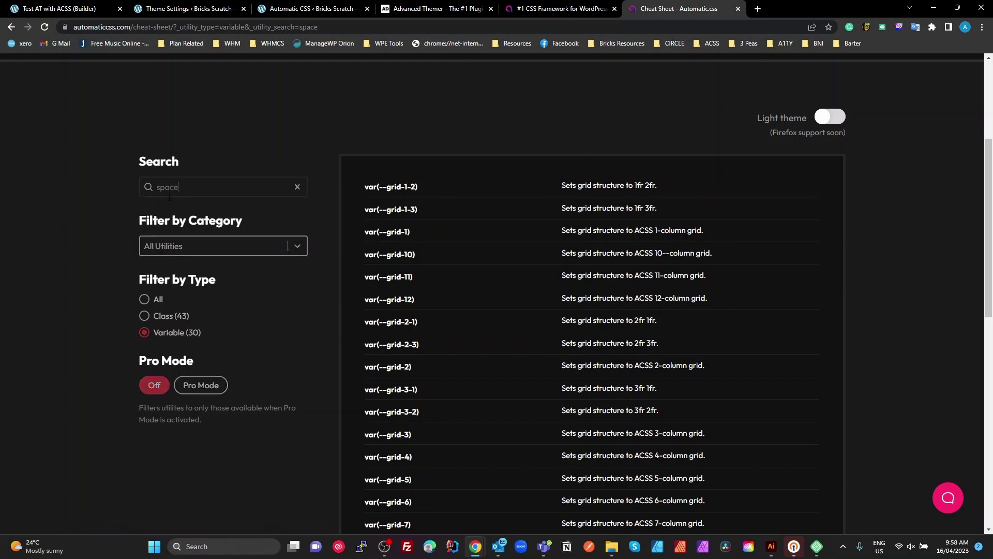
scroll(433, 454, down, 1)
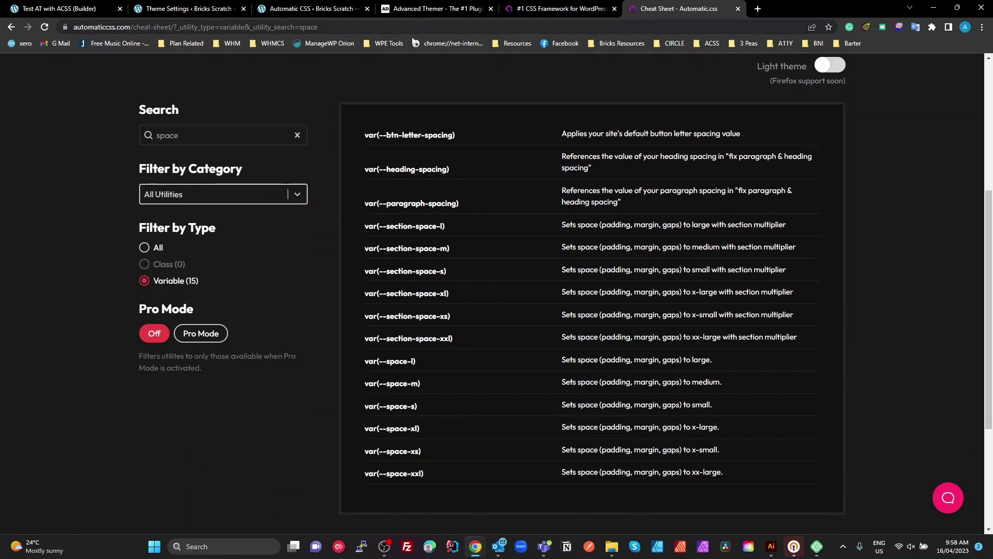
click(100, 9)
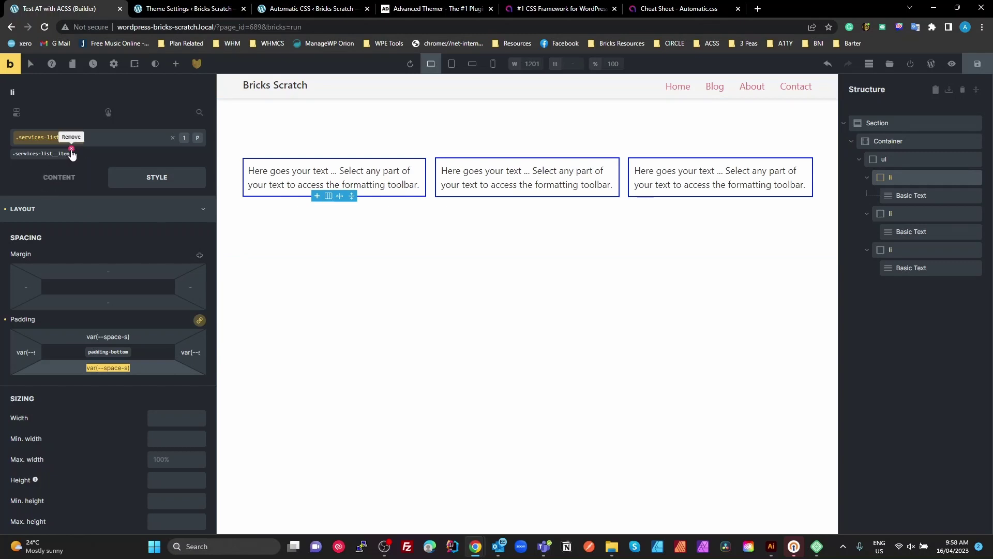
Step: Remove and re-add the .services-list__item class on the first li, and collapse Layout
click(72, 149)
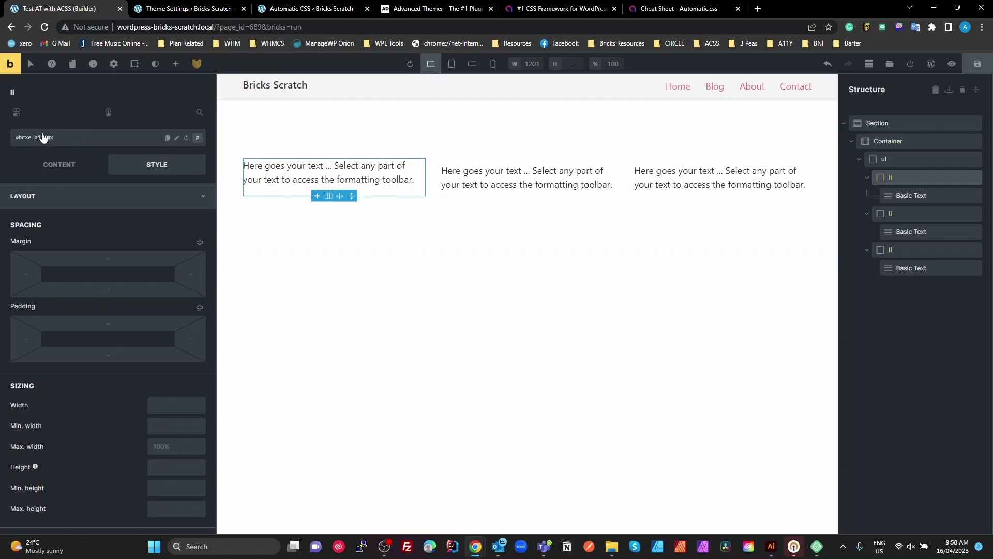
click(105, 138)
text(services-list__item)
key(Return)
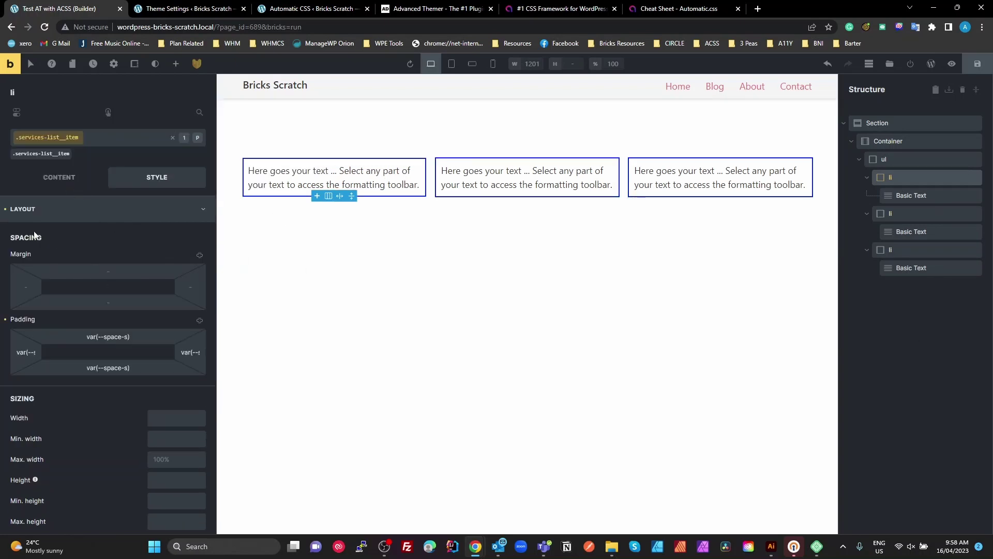
click(18, 210)
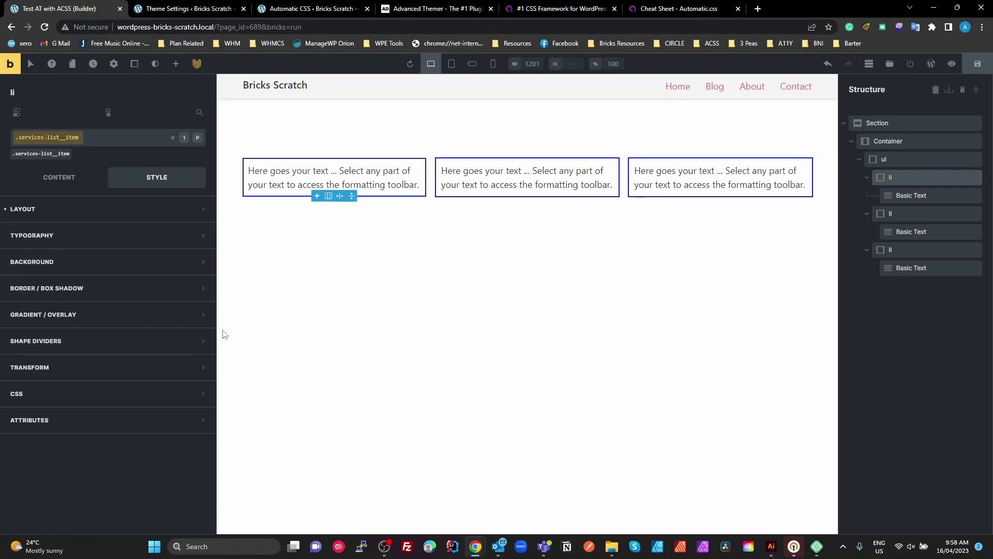
Step: Give the card border a 2px width on all sides in the Dotted style
click(124, 295)
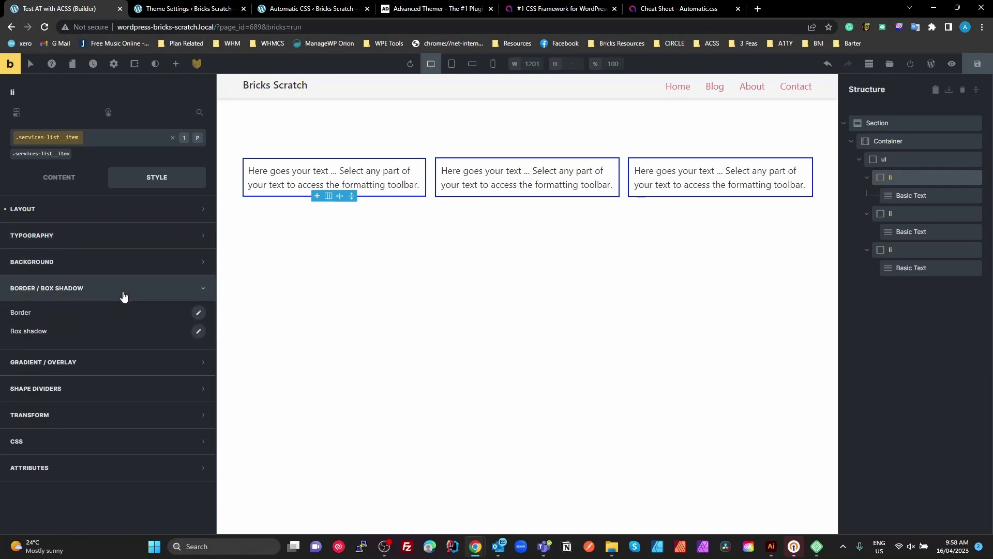
click(198, 313)
click(51, 367)
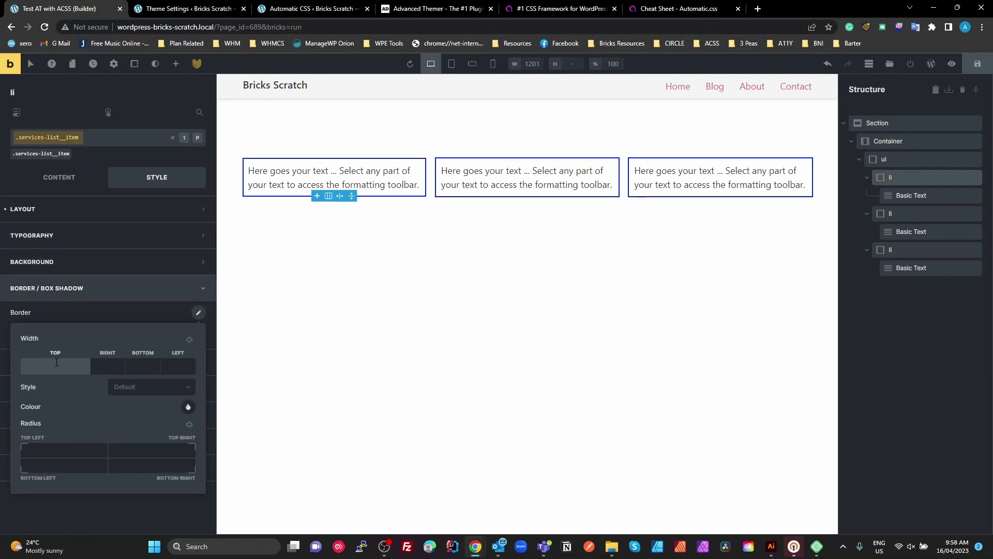
text(2)
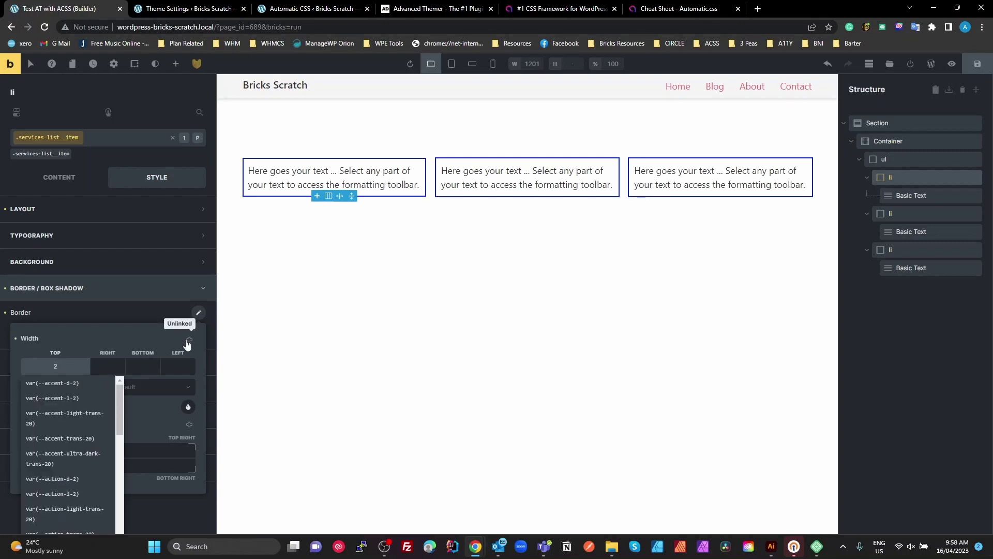
click(189, 340)
click(189, 340)
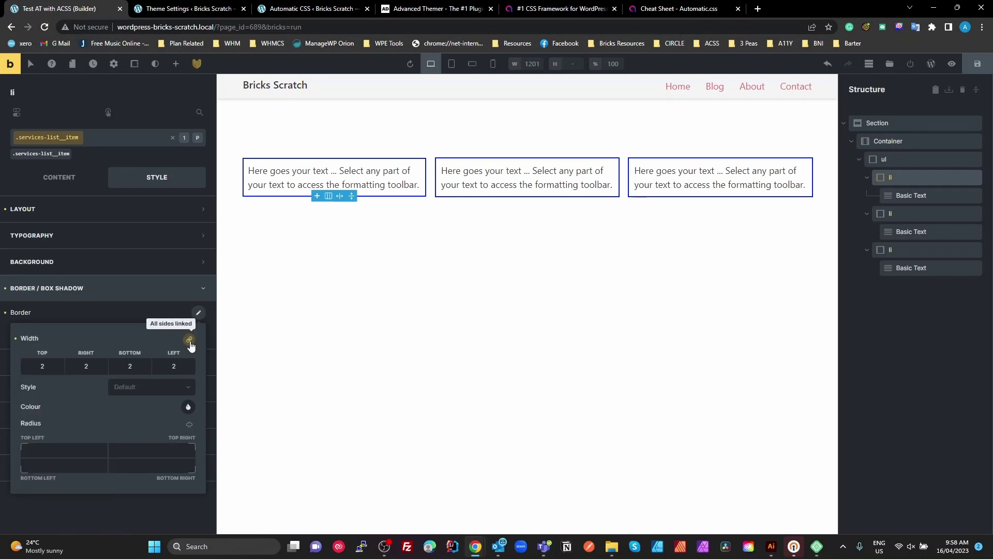
click(186, 396)
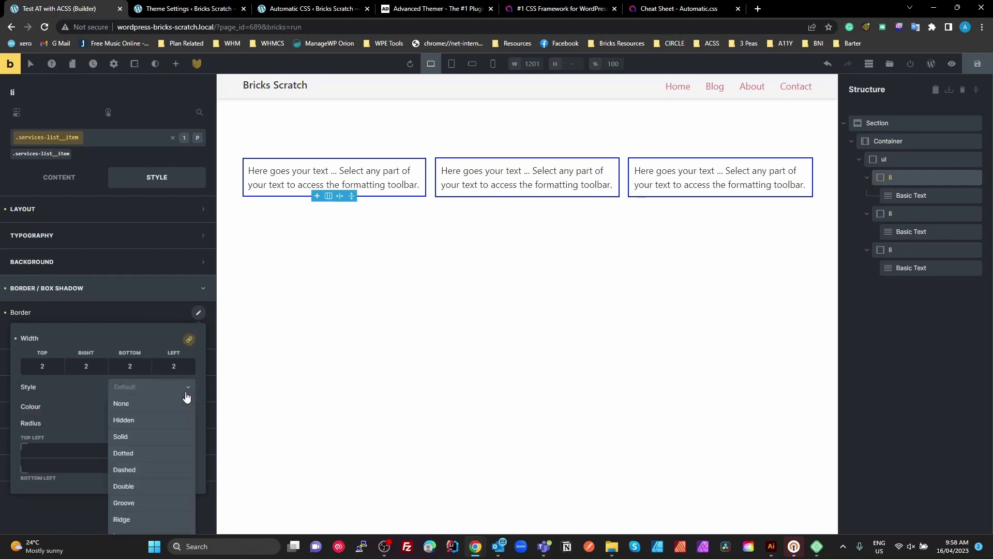
click(130, 455)
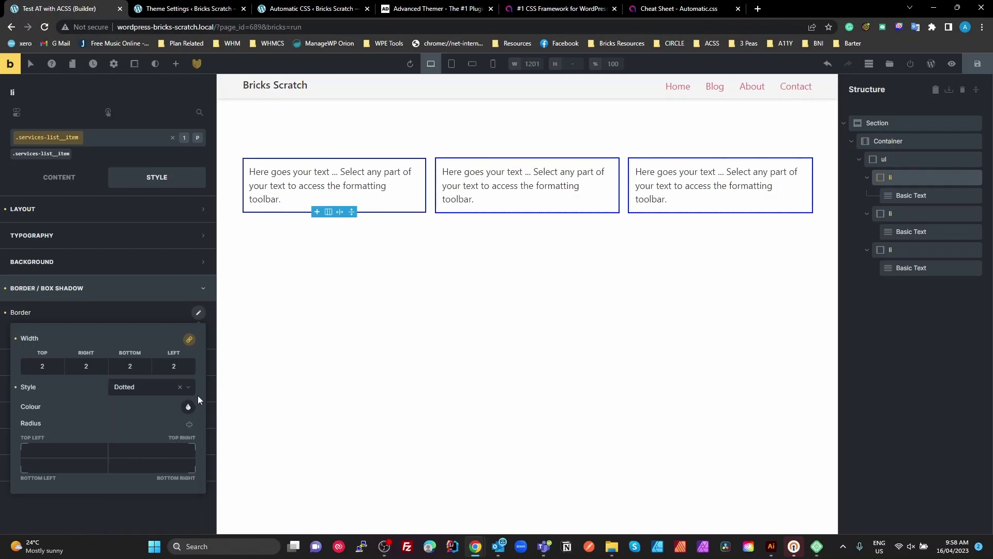
Step: Round all four card corners with var(--radius--card)
click(58, 450)
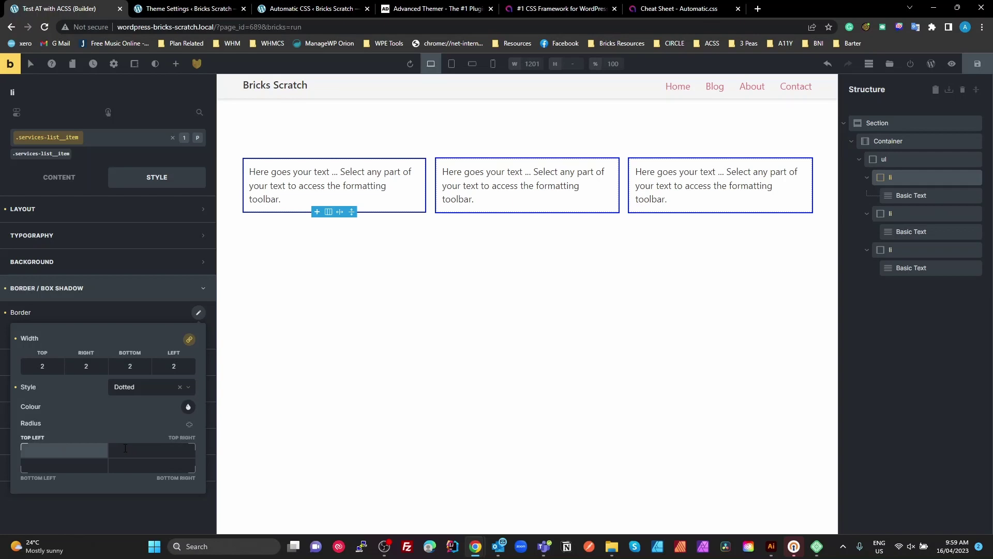
text(rad)
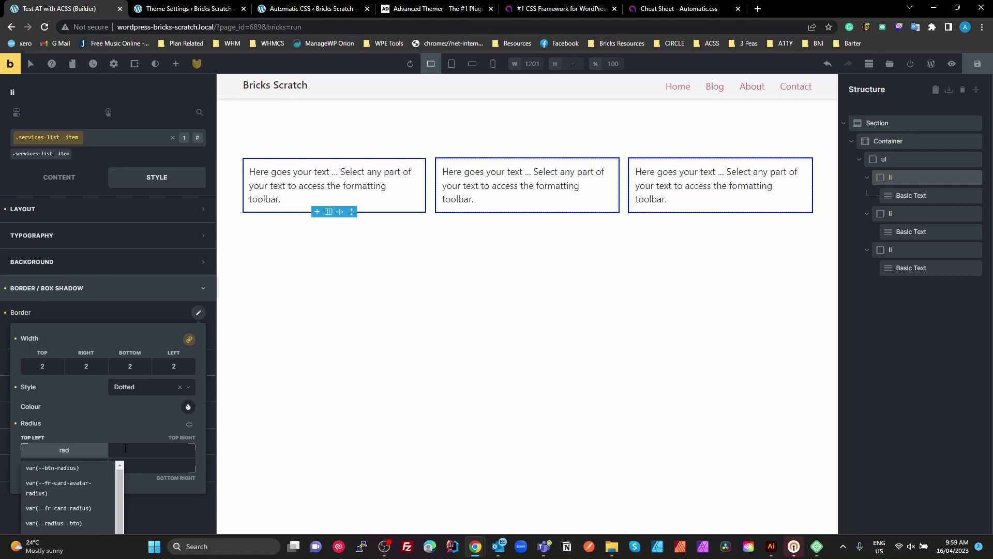
scroll(57, 502, down, 1)
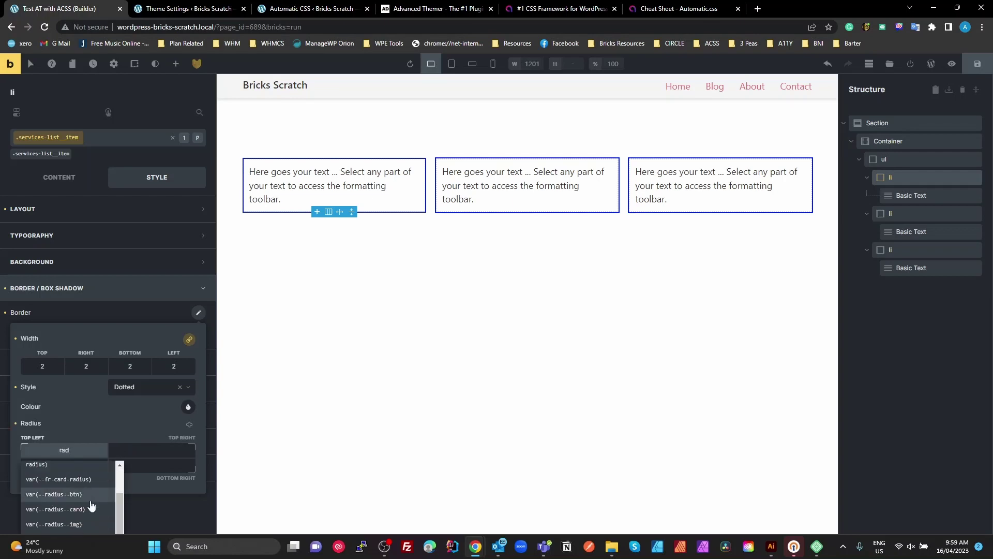
click(79, 508)
click(79, 508)
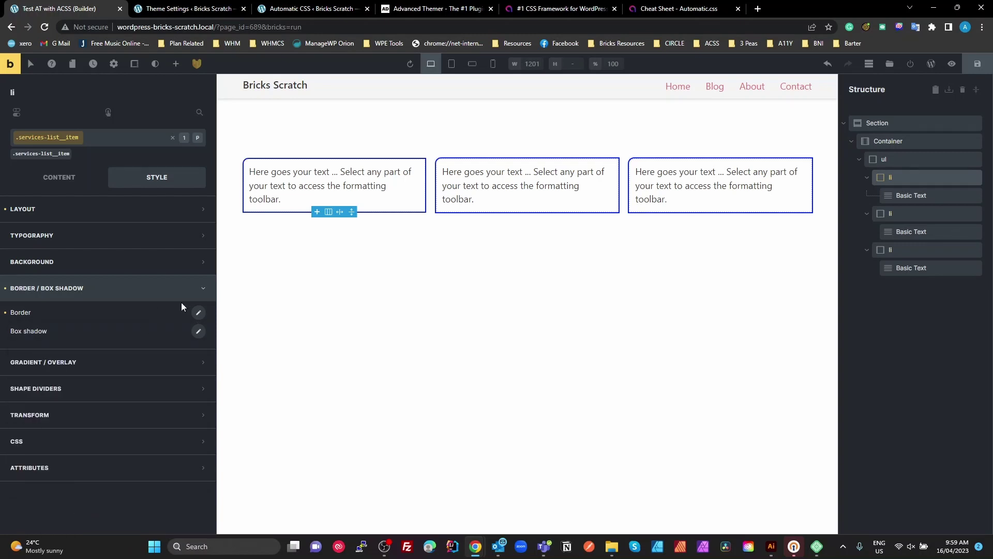
click(199, 314)
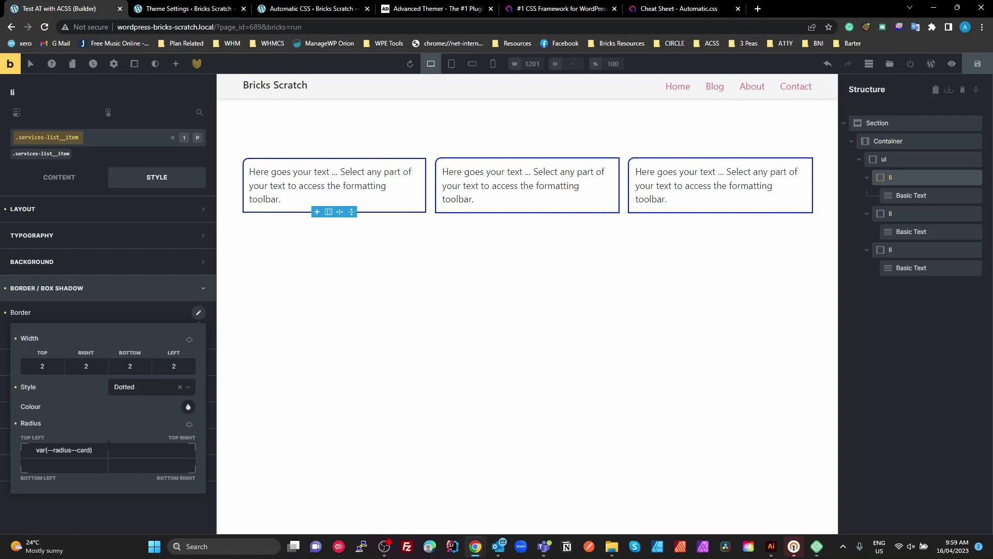
click(190, 426)
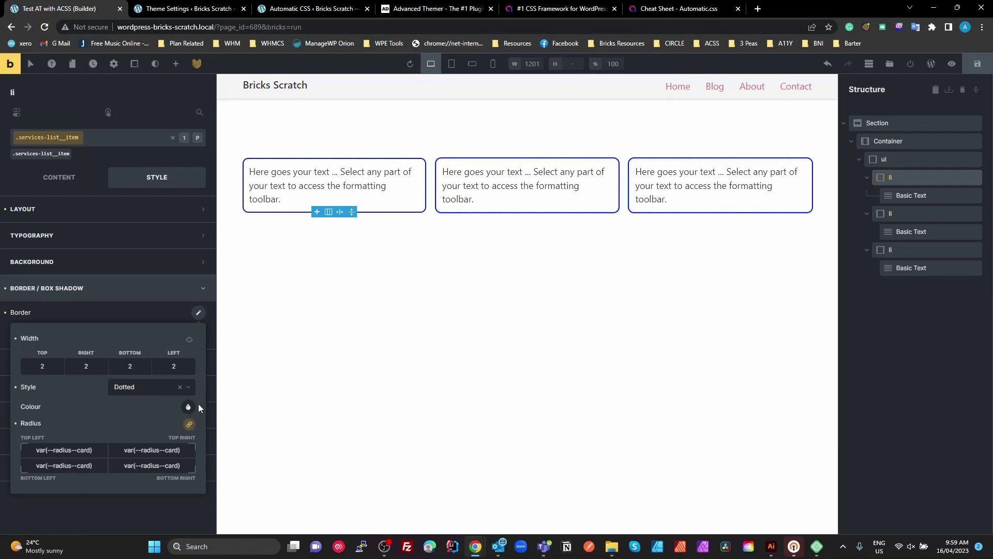
Step: Set the border colour to the light shade after trying dark and medium
click(188, 407)
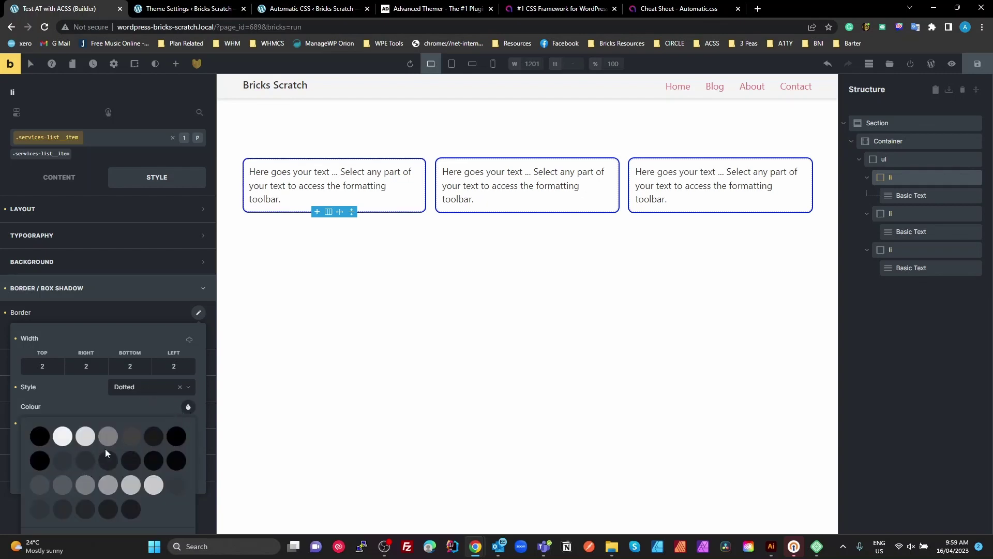
scroll(111, 456, down, 2)
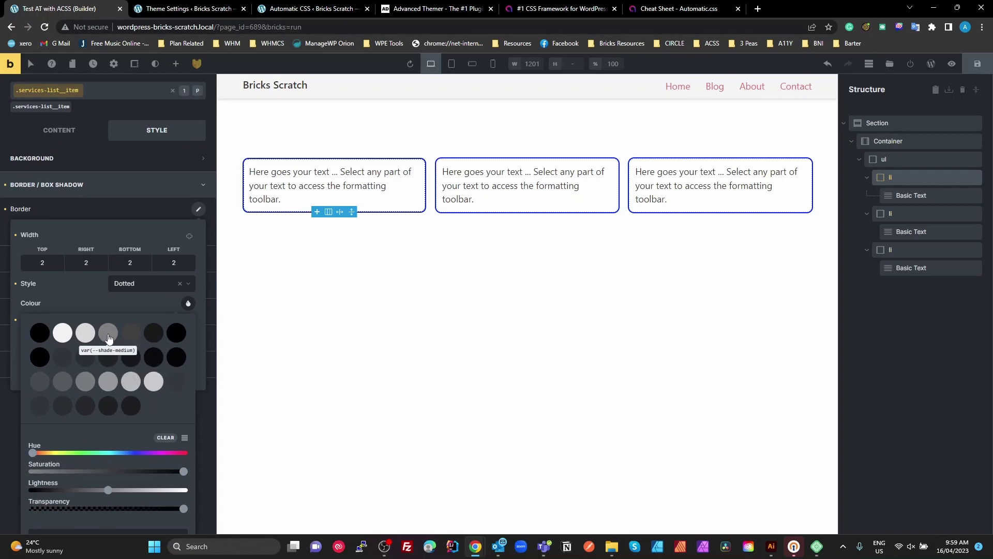
click(127, 341)
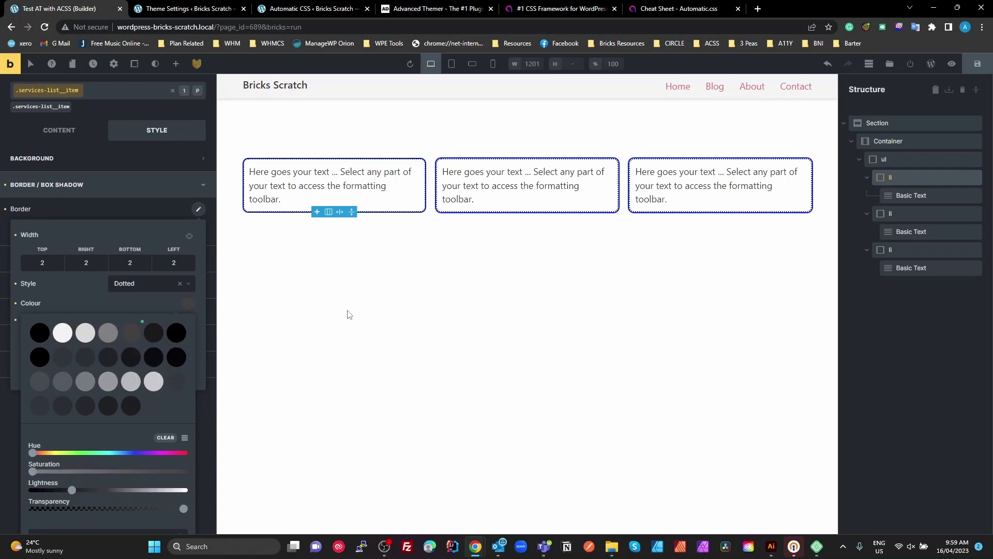
click(107, 339)
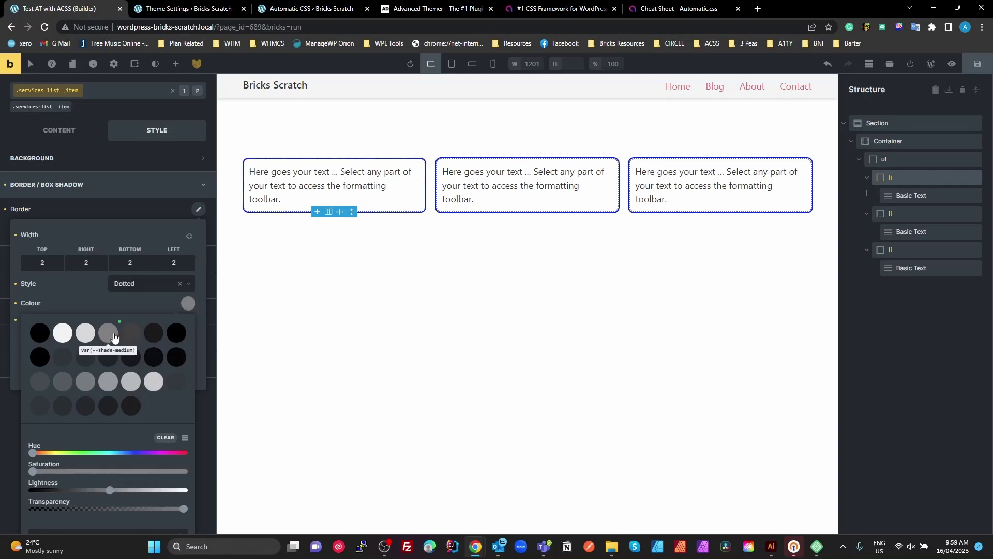
click(84, 338)
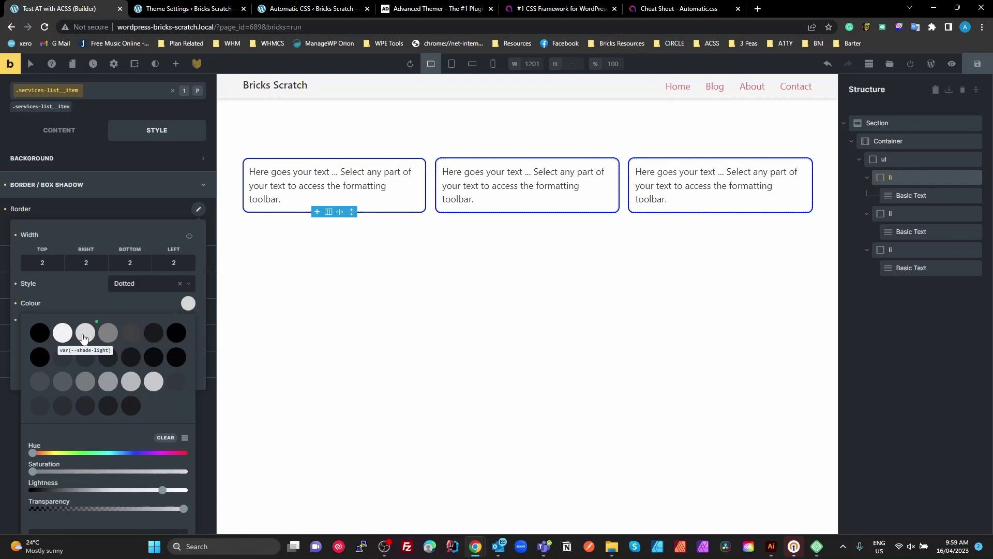
click(449, 306)
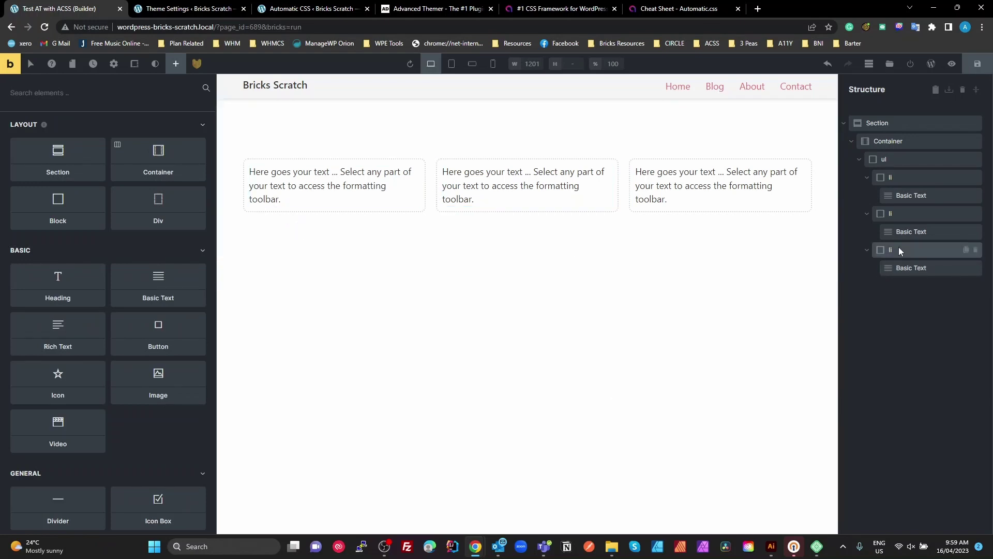
Step: Set the first li card's background to var(--action-light-trans-20) from the ACSS Action palette
click(890, 178)
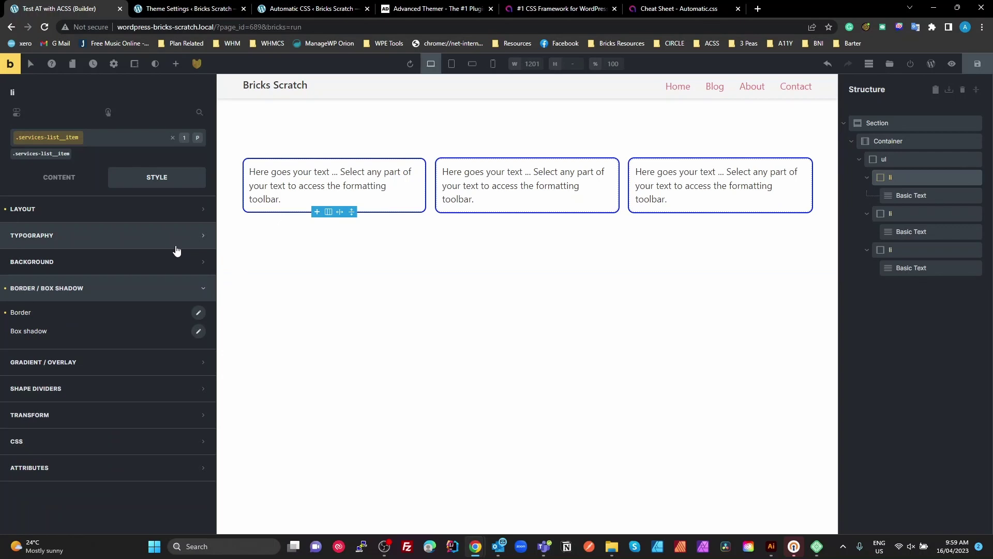
click(89, 266)
click(198, 286)
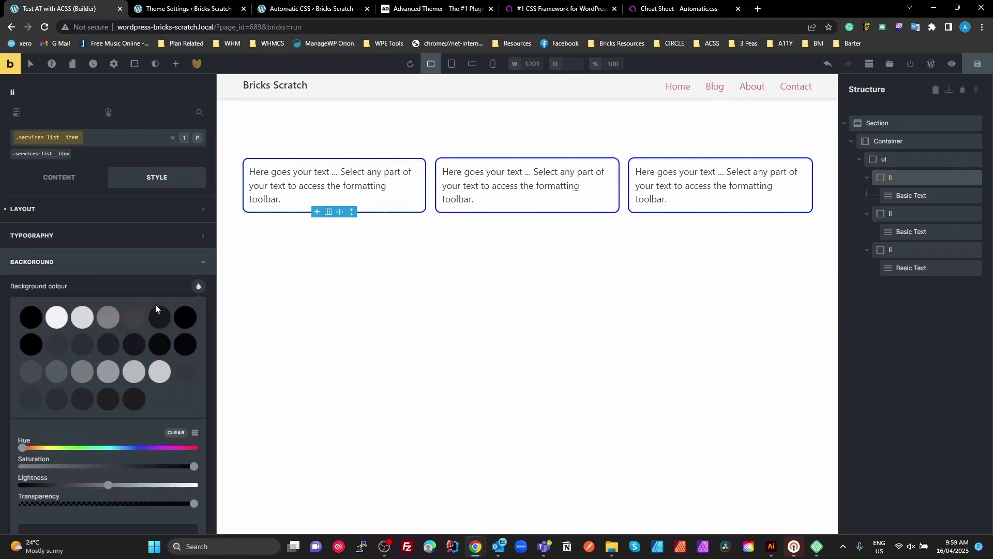
scroll(78, 362, down, 4)
click(73, 388)
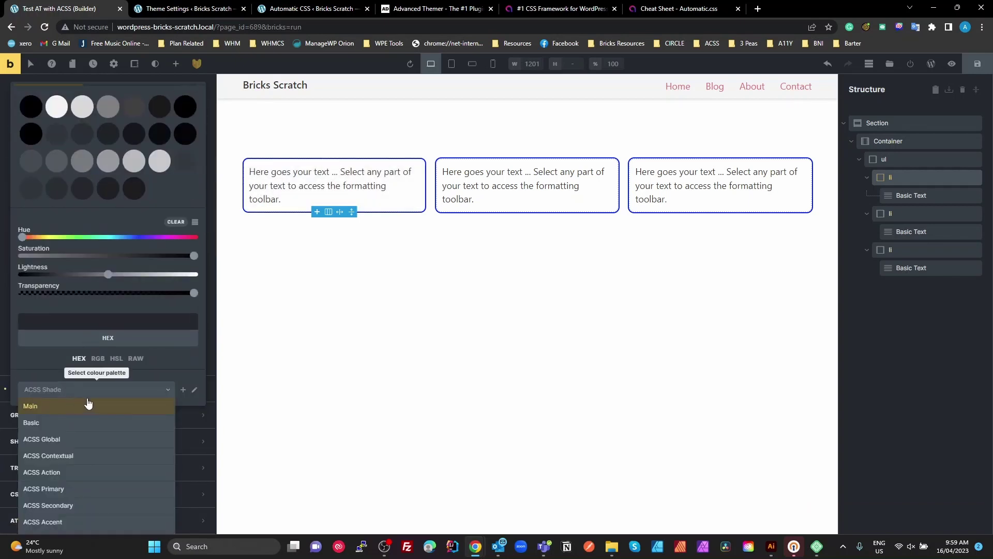
click(65, 443)
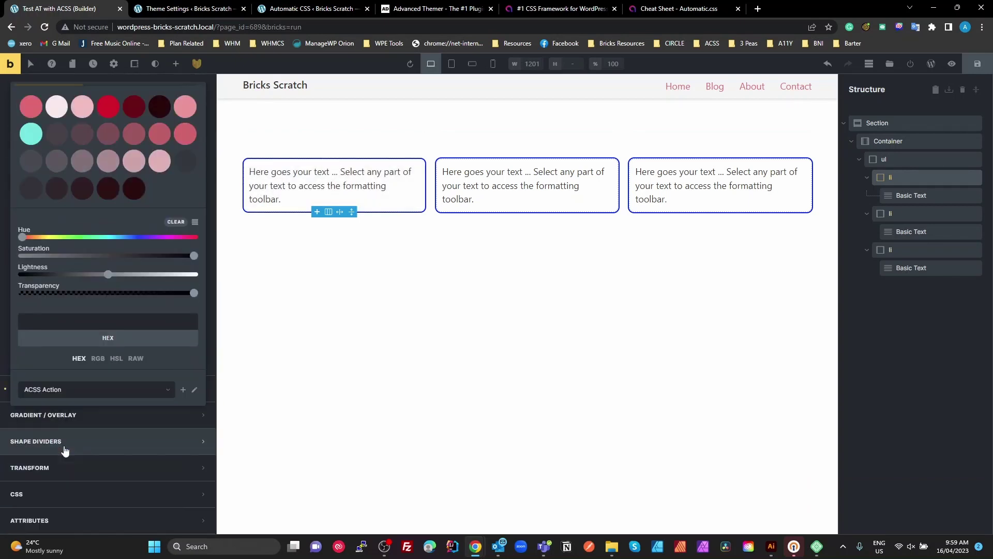
scroll(104, 249, up, 2)
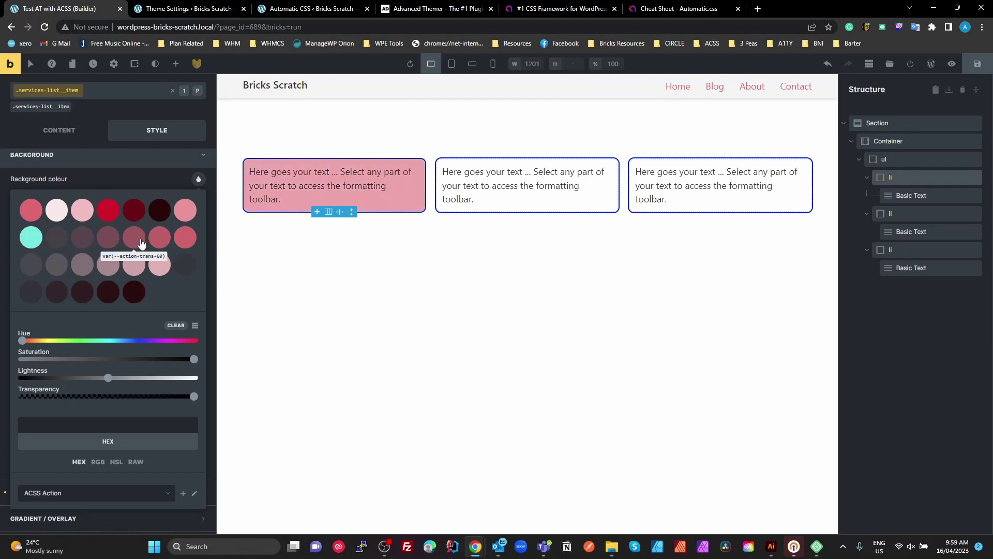
click(53, 268)
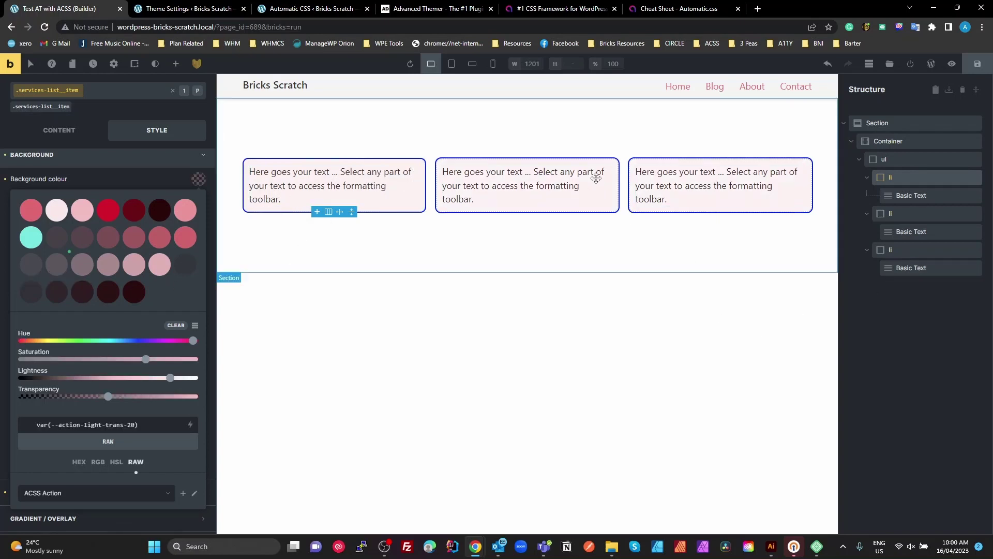
key(Escape)
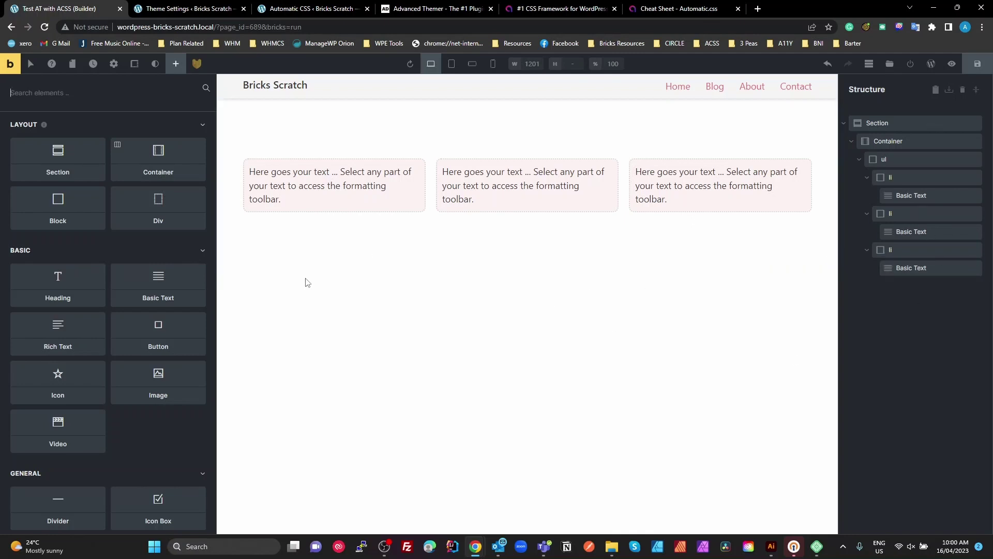
Step: With the ul selected, enable Plain Classes in the Advanced Themer settings
click(891, 162)
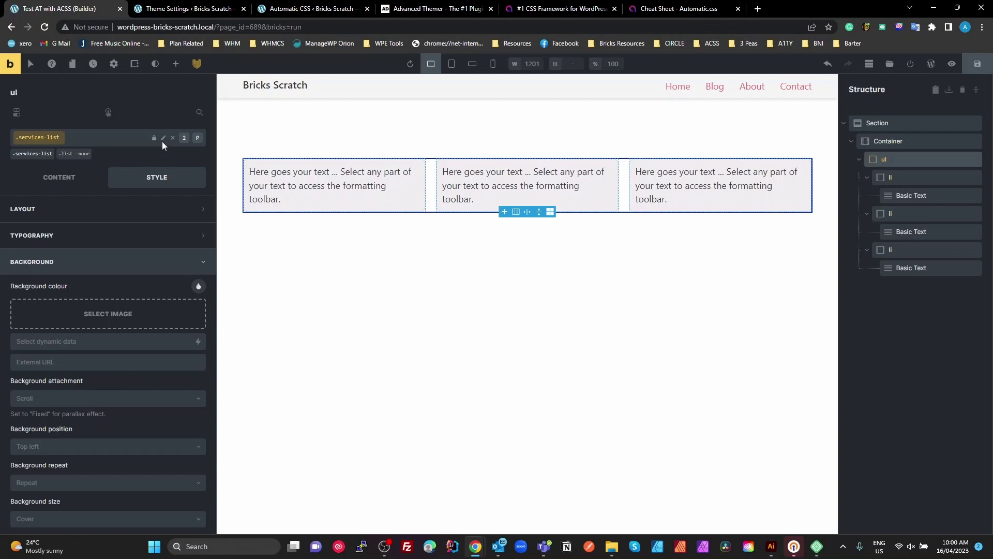
click(160, 6)
click(214, 349)
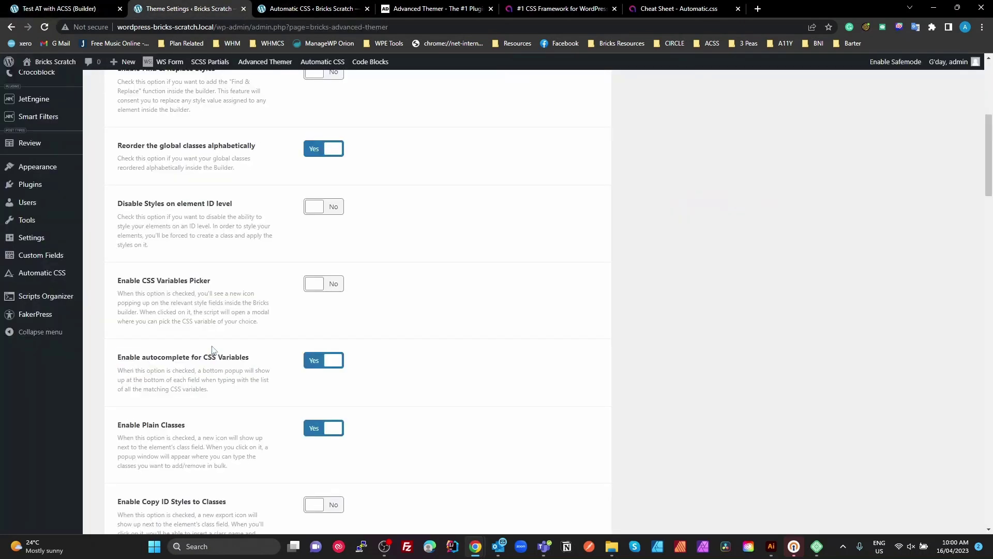
drag(198, 436, 117, 426)
click(76, 9)
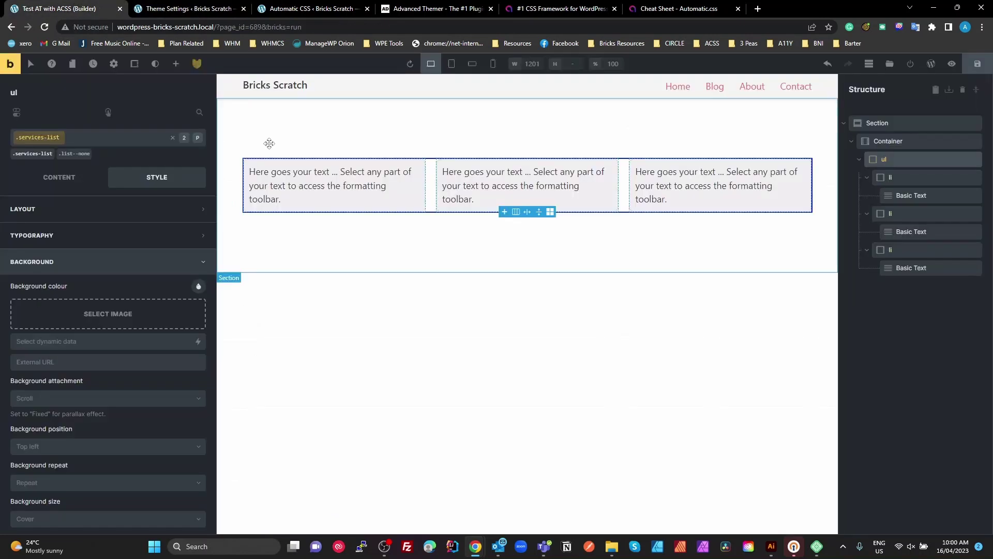
Step: Append pad--xl and margin-top--xxl to the services-list ul's plain classes and apply them
click(198, 139)
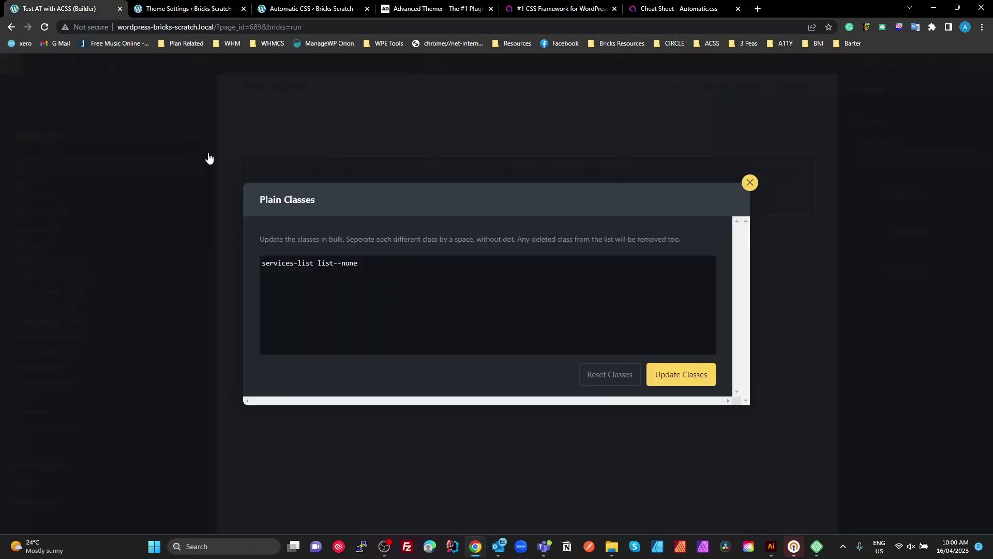
click(369, 270)
text(pad)
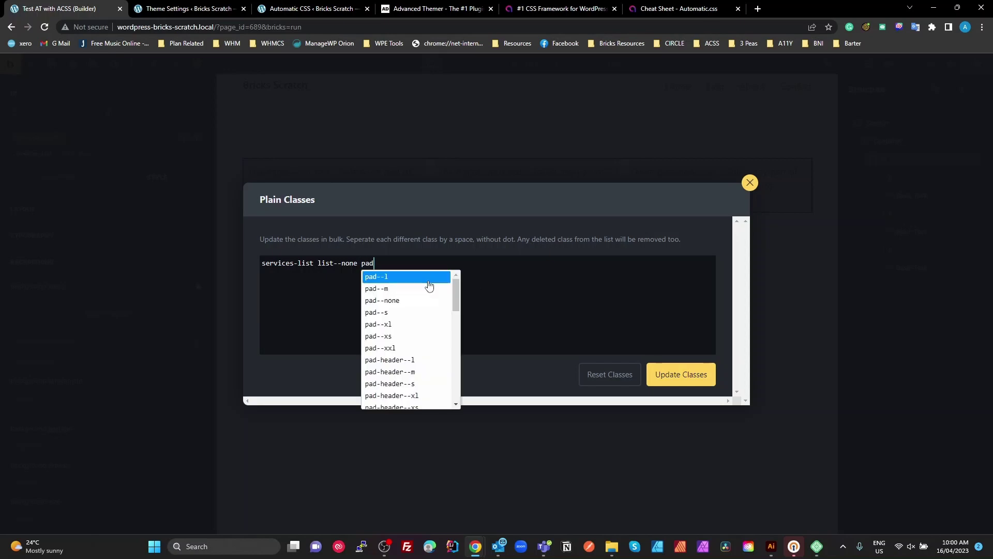
click(386, 324)
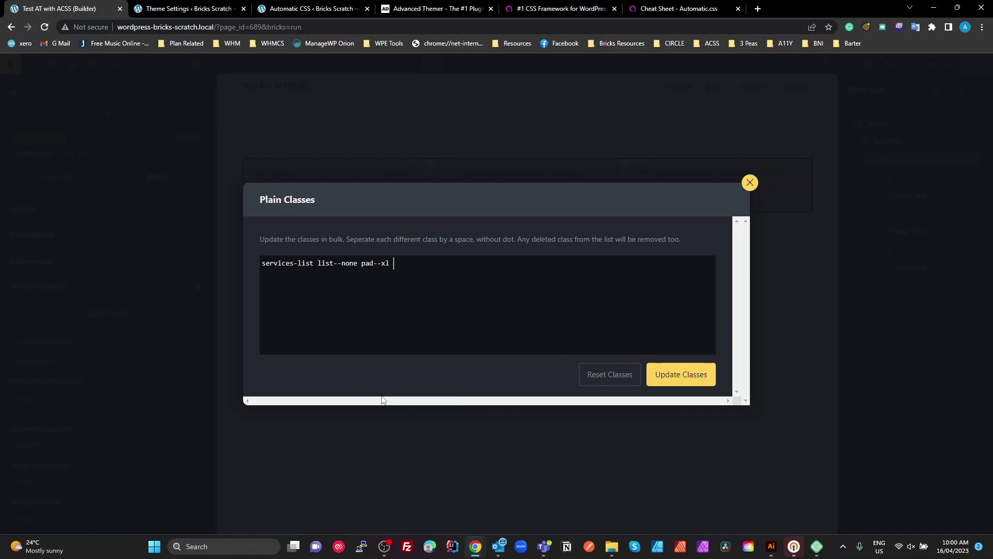
text(mar)
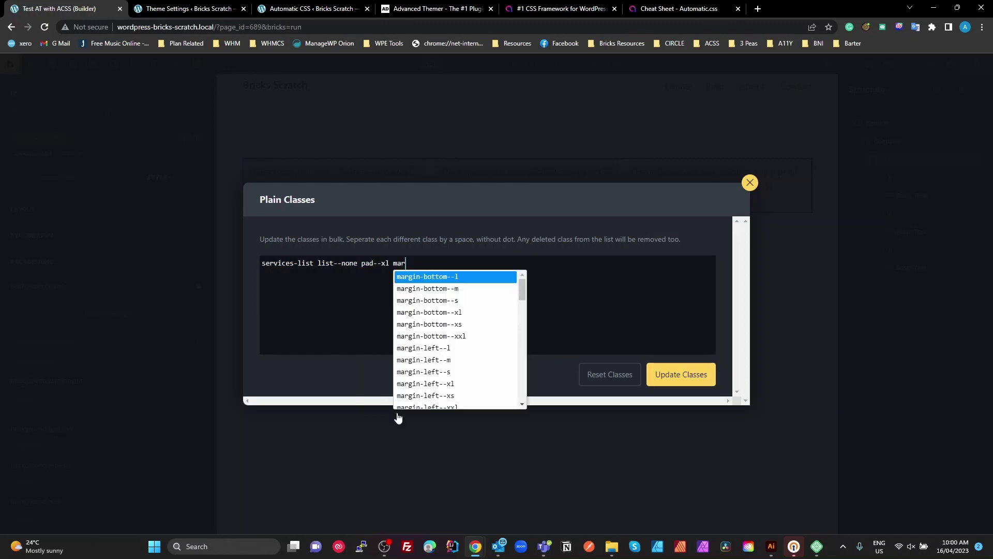
scroll(465, 381, down, 2)
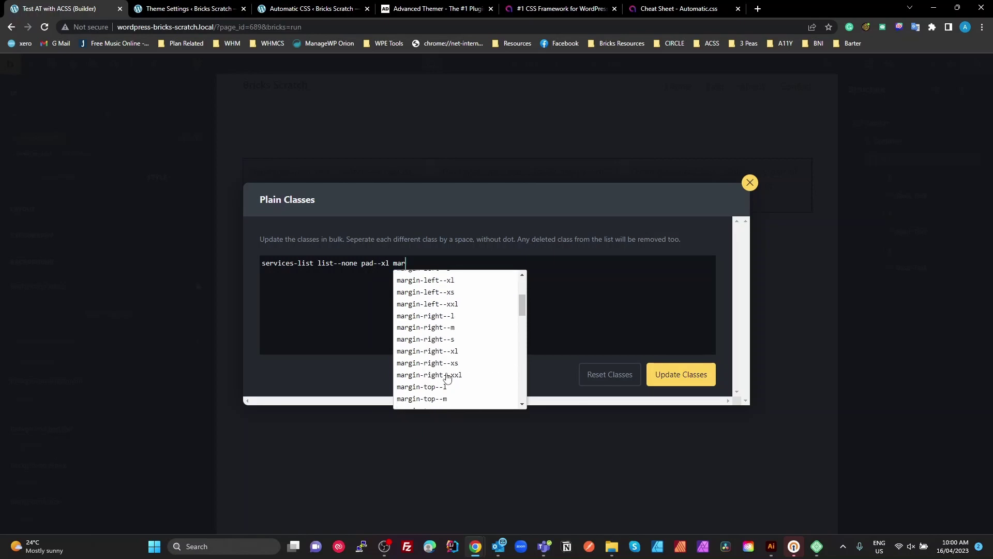
scroll(455, 334, down, 2)
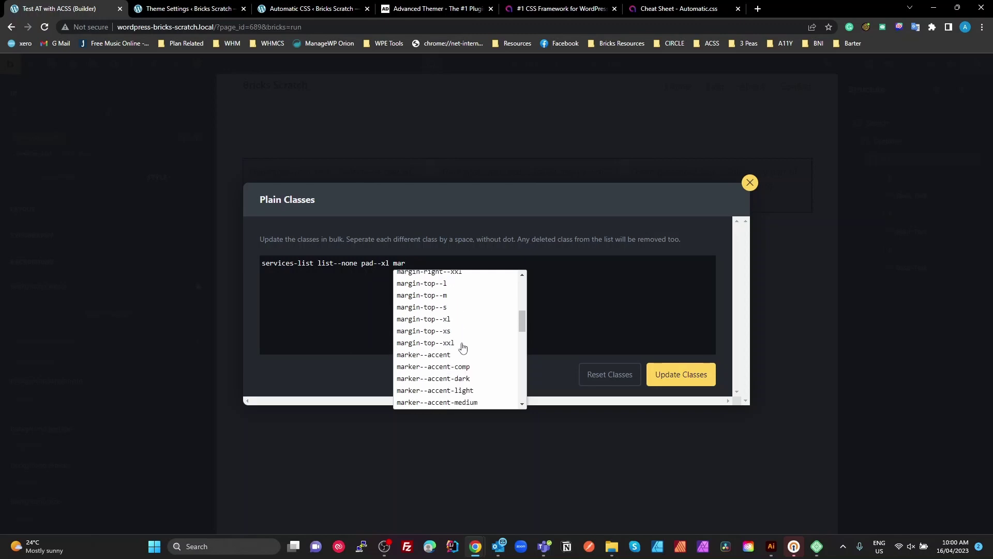
click(450, 343)
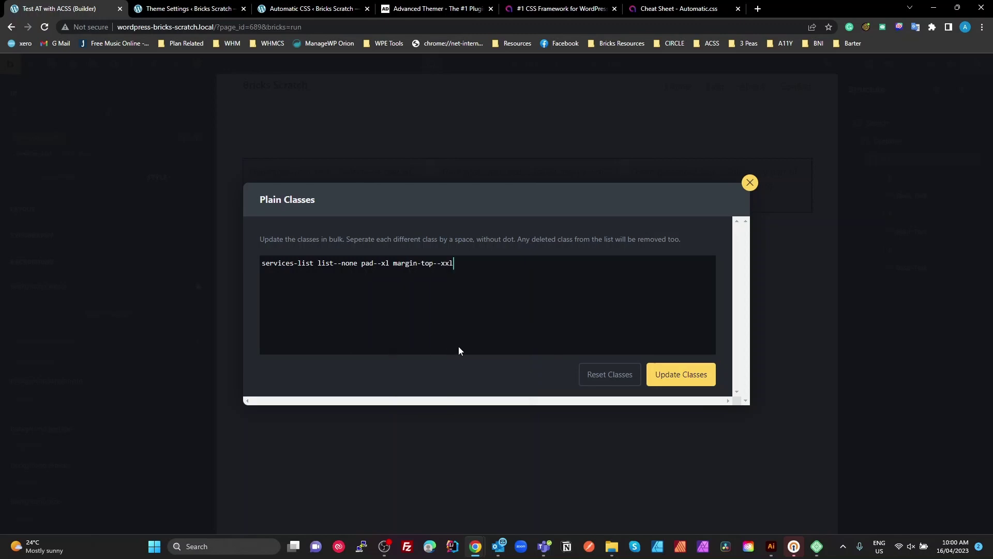
click(686, 380)
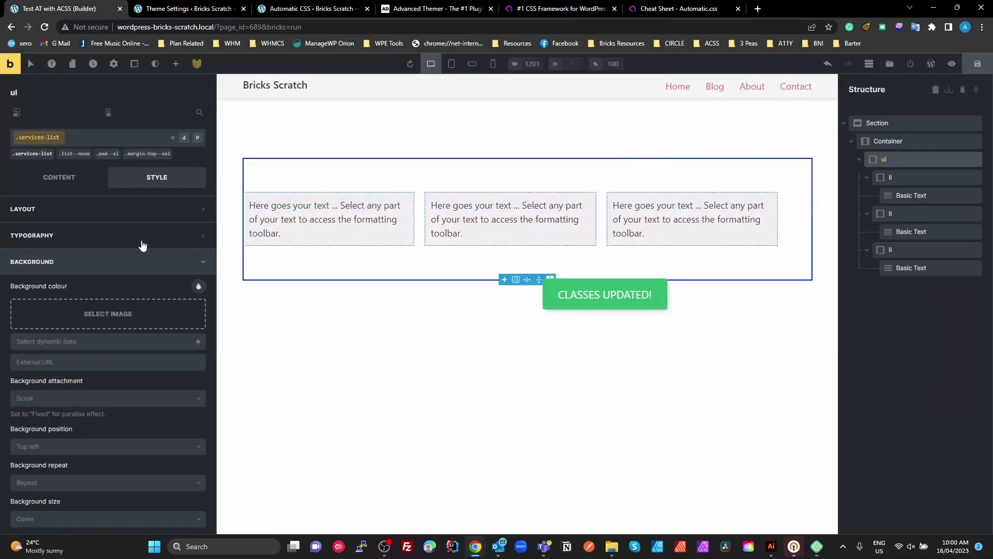
click(197, 138)
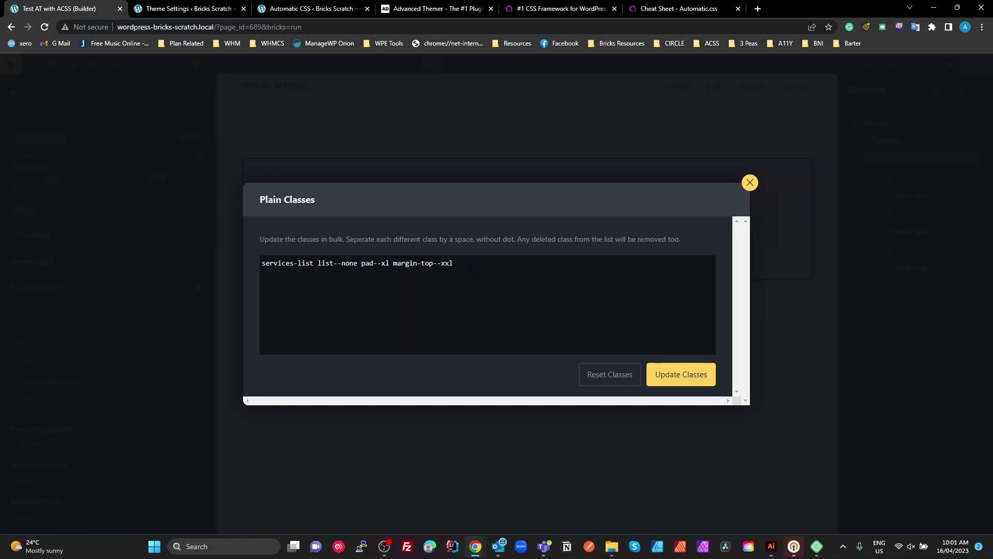
Step: Abandon the started 'col' class and exit Plain Classes, keeping services-list, list--none, pad--xl, margin-top--xxl
click(748, 183)
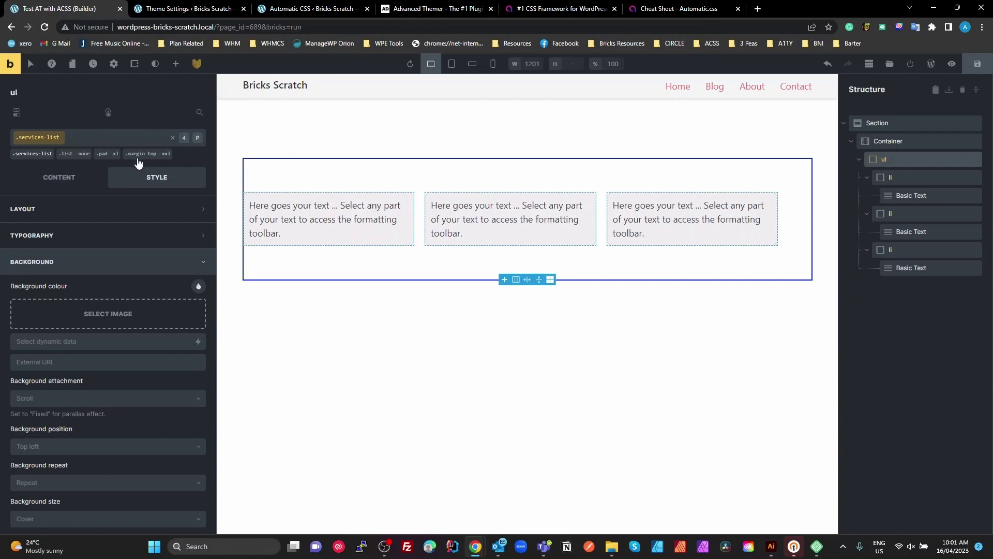
click(197, 138)
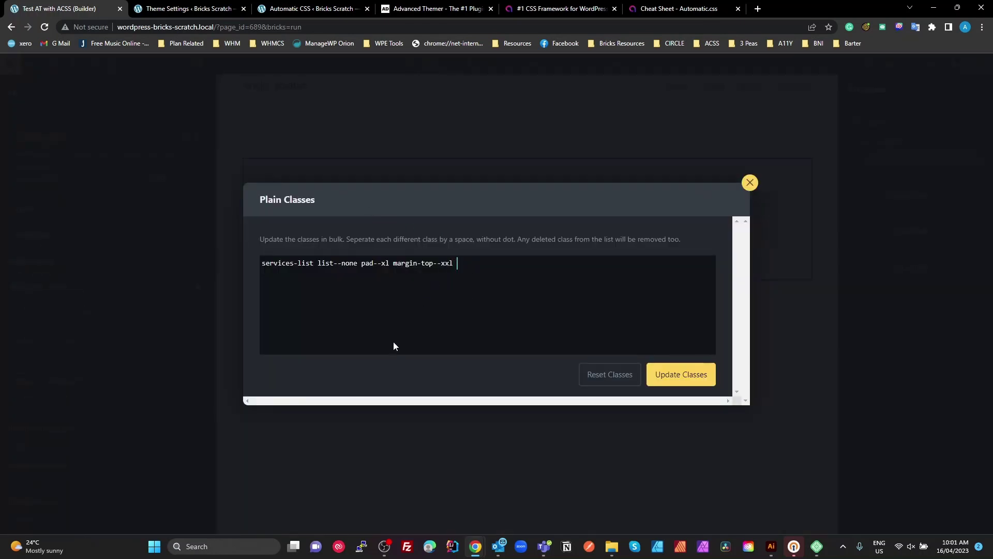
text(col)
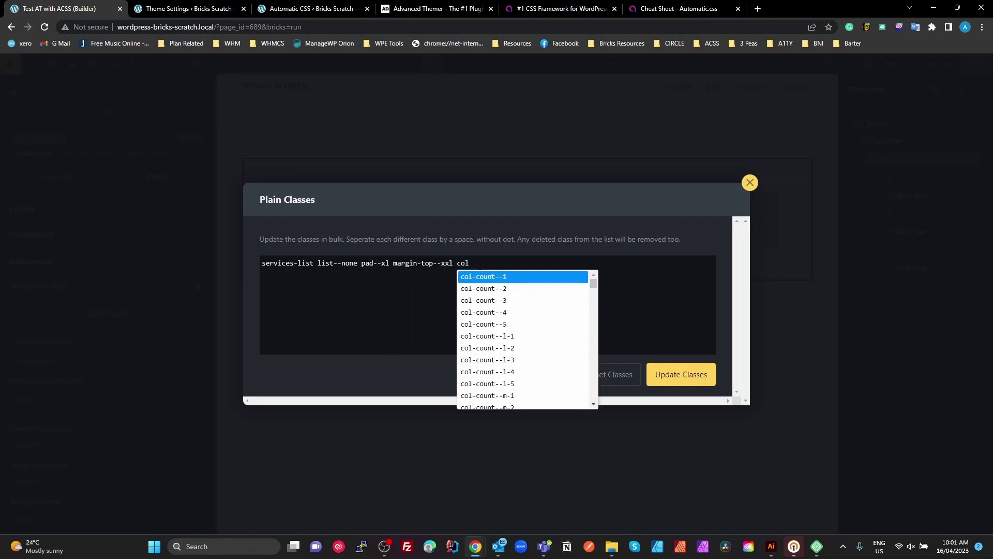
key(Escape)
click(160, 288)
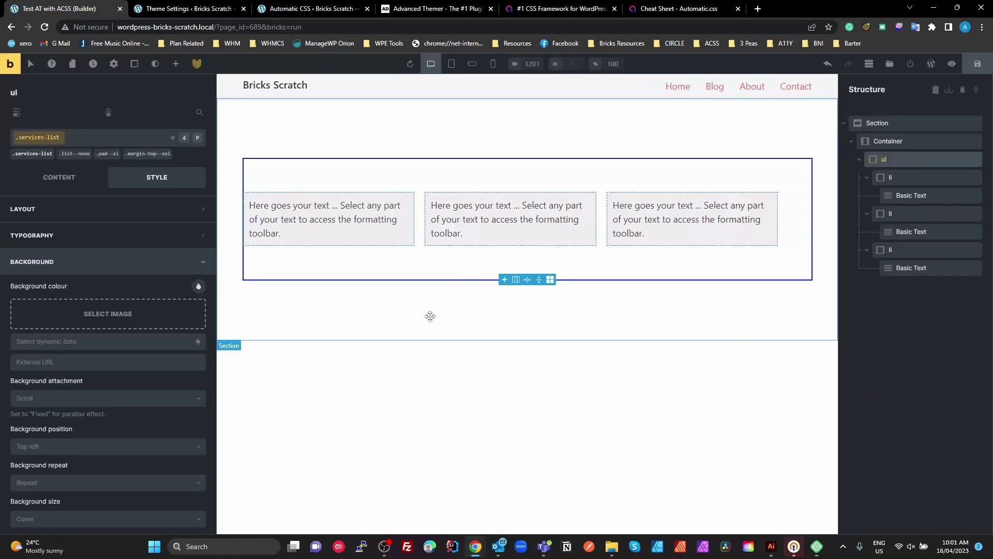